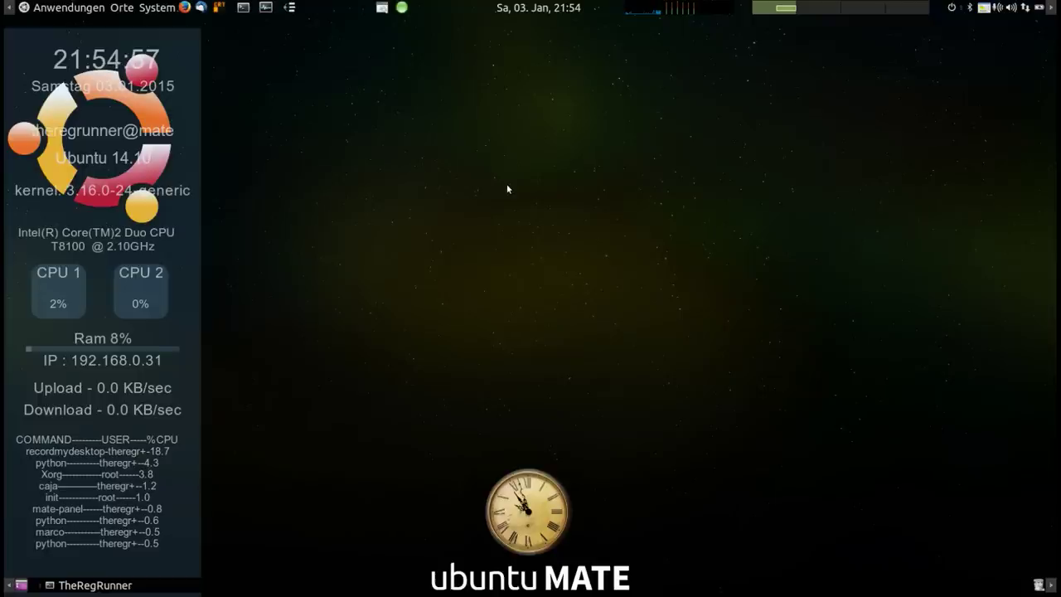
# Step: List the partitions and their UUIDs with sudo blkid in a maximized terminal, entering the account password, and close the terminal
pyautogui.click(243, 7)
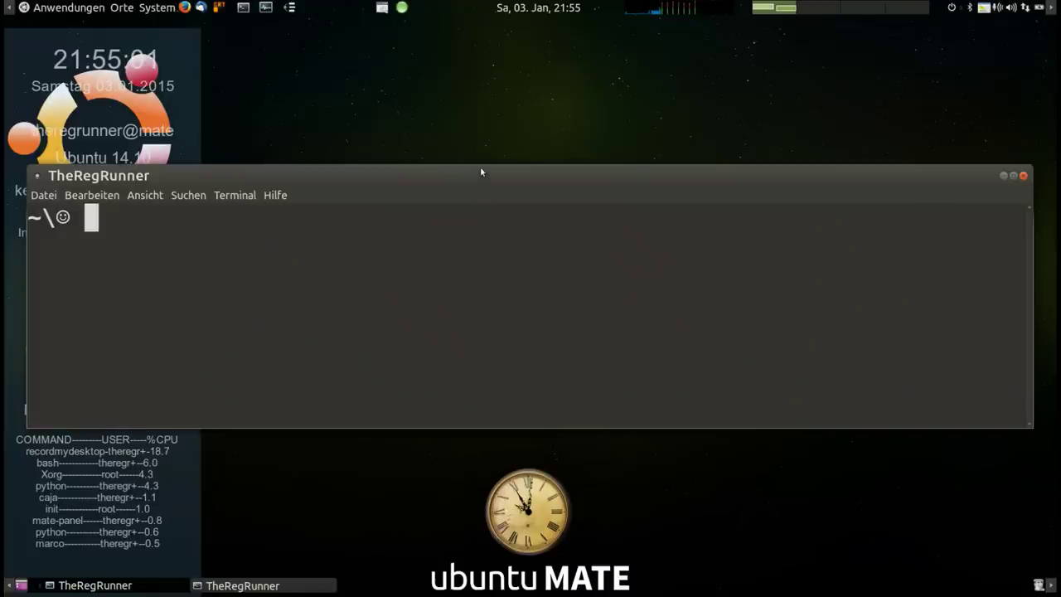
pyautogui.doubleClick(480, 176)
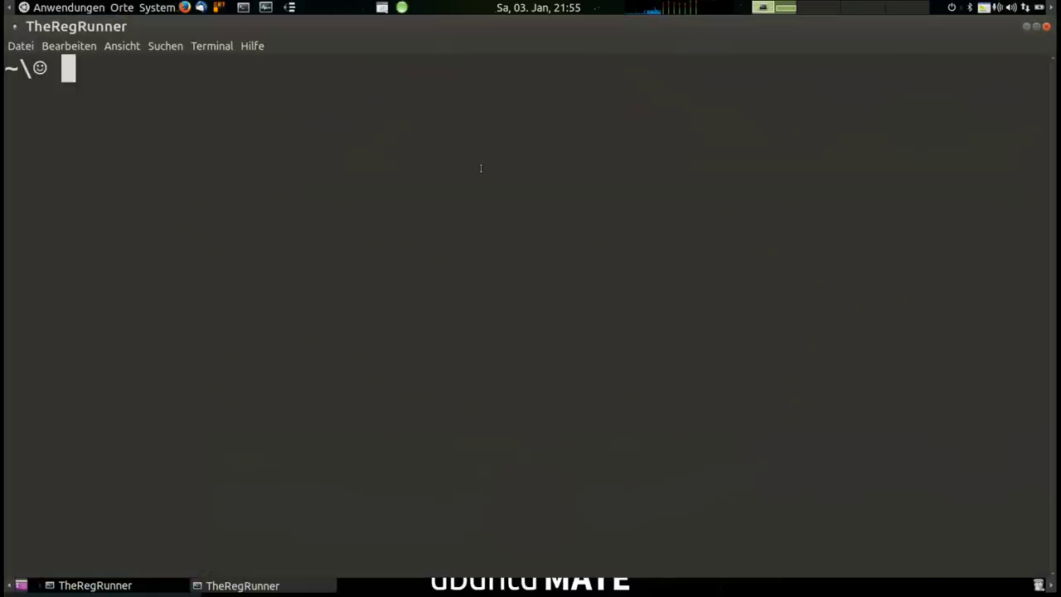
pyautogui.write('sud')
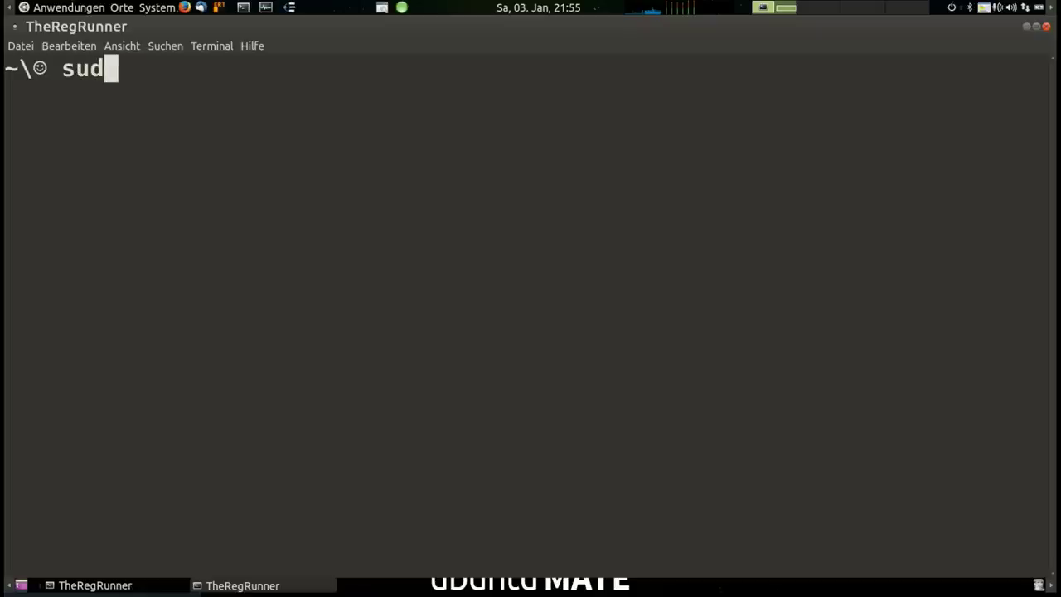
pyautogui.write('o blkid')
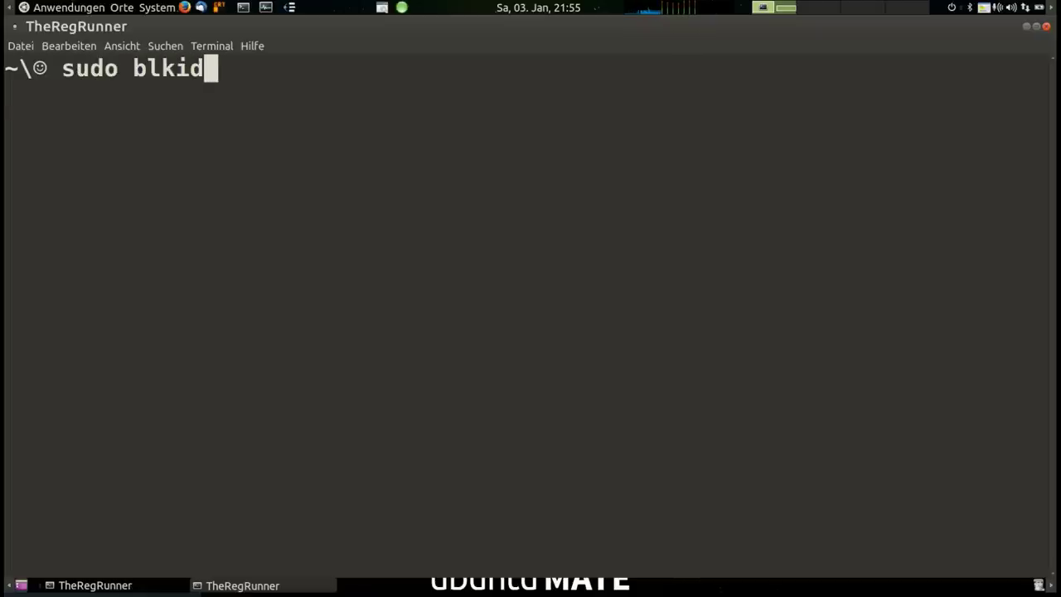
pyautogui.press('Return')
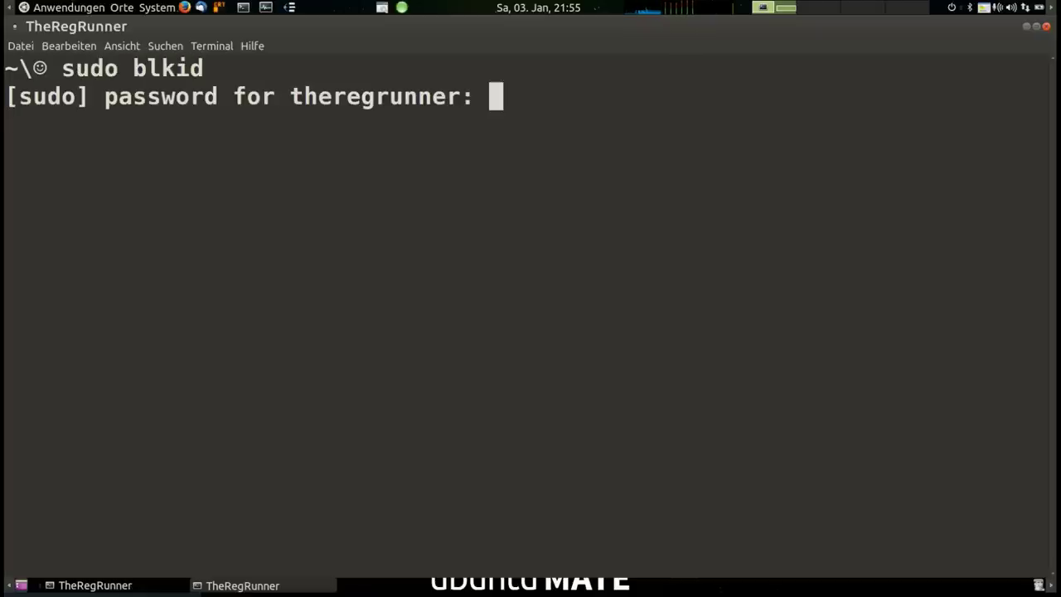
pyautogui.press('Return')
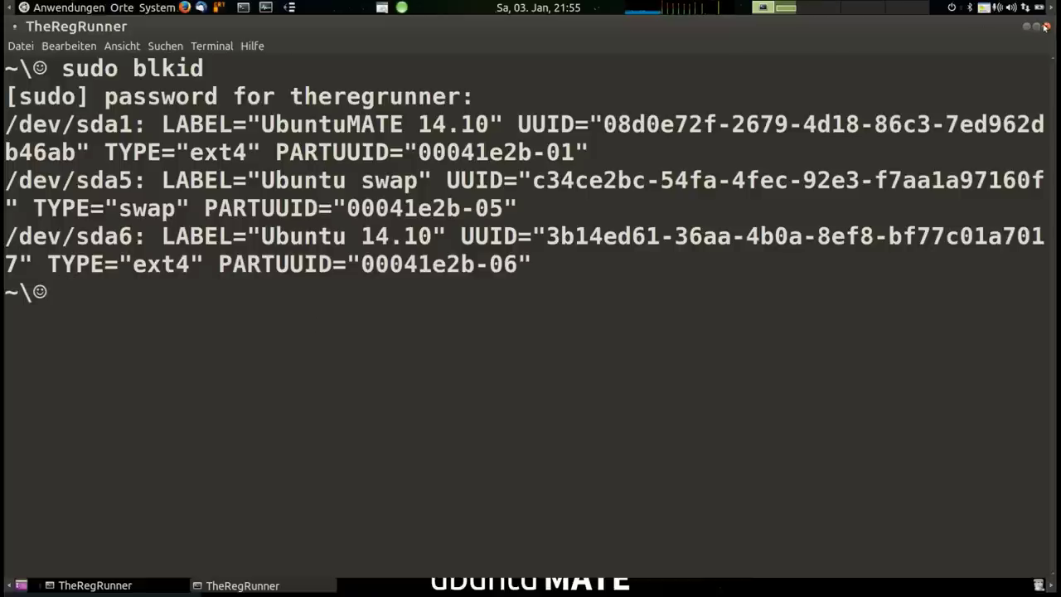
pyautogui.click(1047, 27)
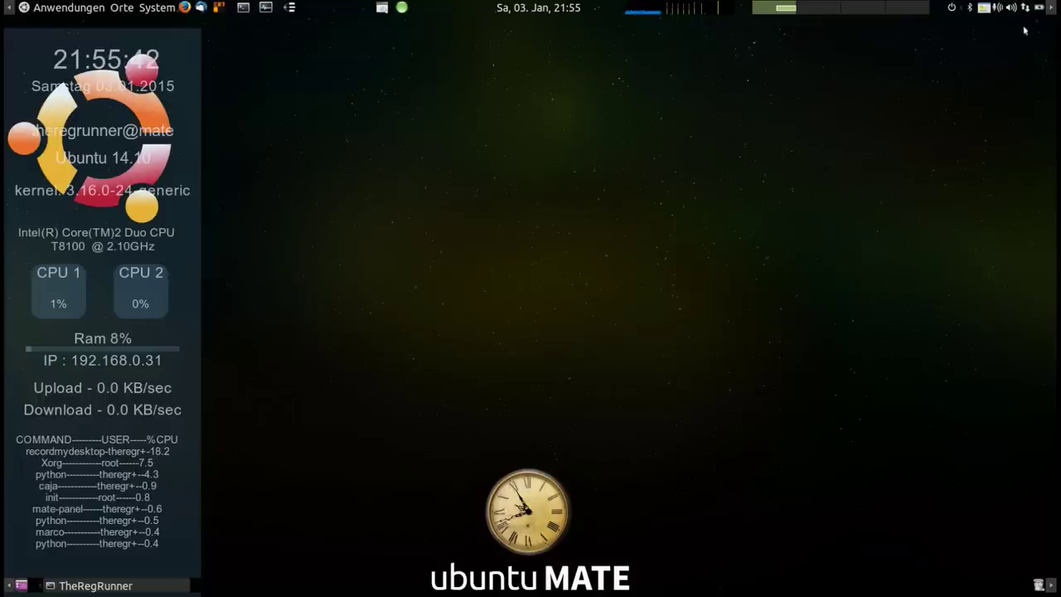
# Step: Launch GParted from the system administration tools and authorize it with the account password
pyautogui.click(158, 9)
pyautogui.moveTo(157, 43)
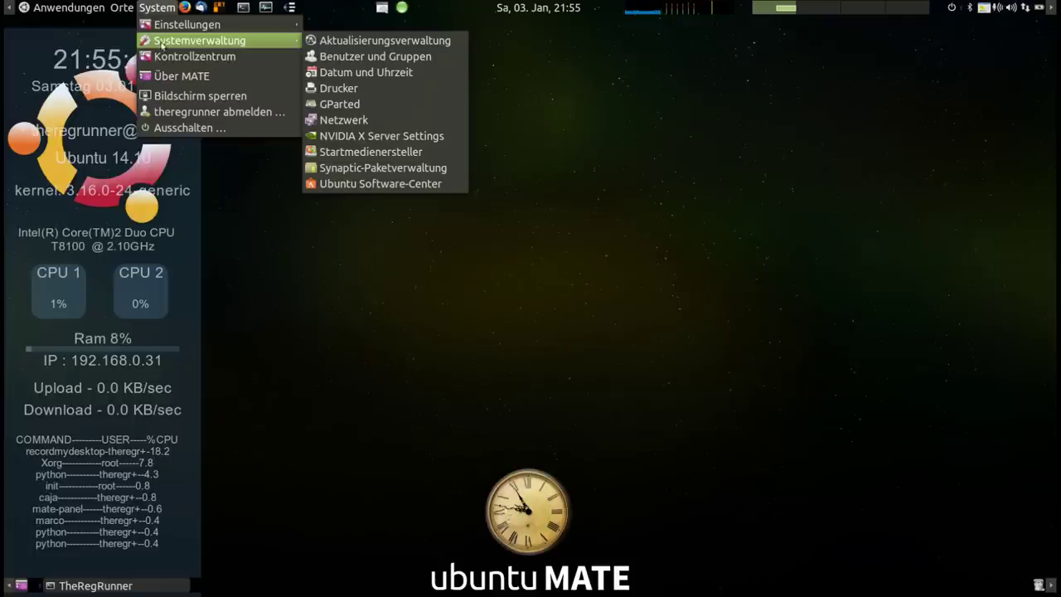
pyautogui.click(341, 105)
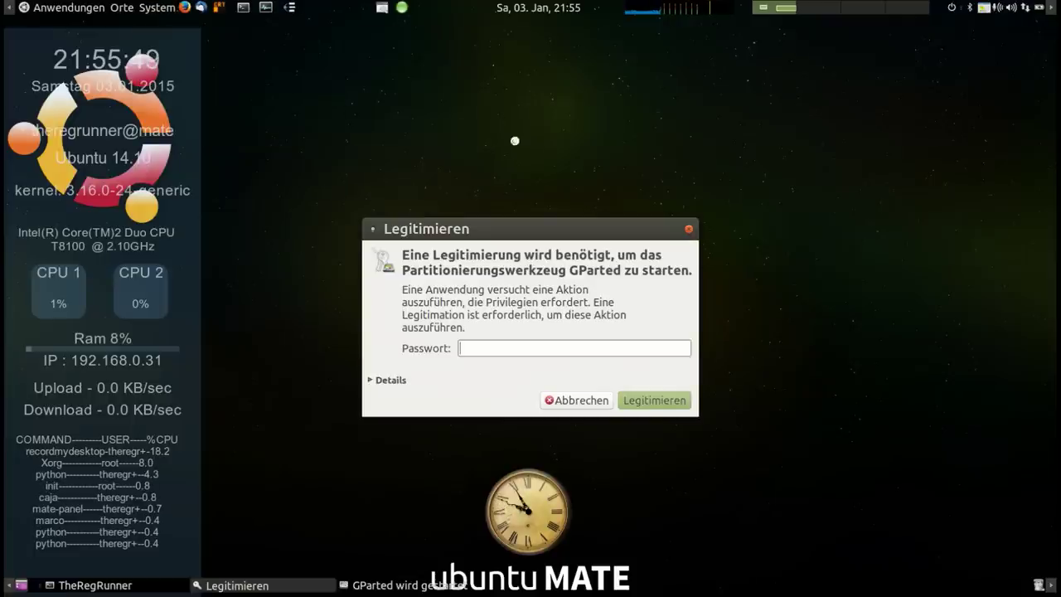
pyautogui.moveTo(542, 225); pyautogui.dragTo(515, 161)
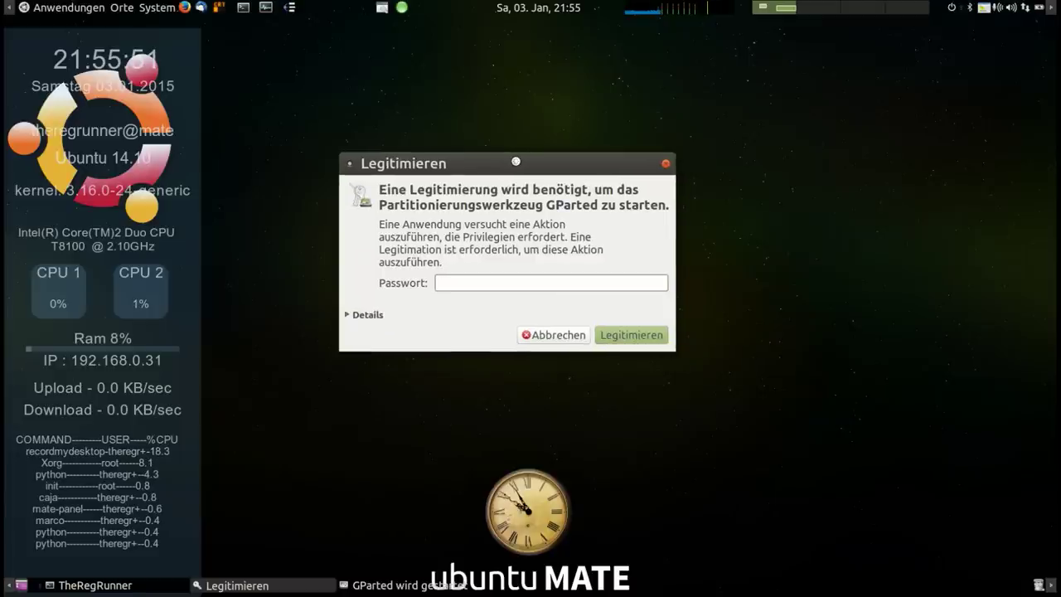
pyautogui.write('****')
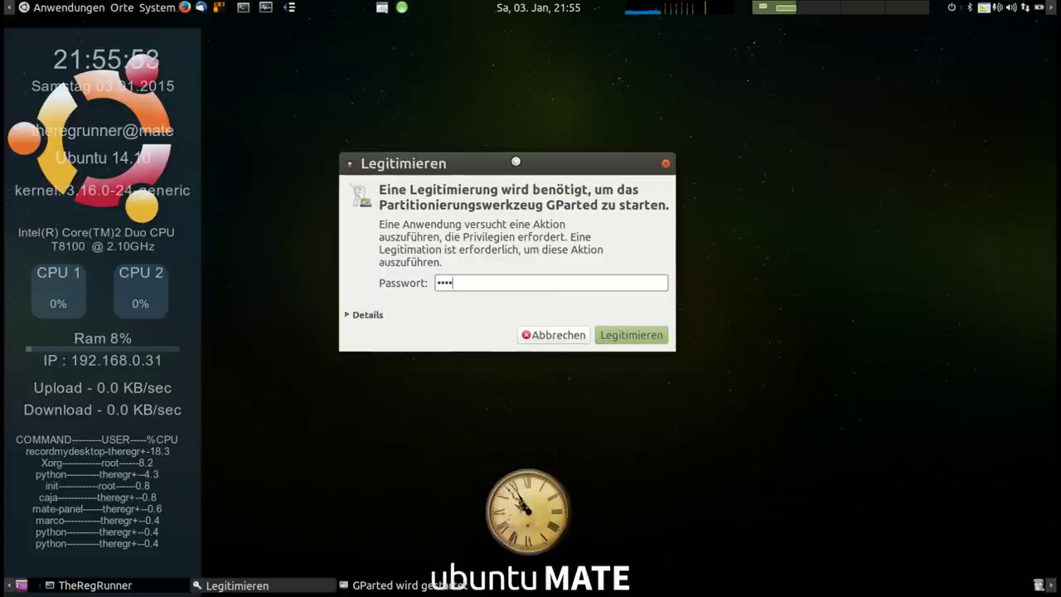
pyautogui.press('Return')
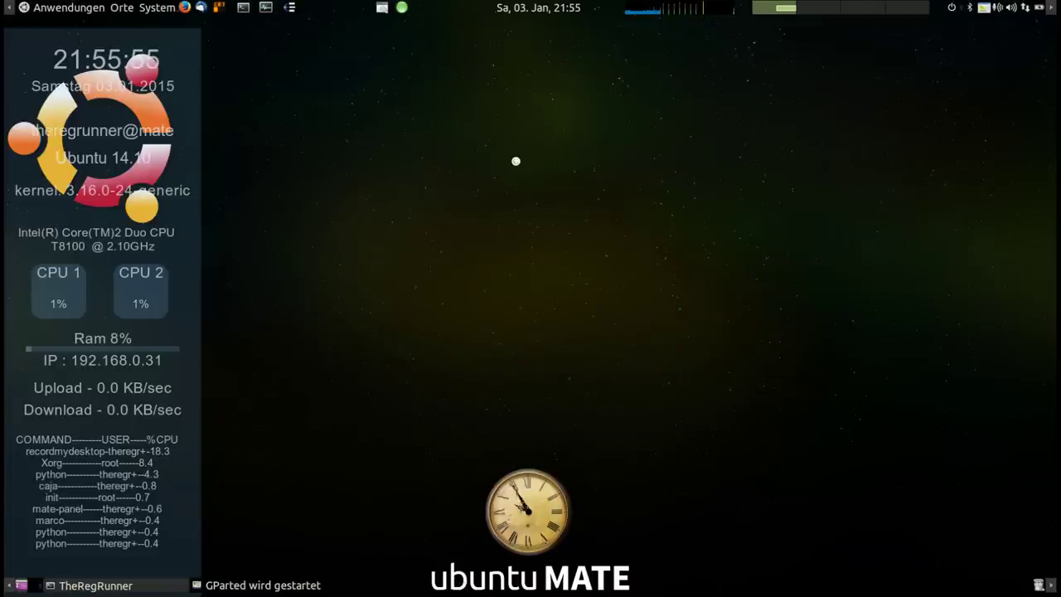
# Step: Widen the GParted window enough to show all partition columns and reposition it on the desktop
pyautogui.moveTo(516, 155); pyautogui.dragTo(498, 78)
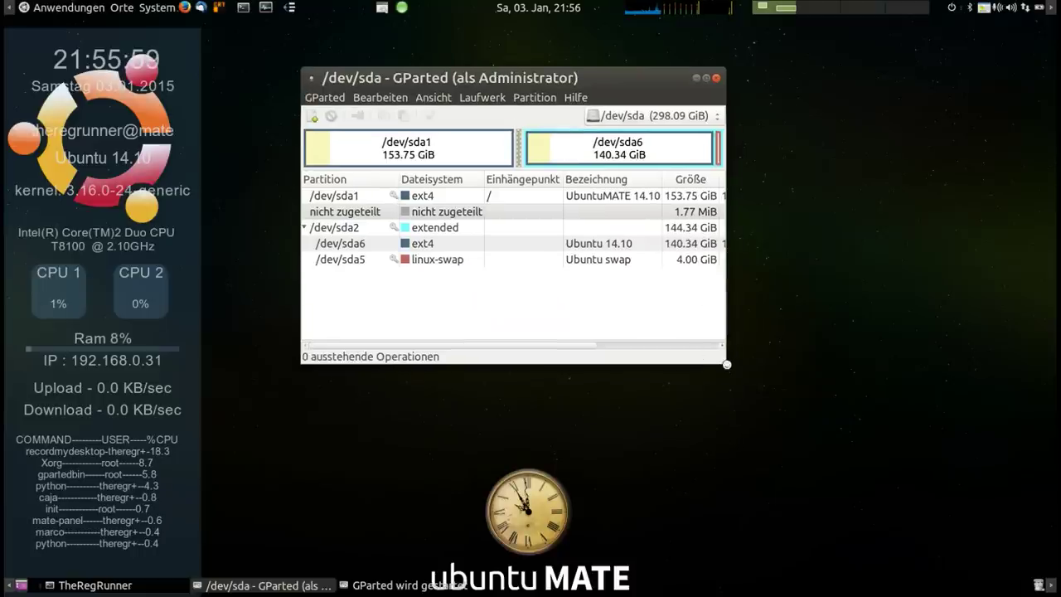
pyautogui.moveTo(727, 364); pyautogui.dragTo(951, 349)
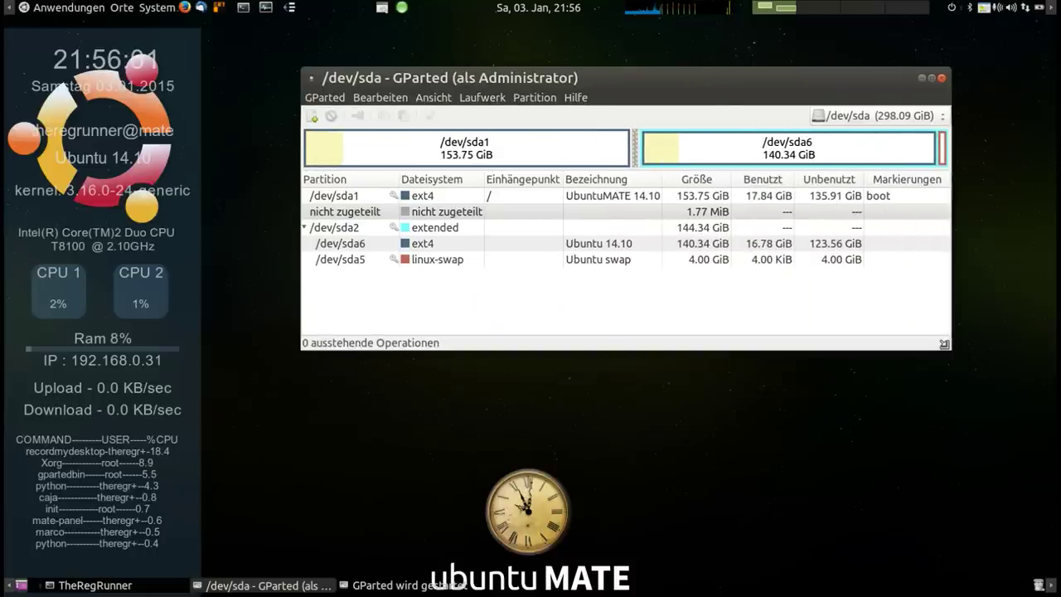
pyautogui.moveTo(695, 73); pyautogui.dragTo(663, 86)
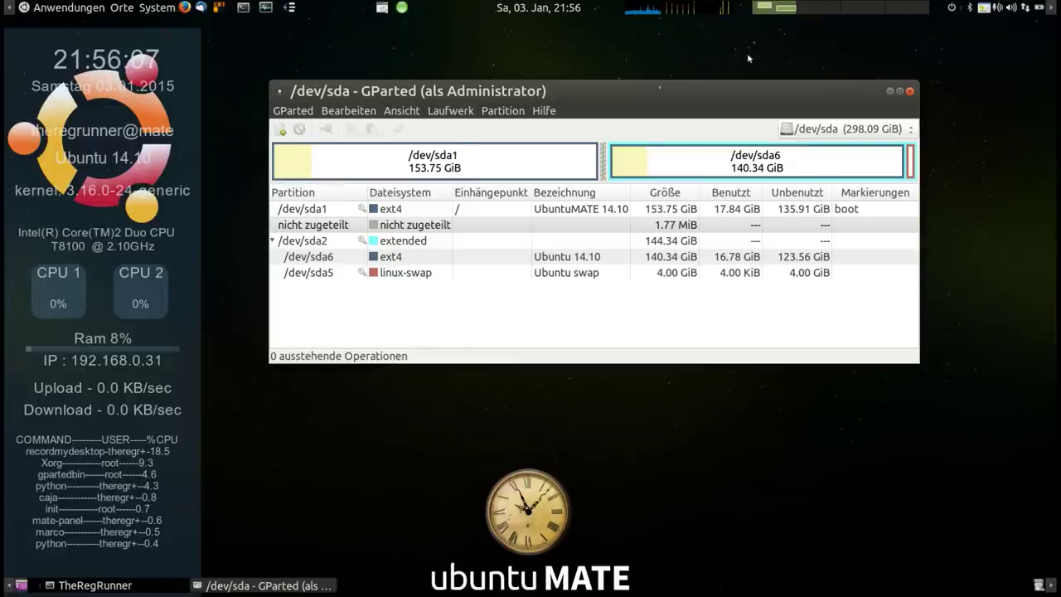
# Step: Check the available drives and the /dev/sda1 partition's details in GParted, and close the program
pyautogui.click(858, 129)
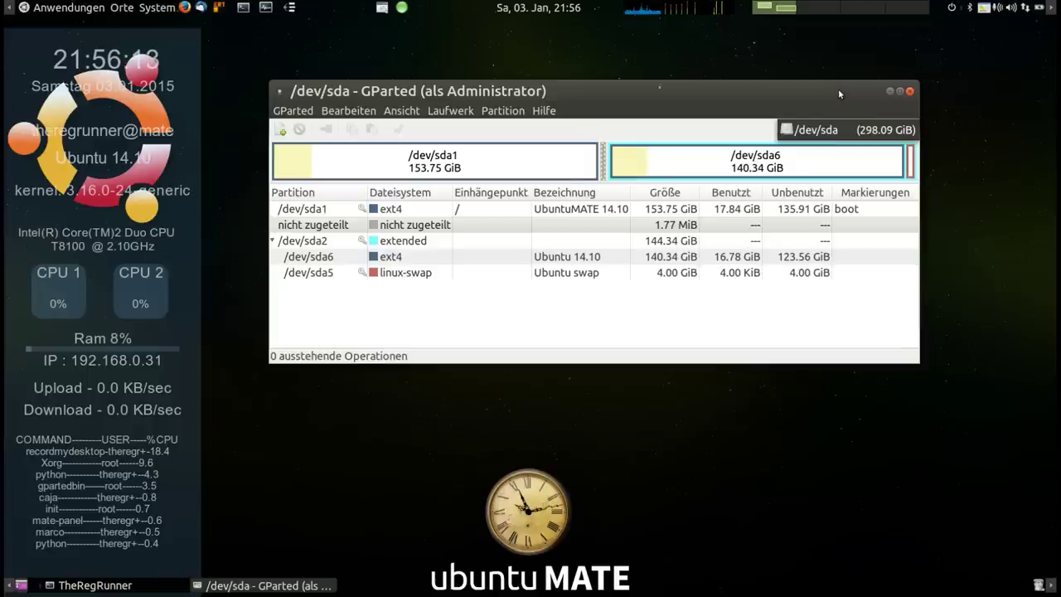
pyautogui.click(840, 91)
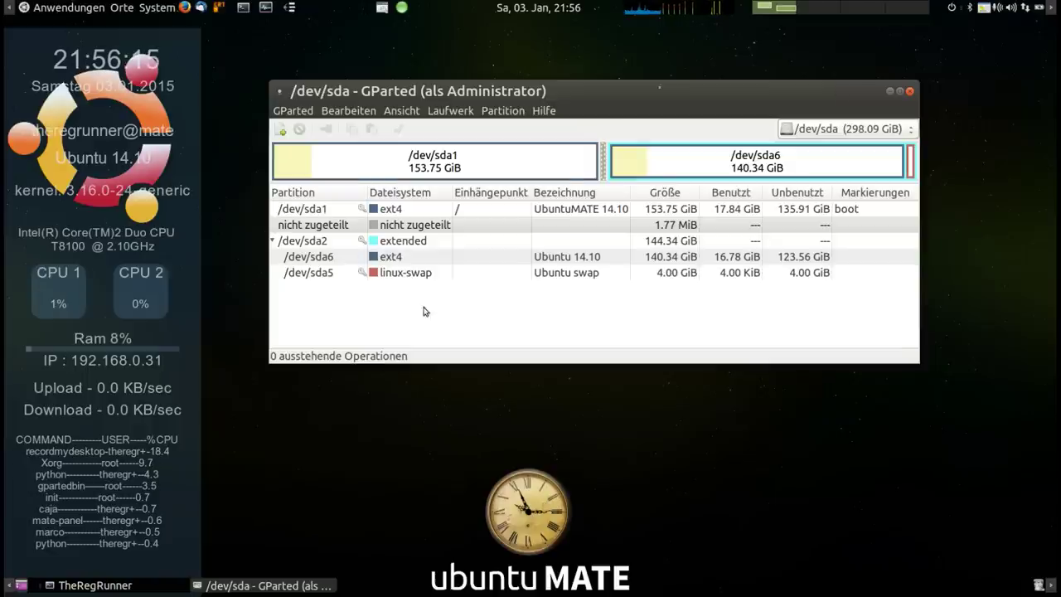
pyautogui.click(393, 214)
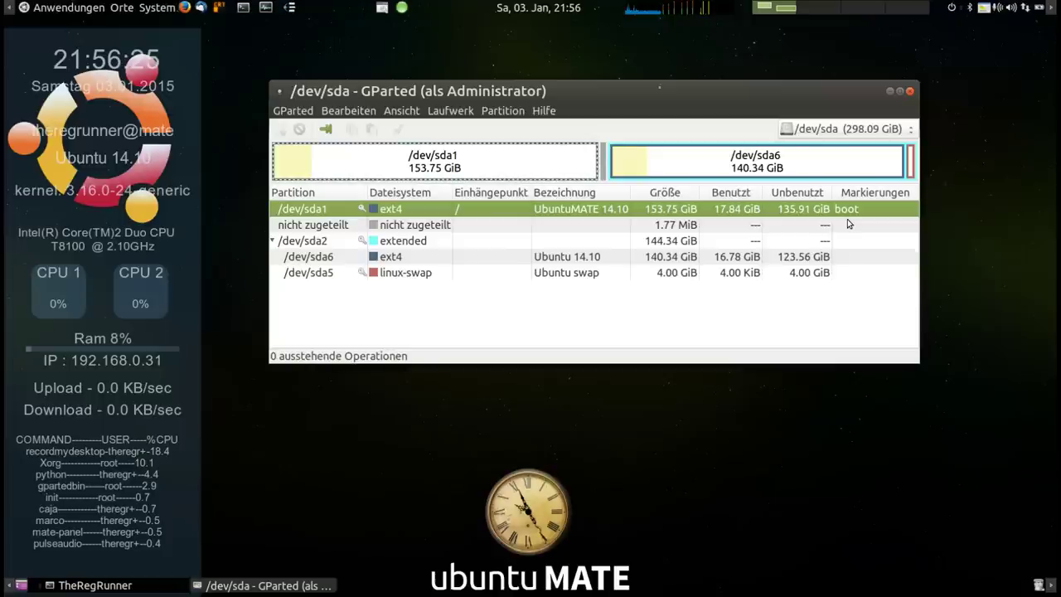
pyautogui.moveTo(860, 92); pyautogui.dragTo(863, 97)
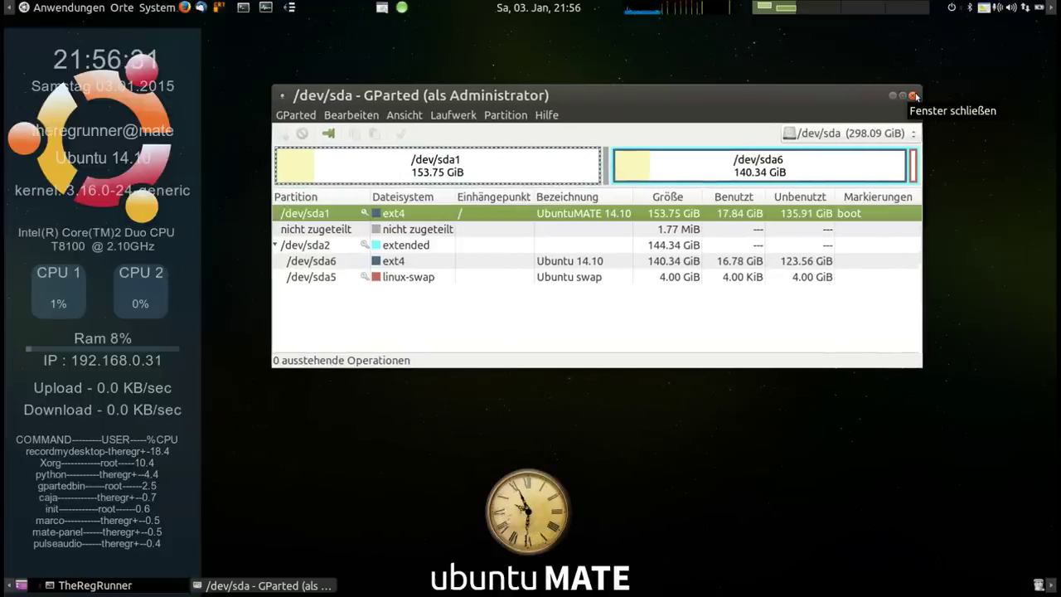
pyautogui.click(915, 96)
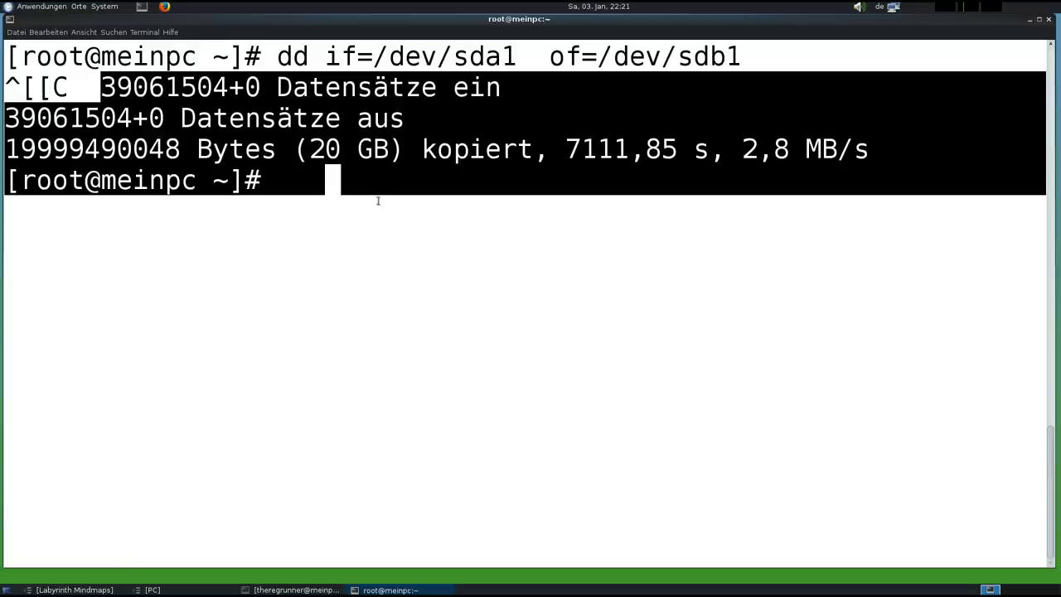
# Step: Remove the text selection and stray spaces at the root prompt and clear the terminal's dd output
pyautogui.click(309, 178)
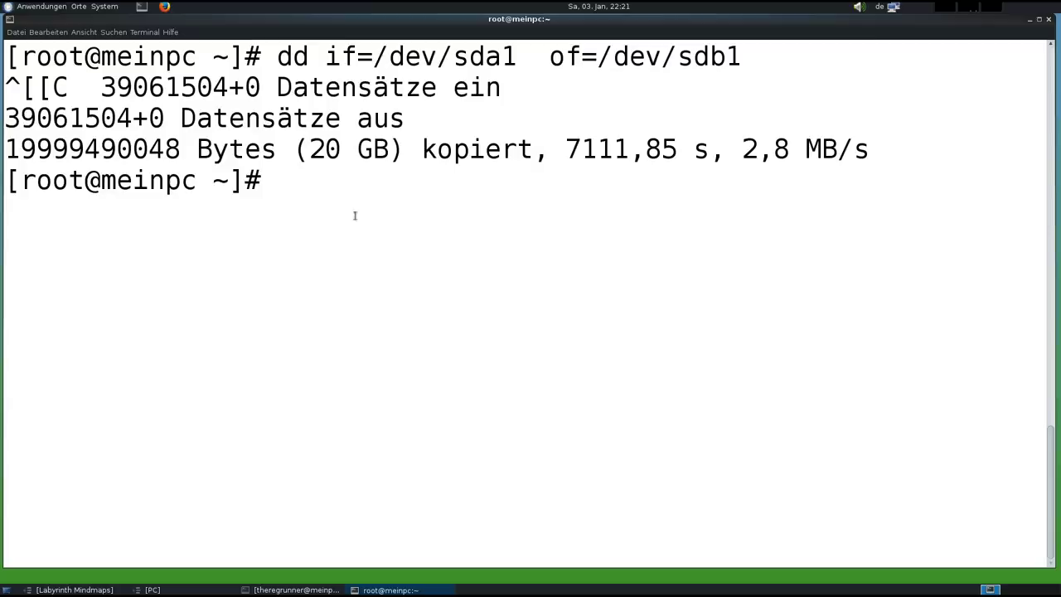
pyautogui.press('BackSpace')
pyautogui.press('BackSpace')
pyautogui.press('BackSpace')
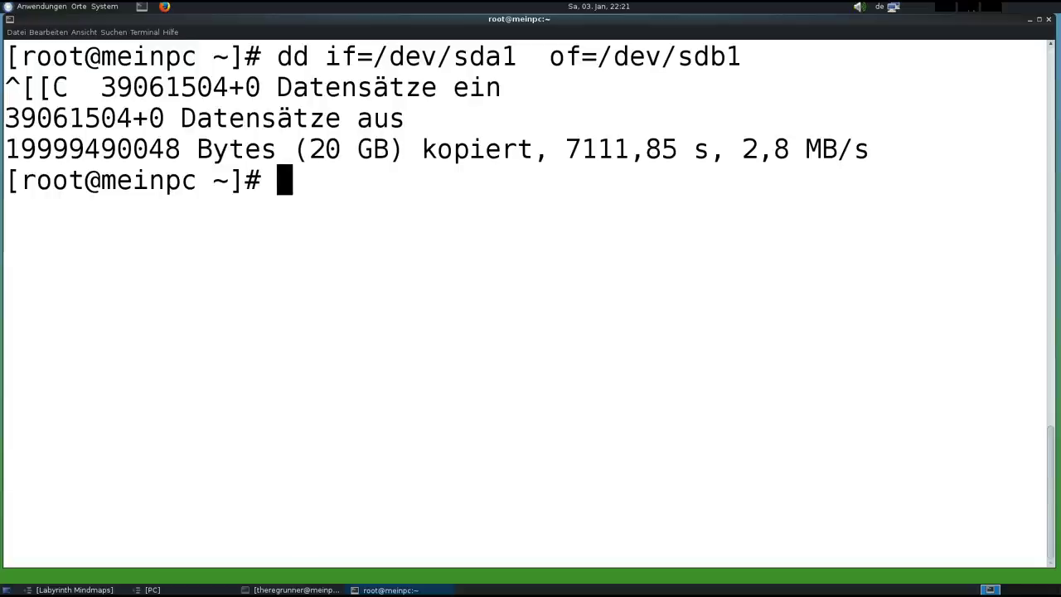
pyautogui.write('clear')
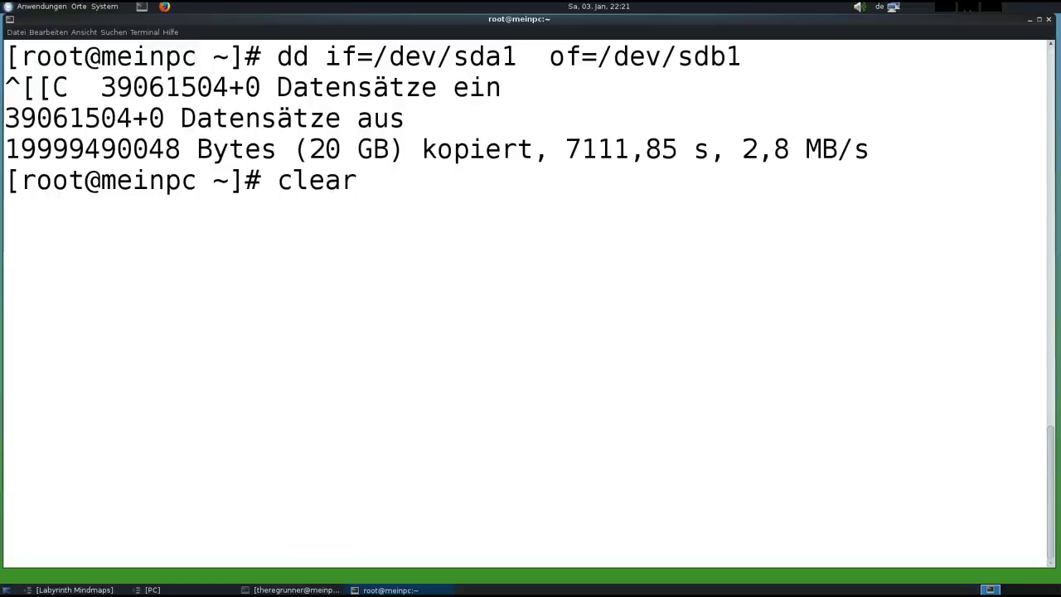
pyautogui.press('Return')
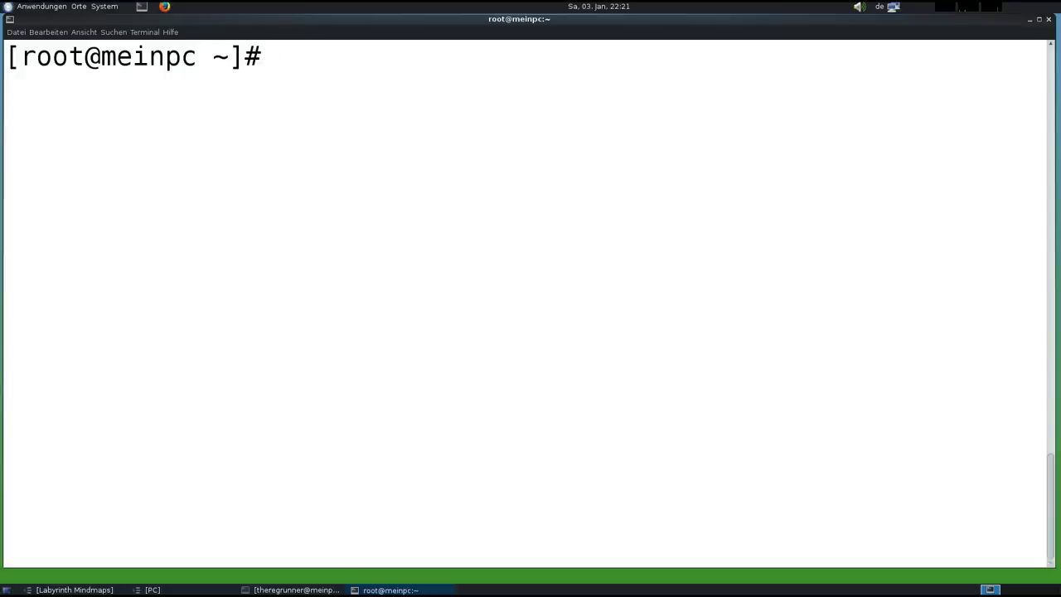
# Step: List the partition UUIDs with blkid and examine the /dev/sdb1 entry and the label of /dev/sdb2
pyautogui.write('blkid')
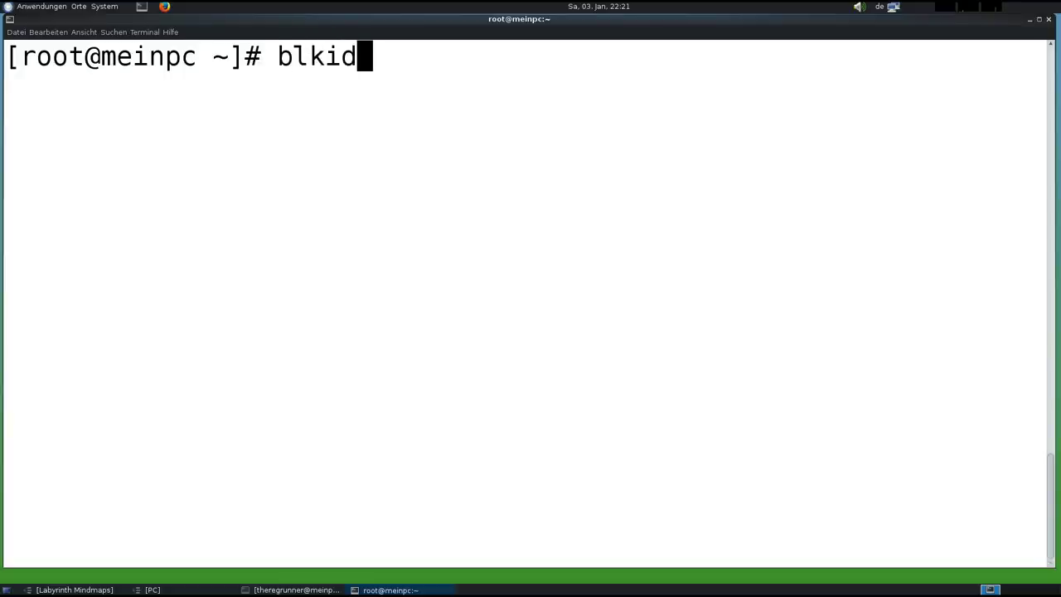
pyautogui.press('Return')
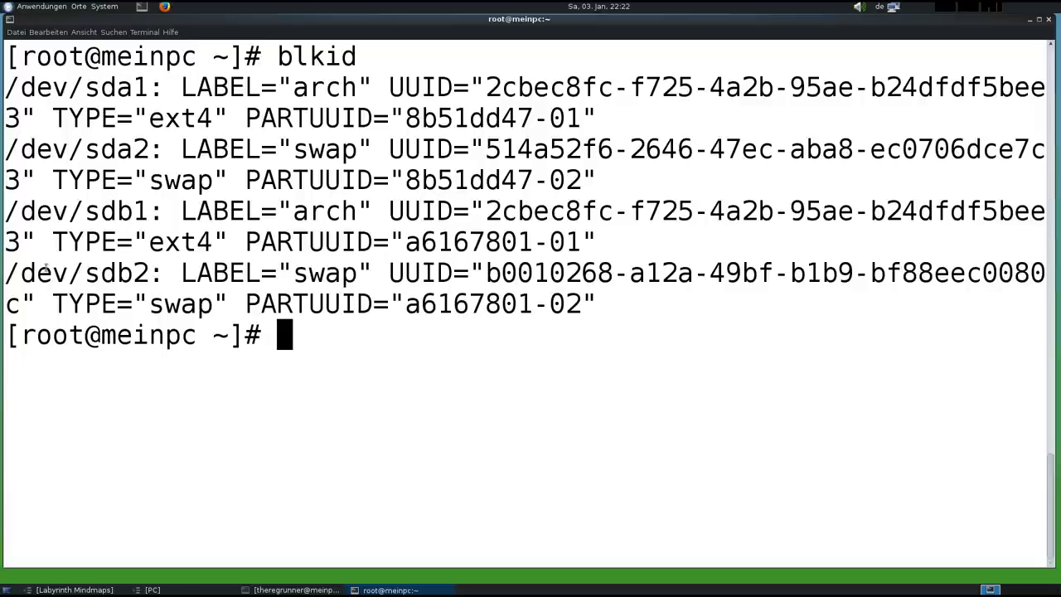
pyautogui.moveTo(5, 209); pyautogui.dragTo(614, 250)
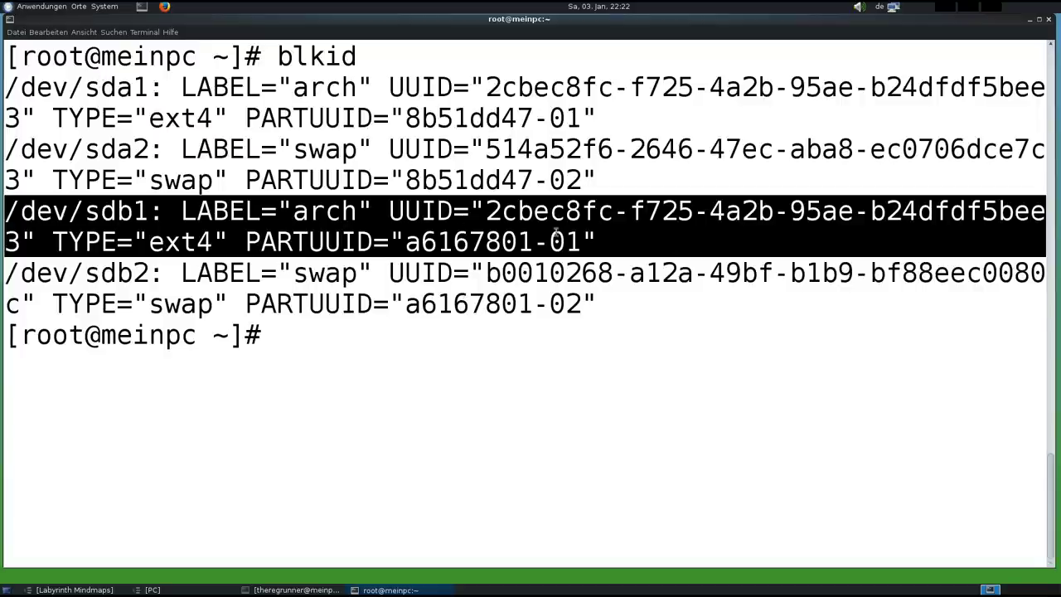
pyautogui.click(327, 276)
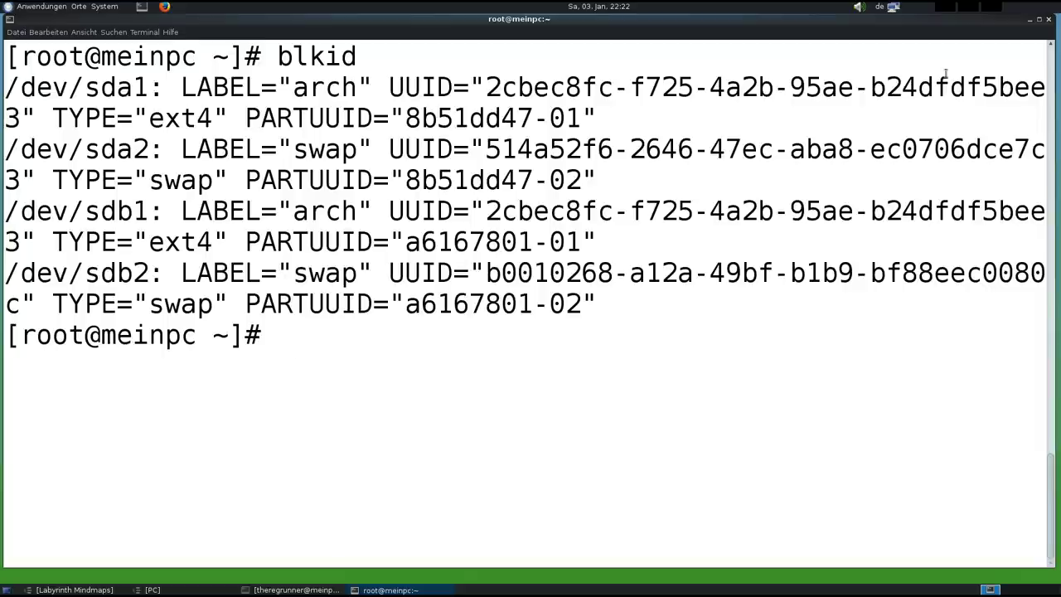
pyautogui.moveTo(373, 275); pyautogui.dragTo(199, 267)
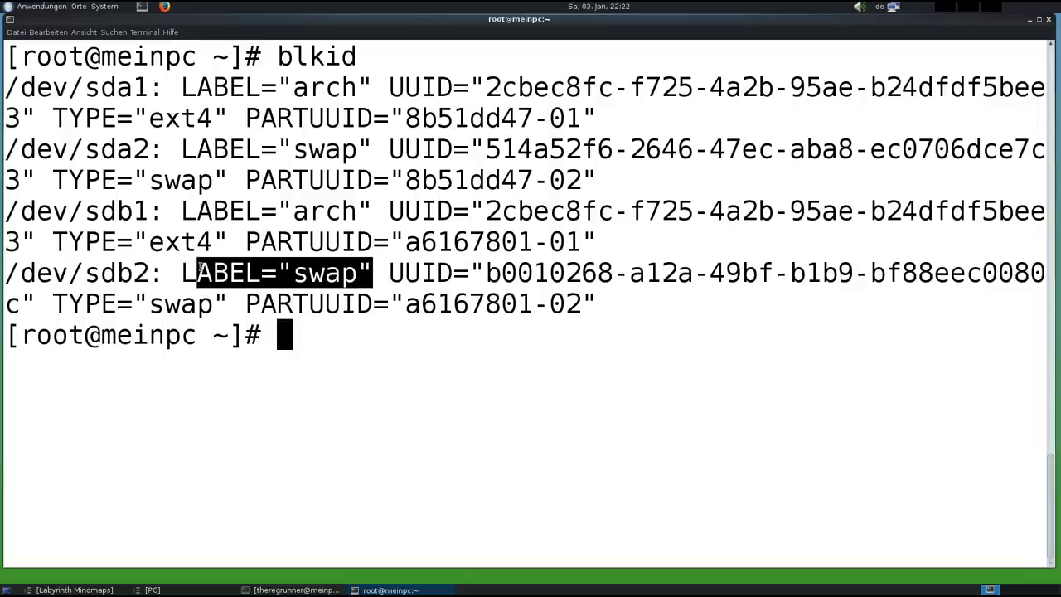
# Step: Clear the blkid listing from the terminal
pyautogui.click(328, 336)
pyautogui.write('c')
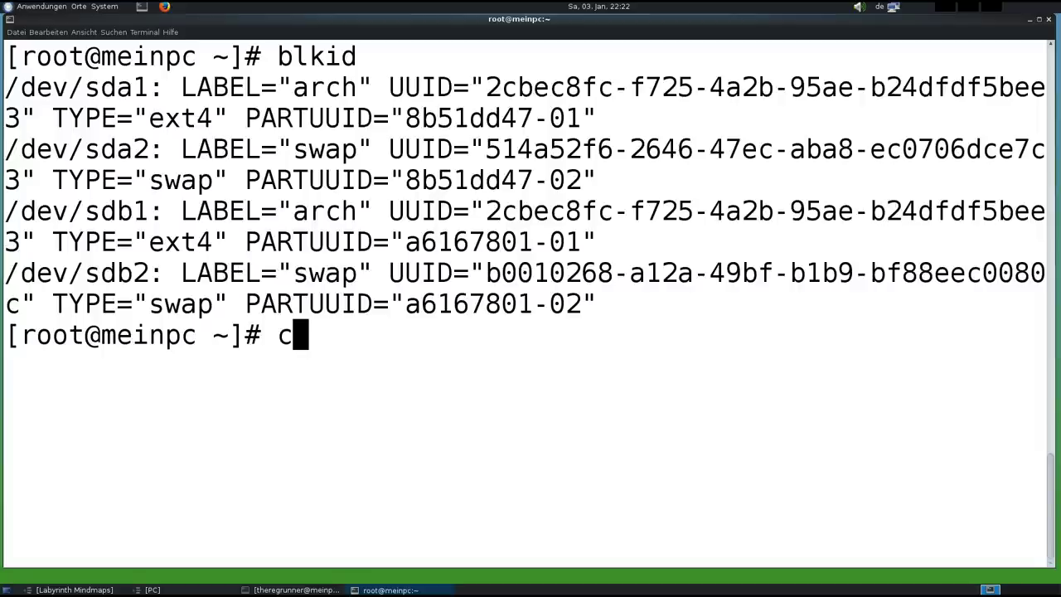
pyautogui.write('le')
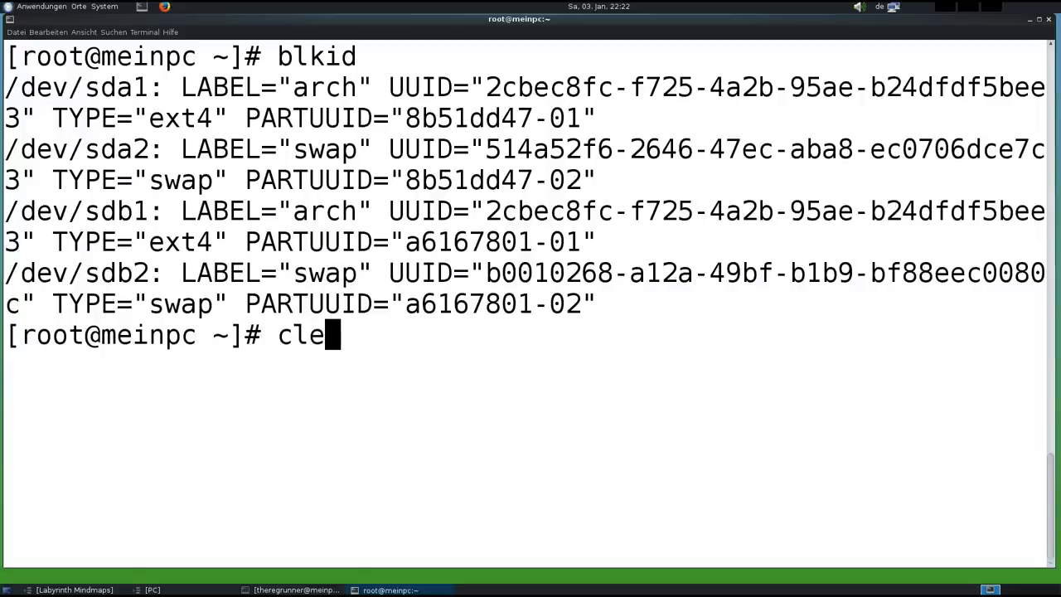
pyautogui.write('ar')
pyautogui.press('Return')
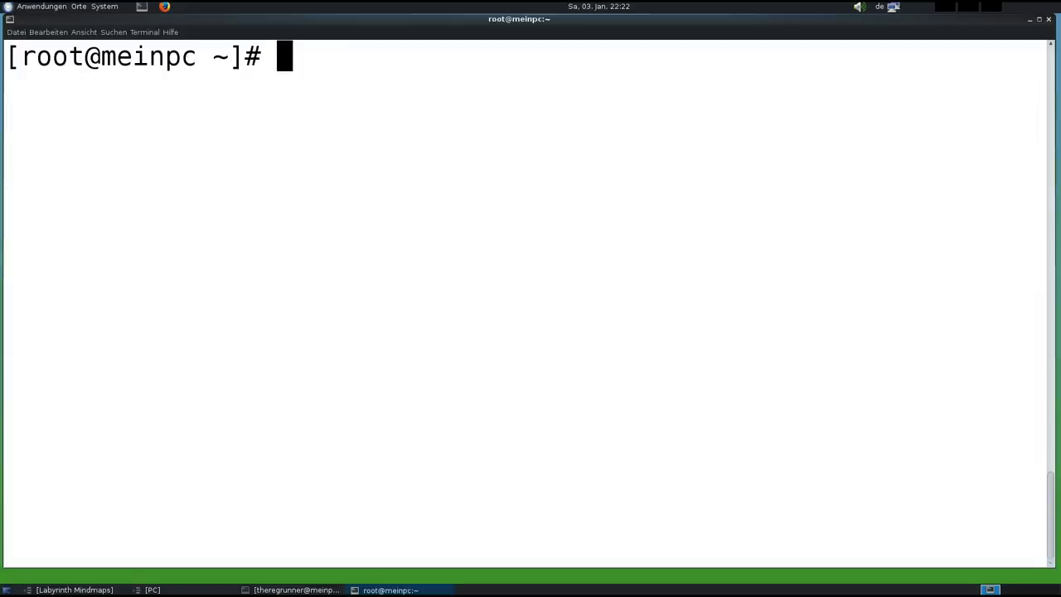
# Step: Display the contents of /etc/fstab in the terminal with cat
pyautogui.write('cat ')
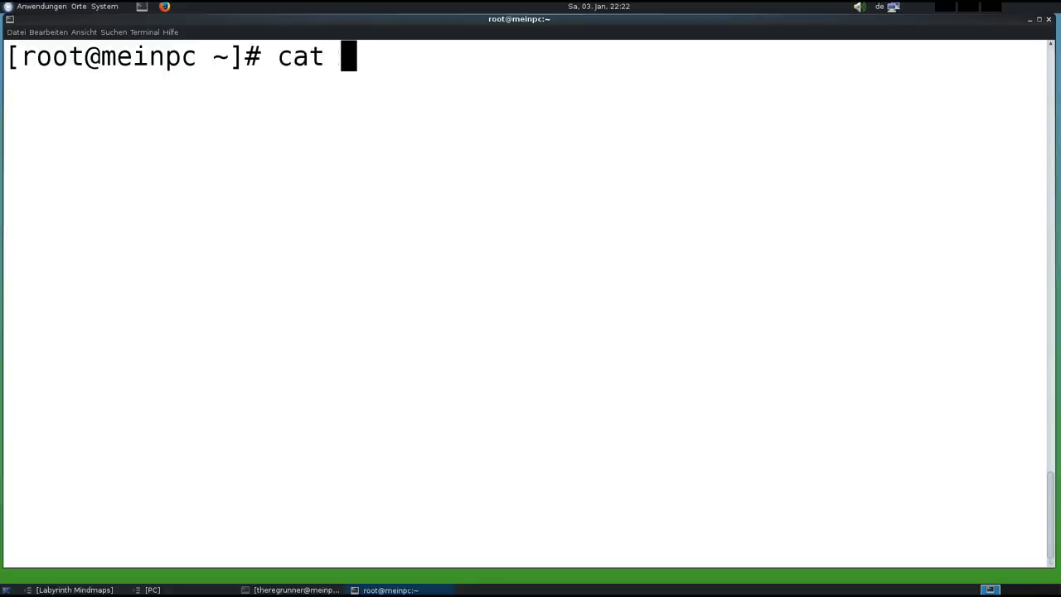
pyautogui.write('/etc')
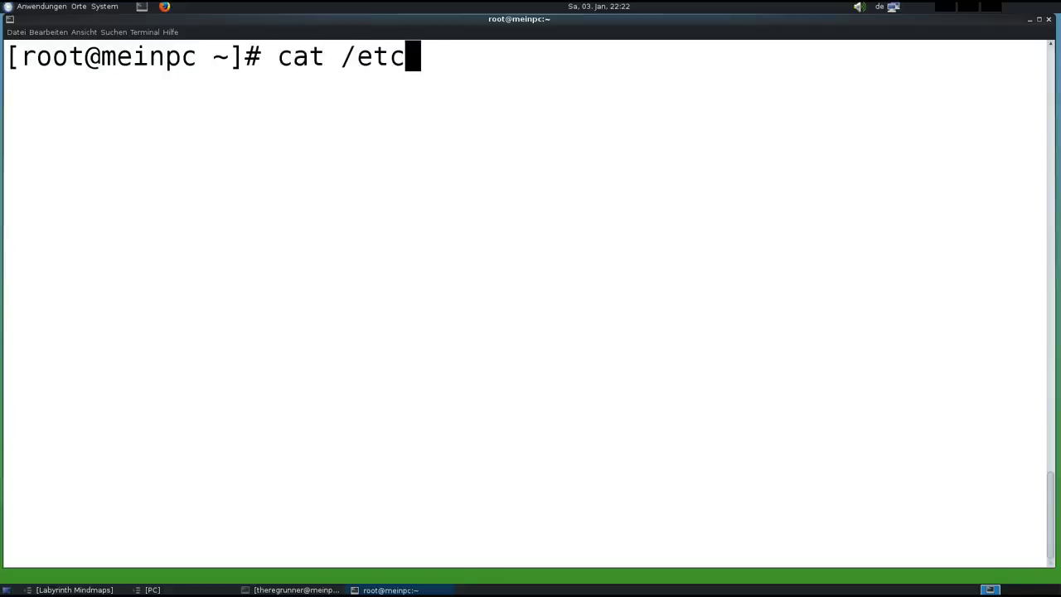
pyautogui.write('/fst')
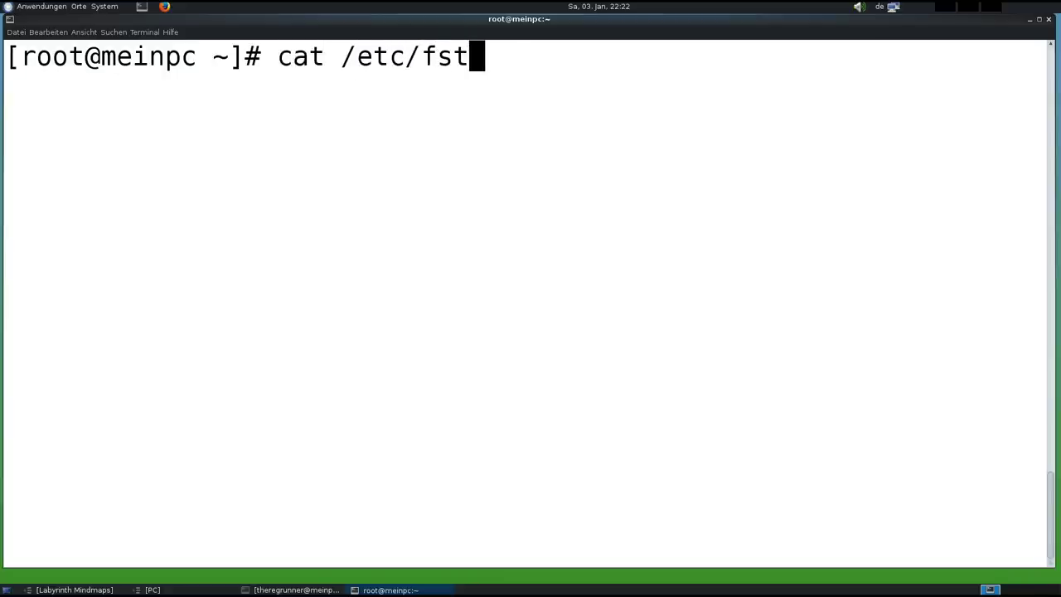
pyautogui.write('ab')
pyautogui.press('Return')
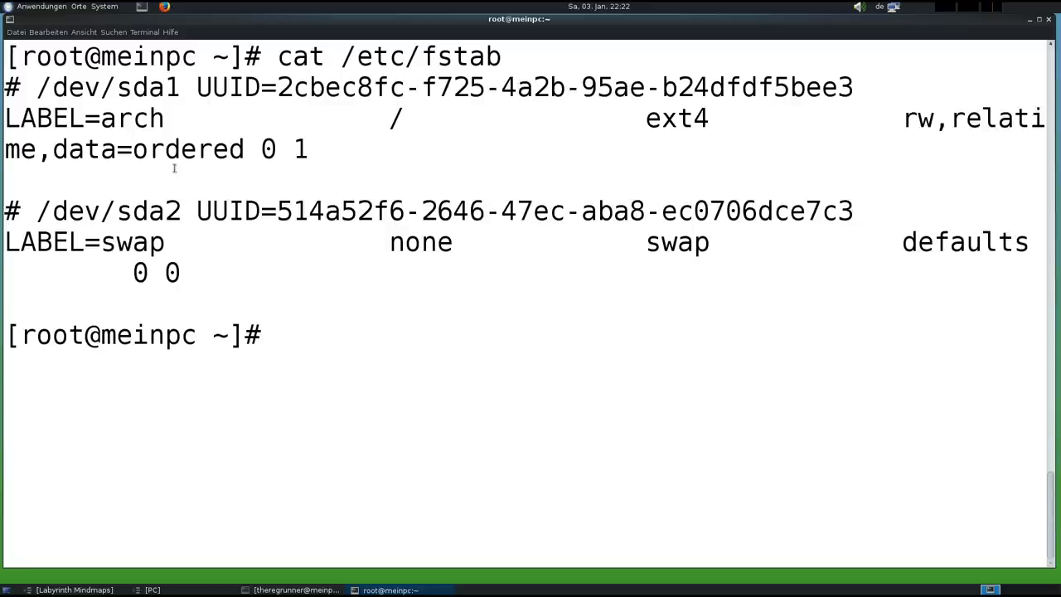
# Step: Examine the LABEL=arch and LABEL=swap entries in the fstab output and clear the terminal
pyautogui.moveTo(168, 119); pyautogui.dragTo(4, 118)
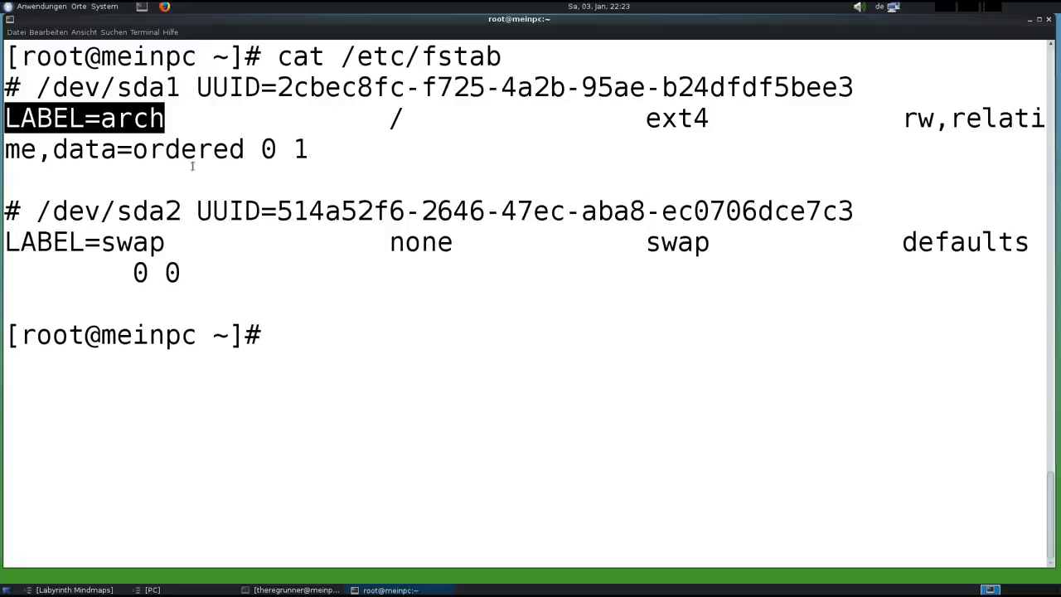
pyautogui.click(134, 197)
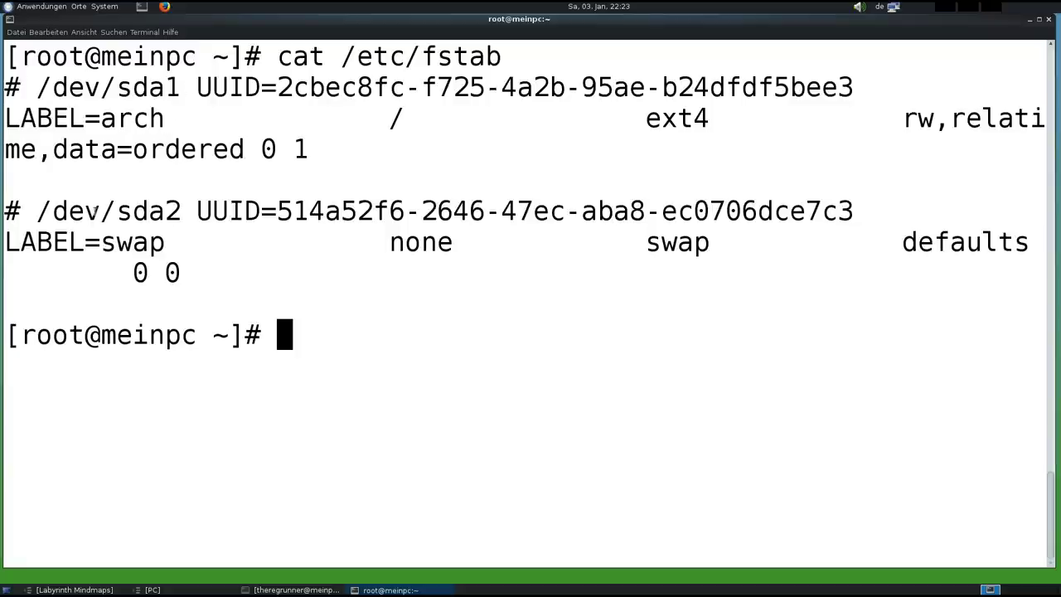
pyautogui.moveTo(165, 241); pyautogui.dragTo(5, 242)
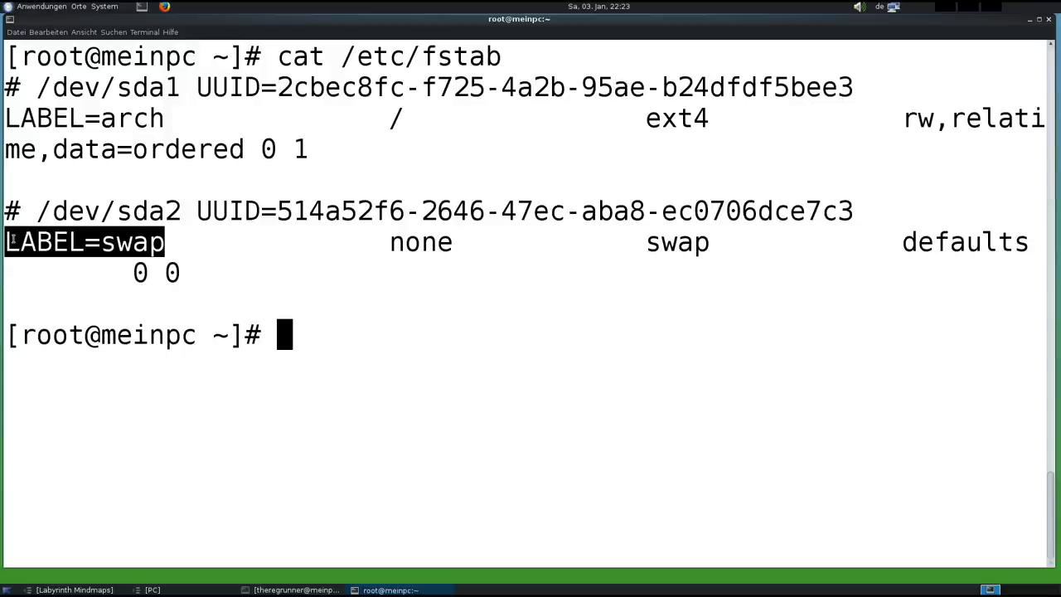
pyautogui.click(304, 337)
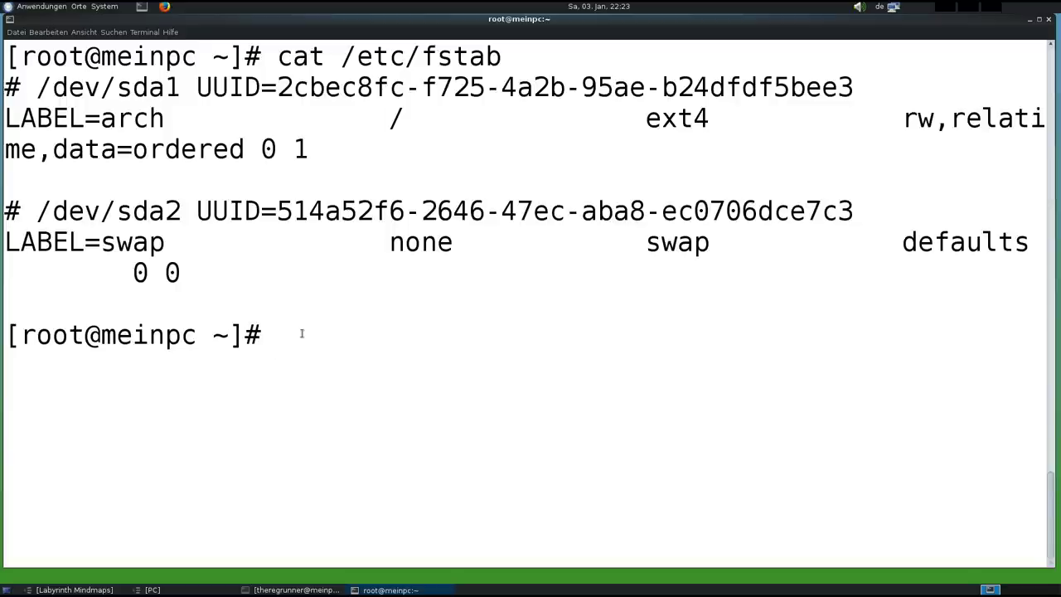
pyautogui.write('clear')
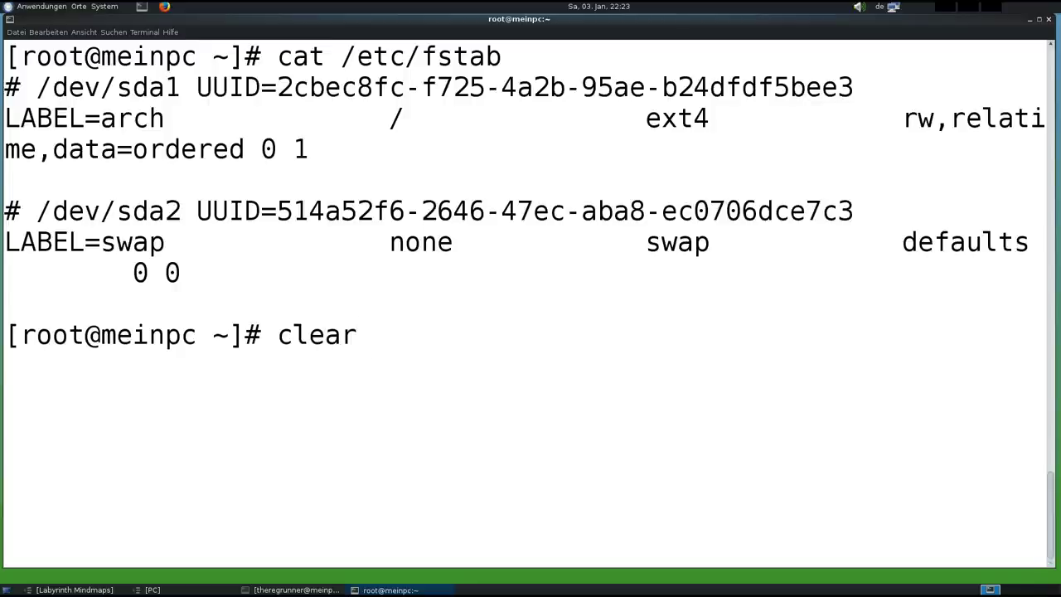
pyautogui.press('Return')
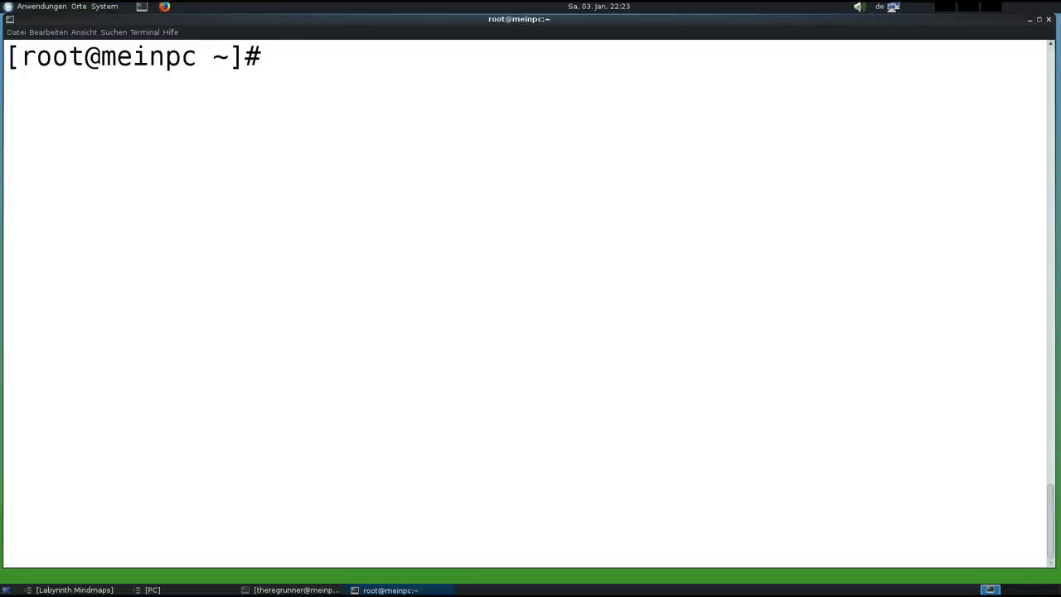
# Step: List the contents of /boot through path completion and try to display /boot/syslinux with cat
pyautogui.write('cat /boot/')
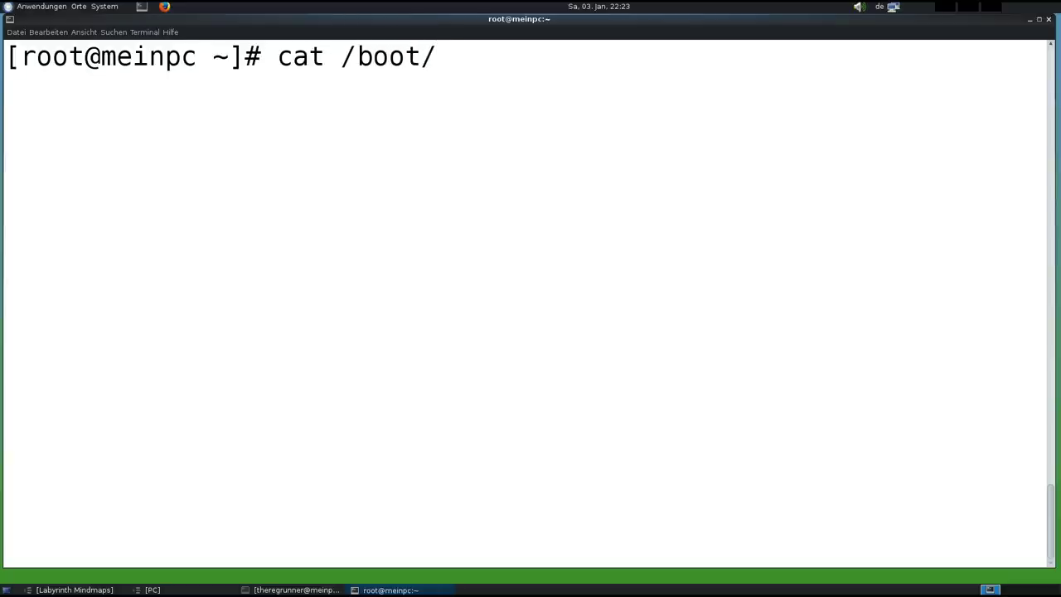
pyautogui.press('Tab')
pyautogui.press('Tab')
pyautogui.write('syslinux')
pyautogui.press('Return')
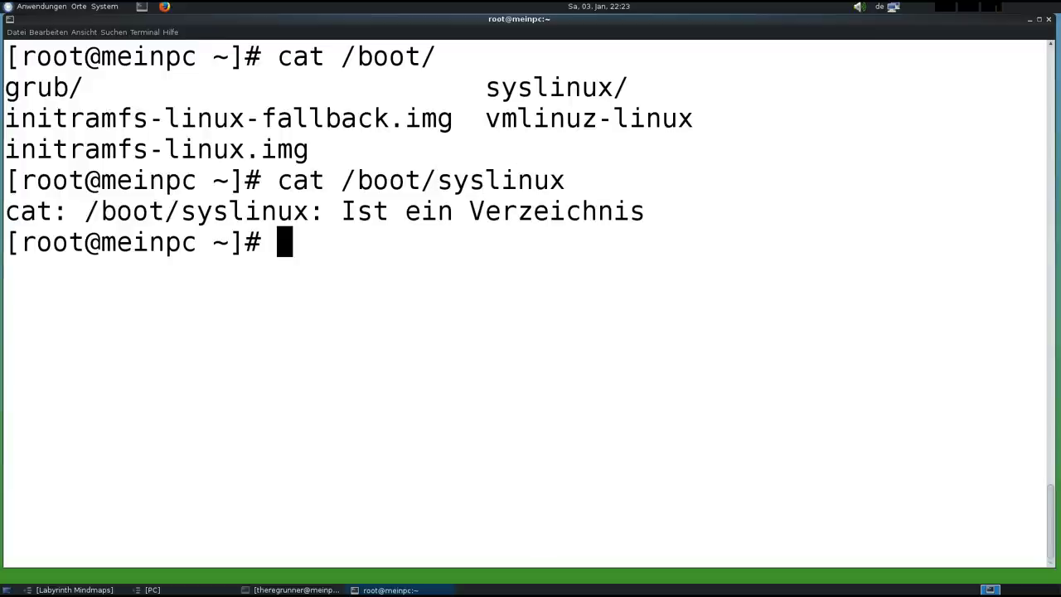
# Step: List the files inside /boot/syslinux through path completion and locate syslinux.cfg among them
pyautogui.press('Up')
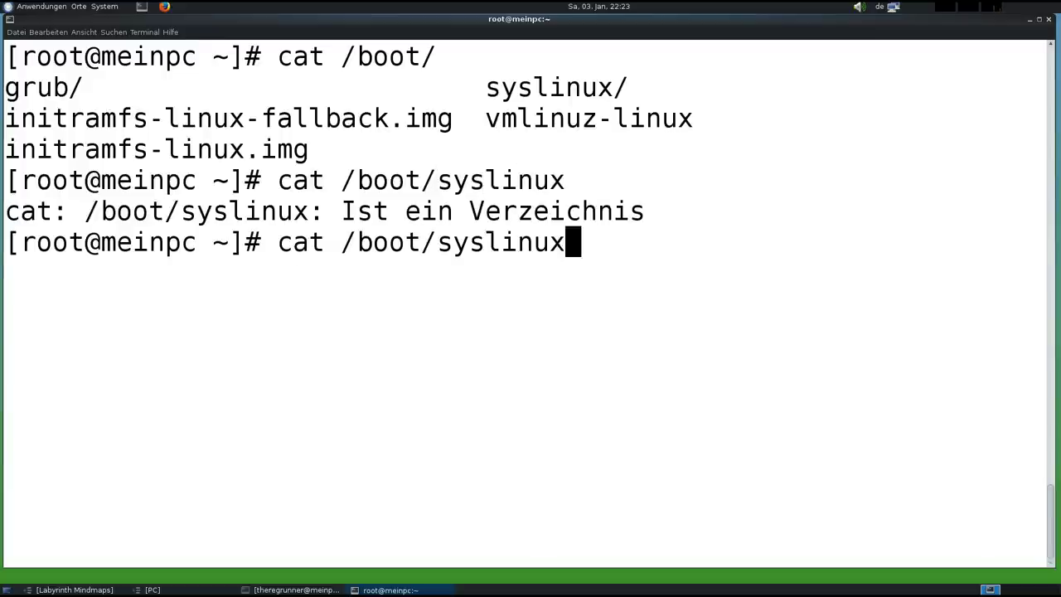
pyautogui.write('/')
pyautogui.press('Tab')
pyautogui.press('Tab')
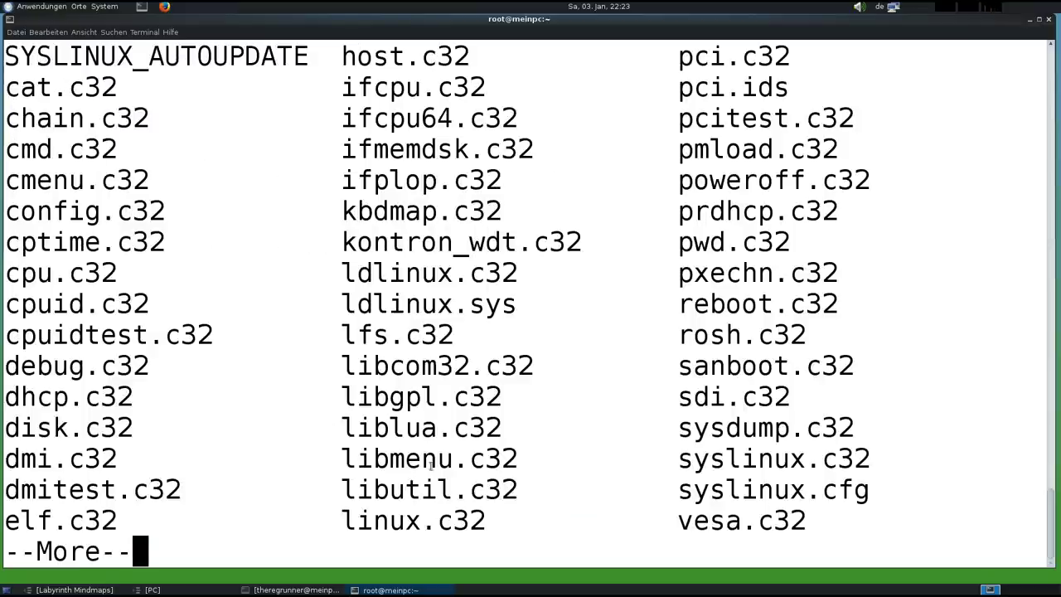
pyautogui.moveTo(870, 496); pyautogui.dragTo(678, 491)
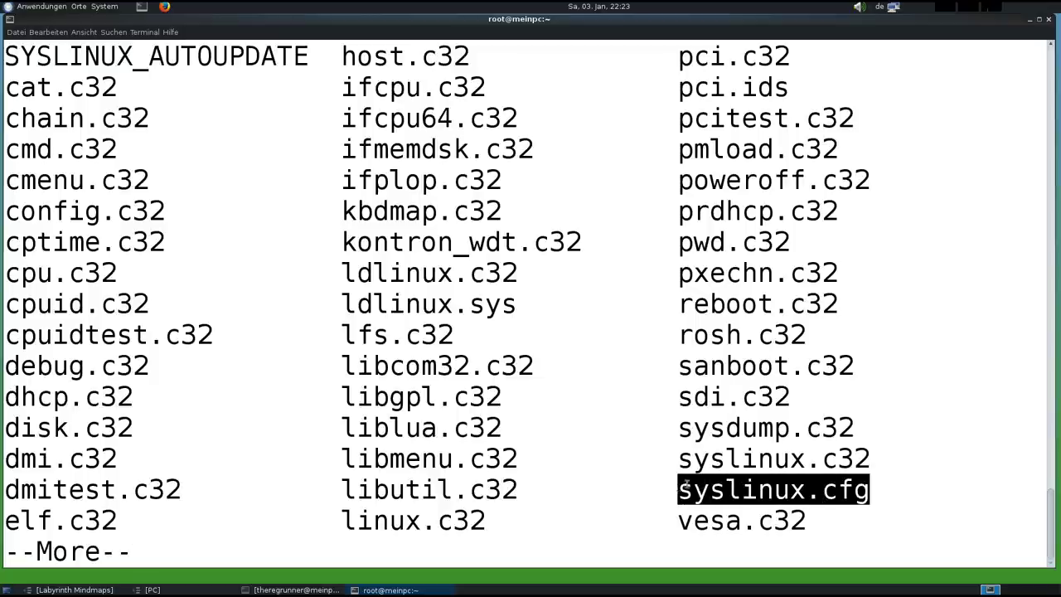
pyautogui.doubleClick(345, 538)
pyautogui.click(354, 545)
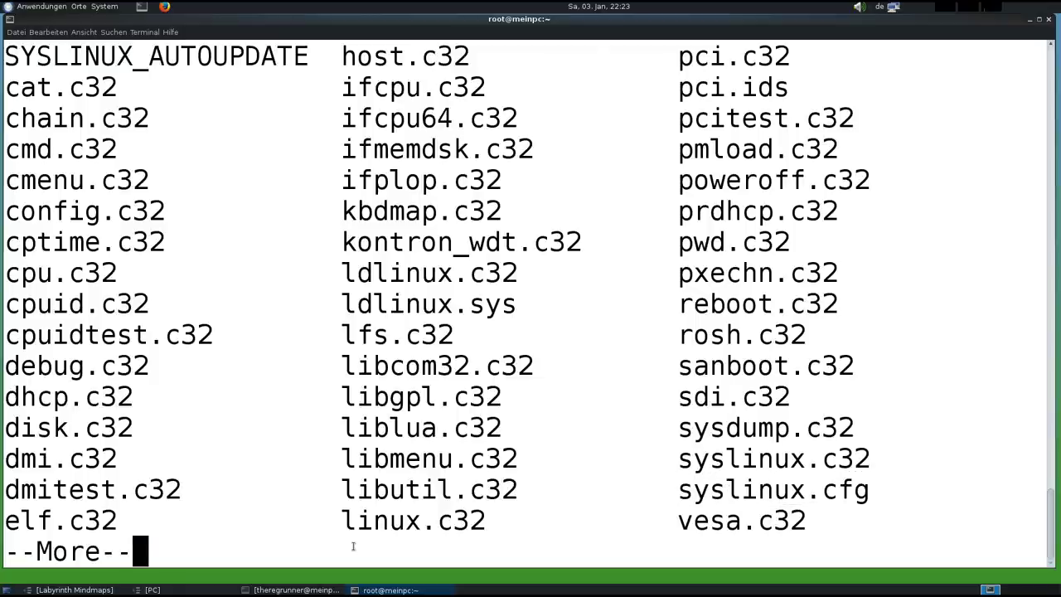
pyautogui.press('Return')
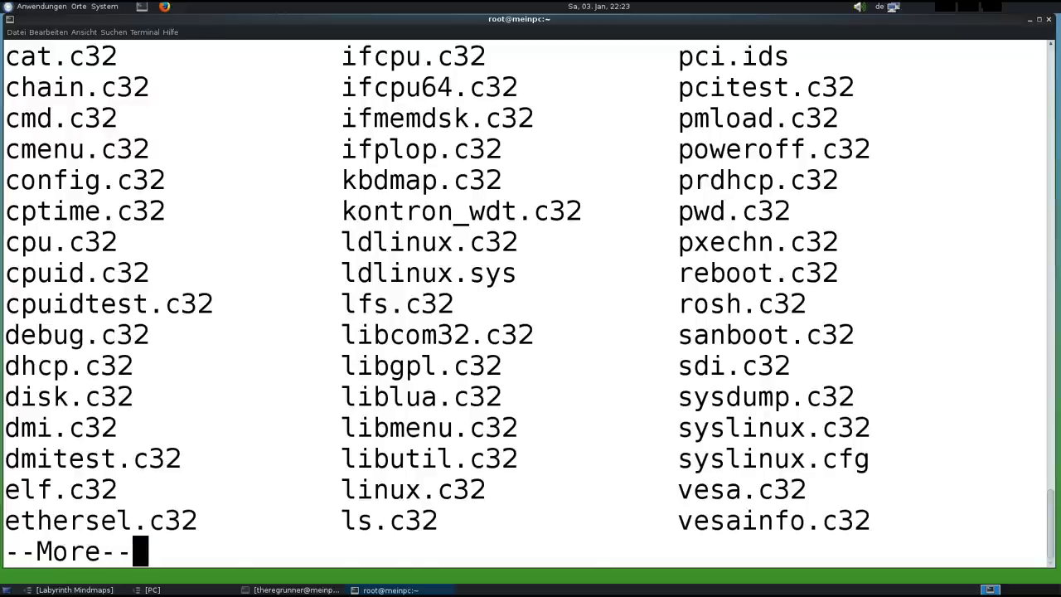
# Step: Leave the file listing and display /boot/syslinux/syslinux.cfg with cat piped into less
pyautogui.write('qcat /boot/syslinux/')
pyautogui.press('Up')
pyautogui.press('Down')
pyautogui.write('sysli')
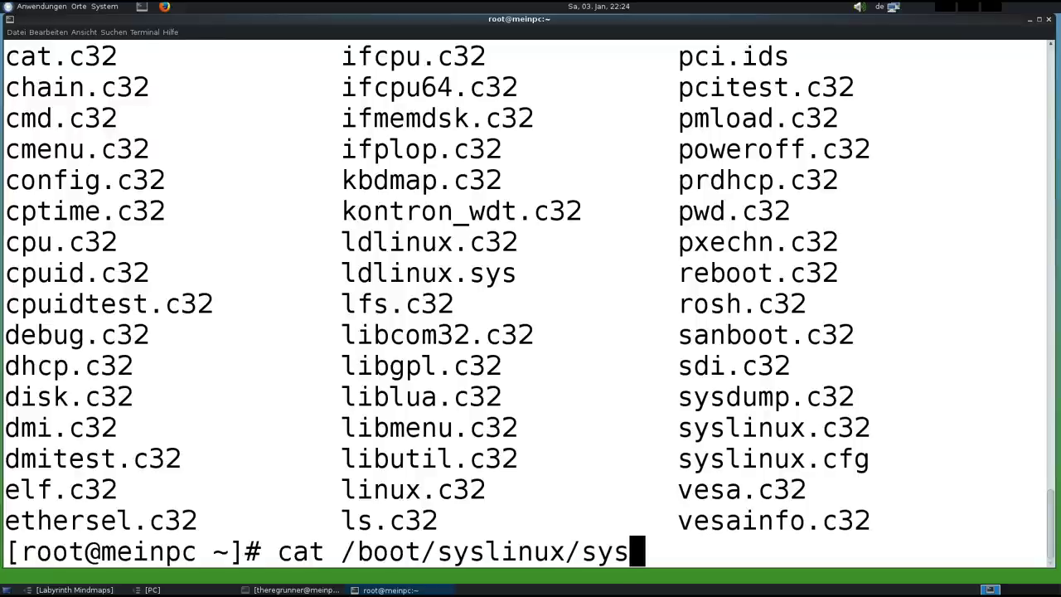
pyautogui.write('nu')
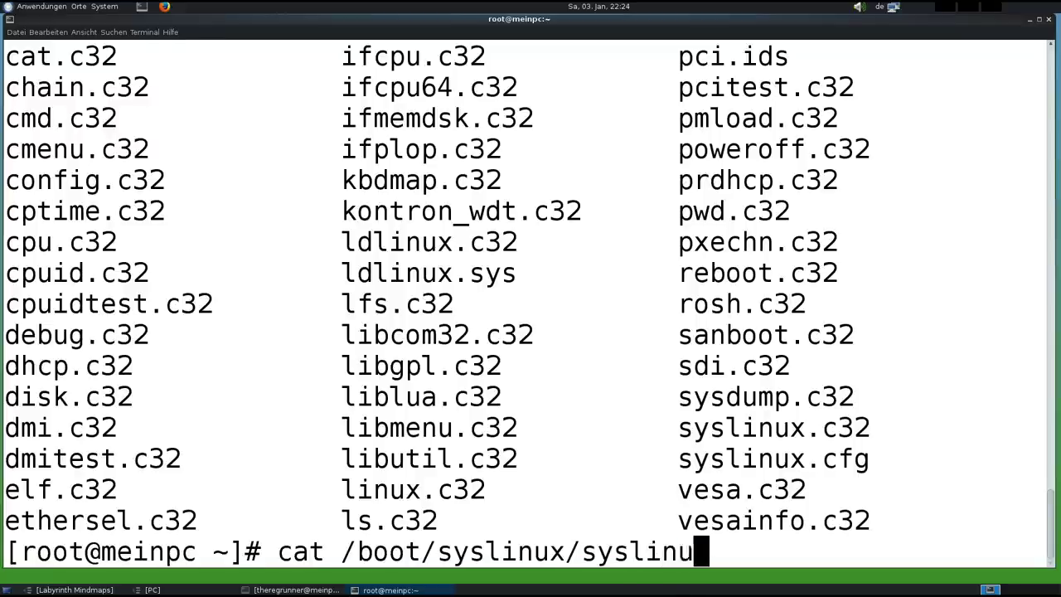
pyautogui.write('x.cfg')
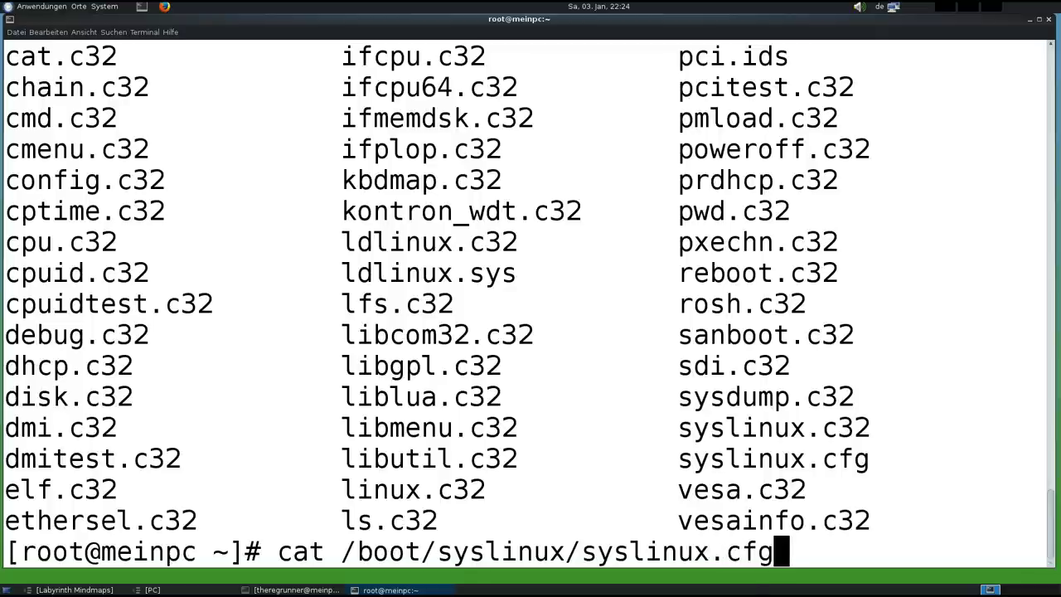
pyautogui.write(' | less')
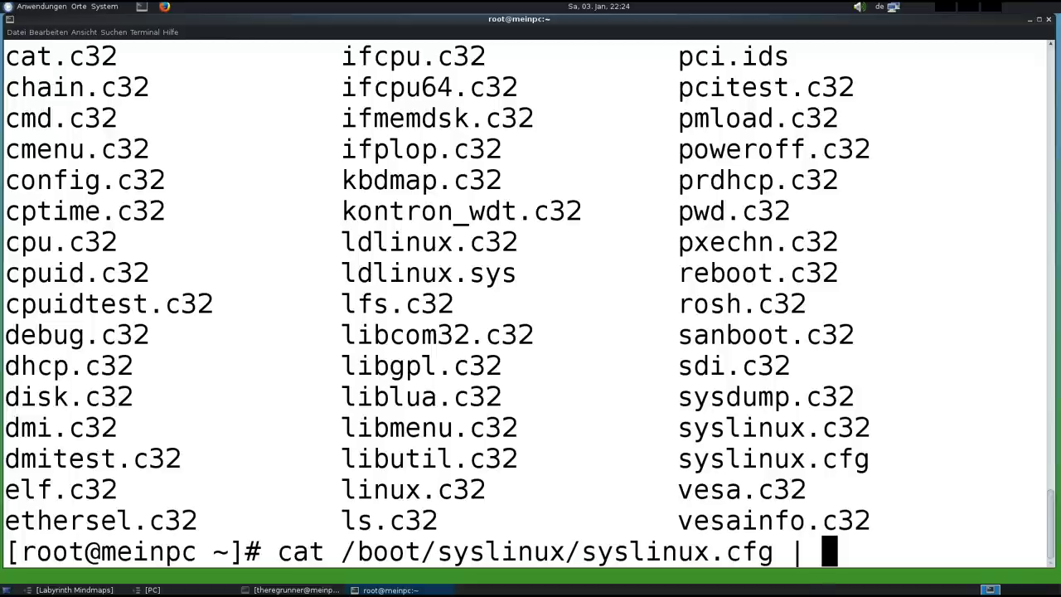
pyautogui.press('Return')
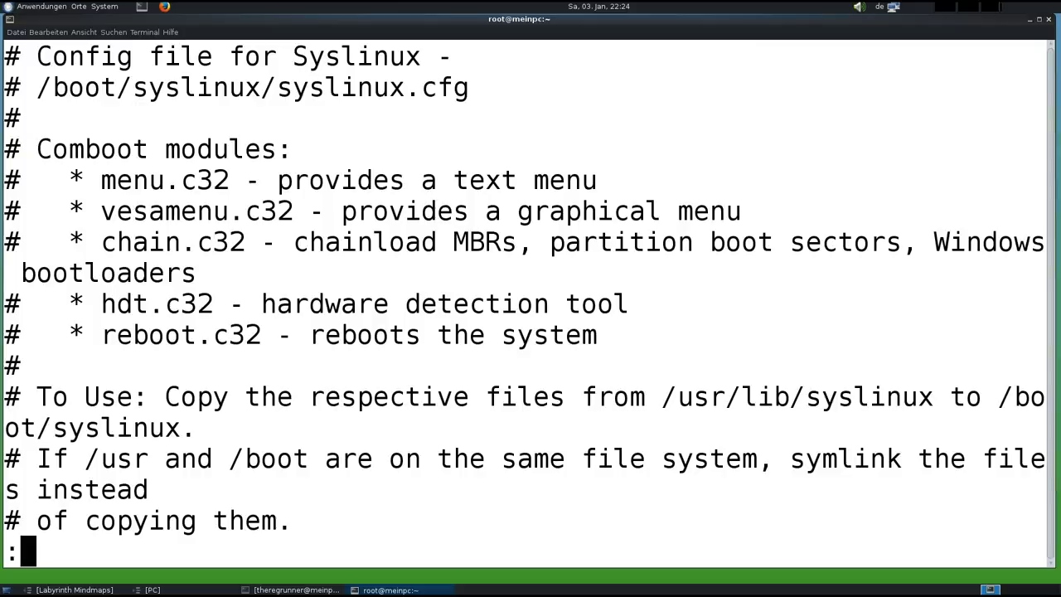
# Step: Read through syslinux.cfg past the menu configuration down to the Arch Linux boot entries
pyautogui.press('Down')
pyautogui.press('Down')
pyautogui.press('Down')
pyautogui.press('Down')
pyautogui.press('Down')
pyautogui.press('Down')
pyautogui.press('Down')
pyautogui.press('Down')
pyautogui.press('Down')
pyautogui.press('Down')
pyautogui.press('Down')
pyautogui.press('Down')
pyautogui.press('Down')
pyautogui.press('Down')
pyautogui.press('Down')
pyautogui.press('Down')
pyautogui.press('Down')
pyautogui.press('Down')
pyautogui.press('Down')
pyautogui.press('Down')
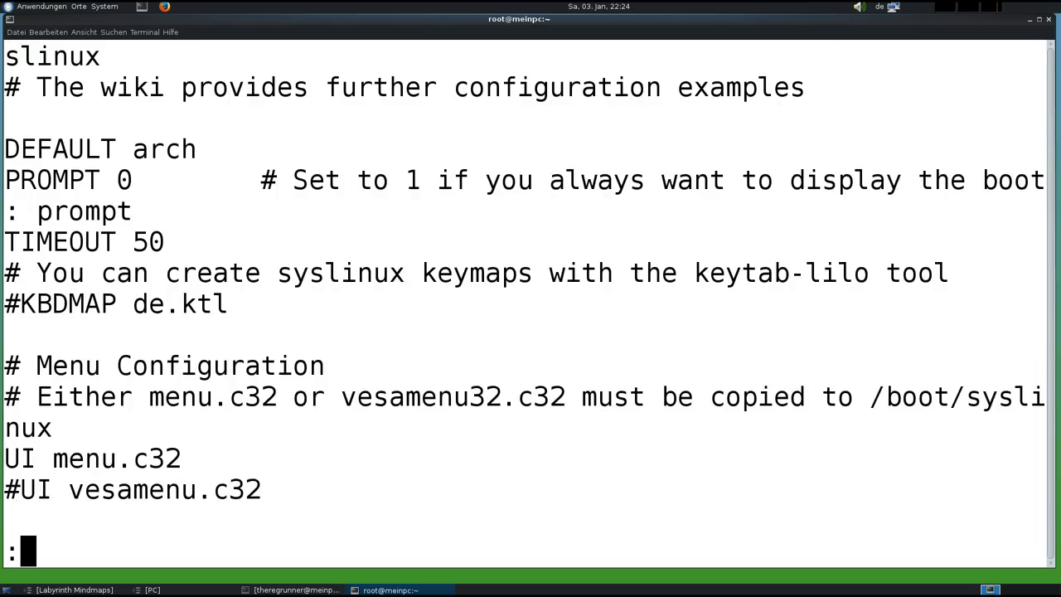
pyautogui.press('Down')
pyautogui.press('Down')
pyautogui.press('Down')
pyautogui.press('Down')
pyautogui.press('Down')
pyautogui.press('Down')
pyautogui.press('Down')
pyautogui.press('Down')
pyautogui.press('Down')
pyautogui.press('Down')
pyautogui.press('Down')
pyautogui.press('Down')
pyautogui.press('Down')
pyautogui.press('Down')
pyautogui.press('Down')
pyautogui.press('Down')
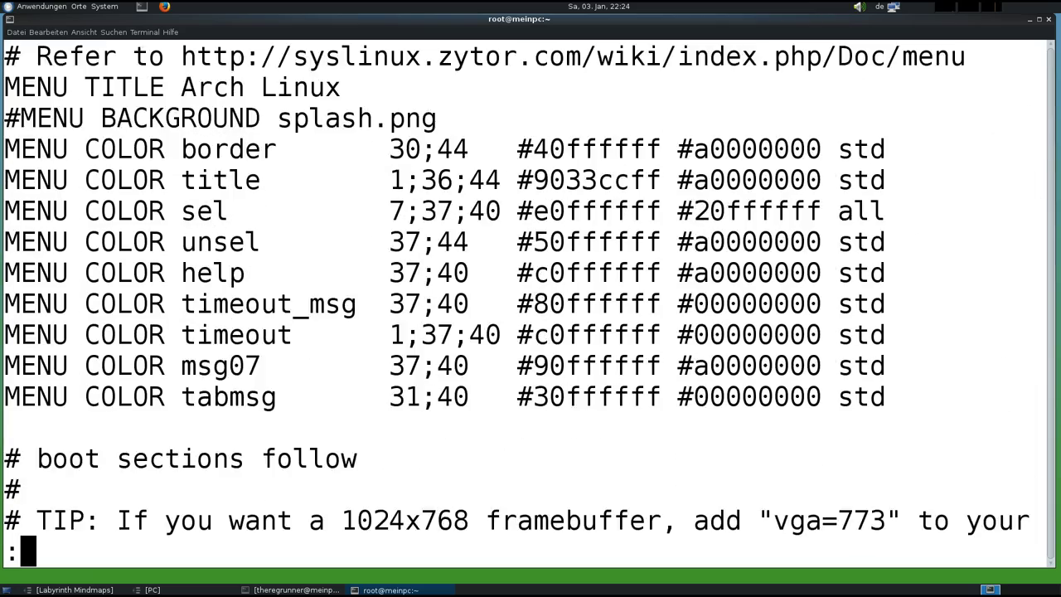
pyautogui.press('Down')
pyautogui.press('Down')
pyautogui.press('Down')
pyautogui.press('Down')
pyautogui.press('Down')
pyautogui.press('Down')
pyautogui.press('Down')
pyautogui.press('Down')
pyautogui.press('Down')
pyautogui.press('Down')
pyautogui.press('Down')
pyautogui.press('Down')
pyautogui.press('Down')
pyautogui.press('Down')
pyautogui.press('Down')
pyautogui.press('Down')
pyautogui.press('Down')
pyautogui.press('Down')
pyautogui.press('Down')
pyautogui.press('Down')
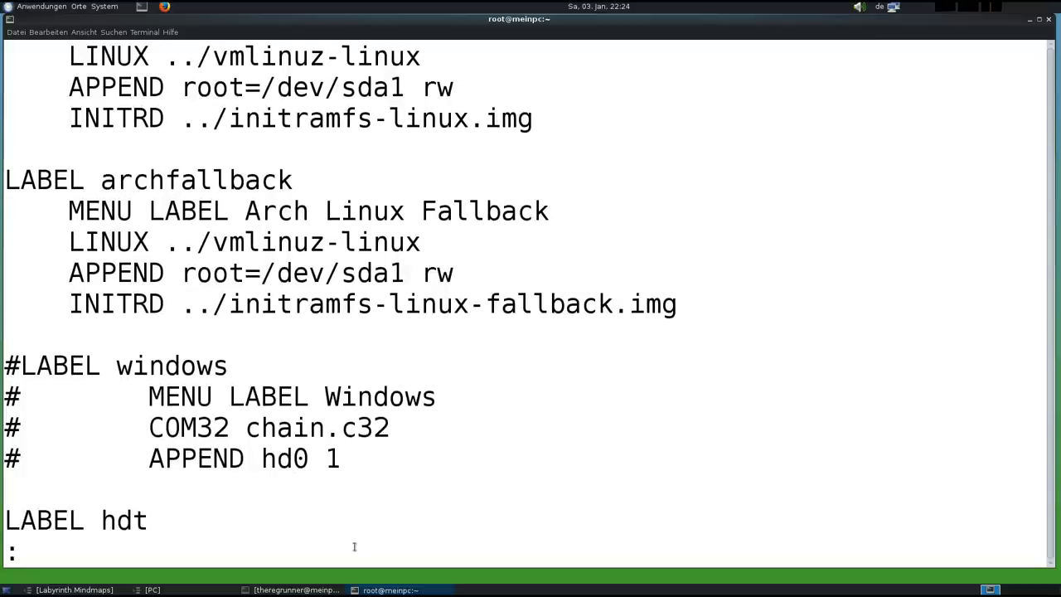
# Step: Examine the root device in both Arch Linux boot entries, and close less and minimize the terminal
pyautogui.moveTo(409, 274); pyautogui.dragTo(267, 277)
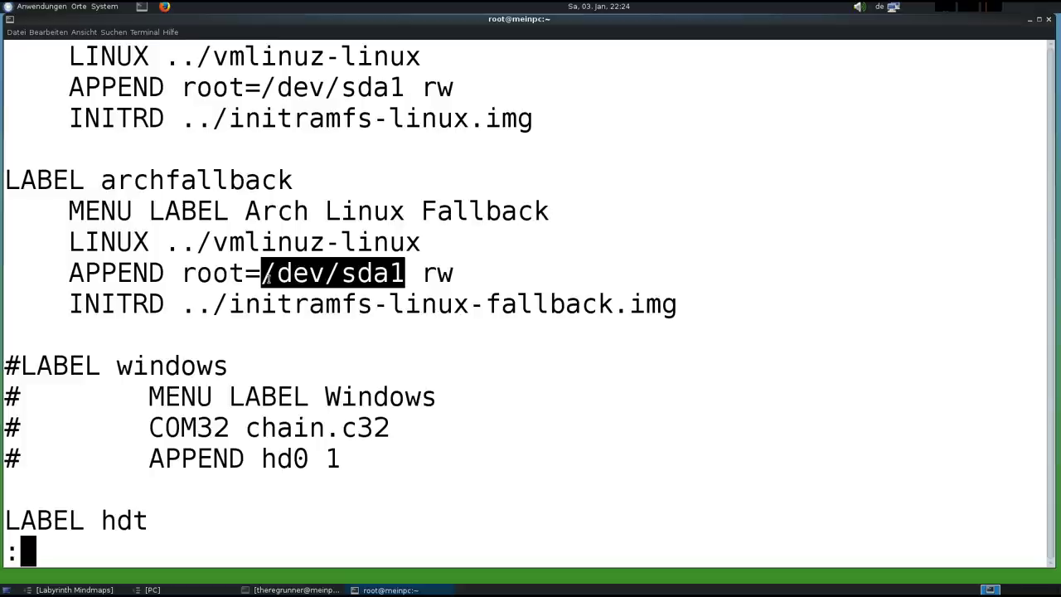
pyautogui.moveTo(419, 88); pyautogui.dragTo(264, 87)
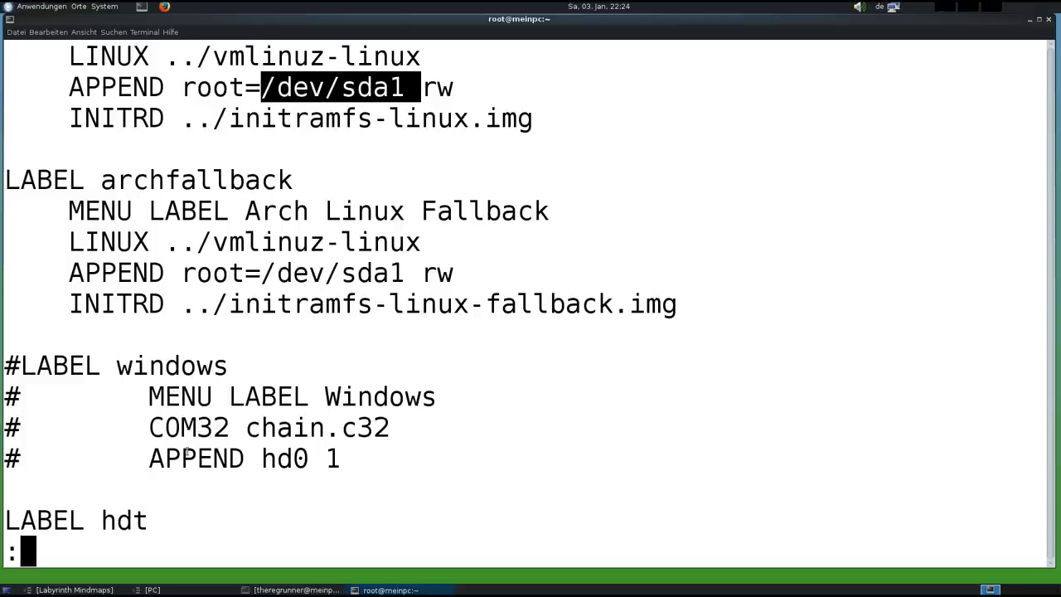
pyautogui.click(135, 546)
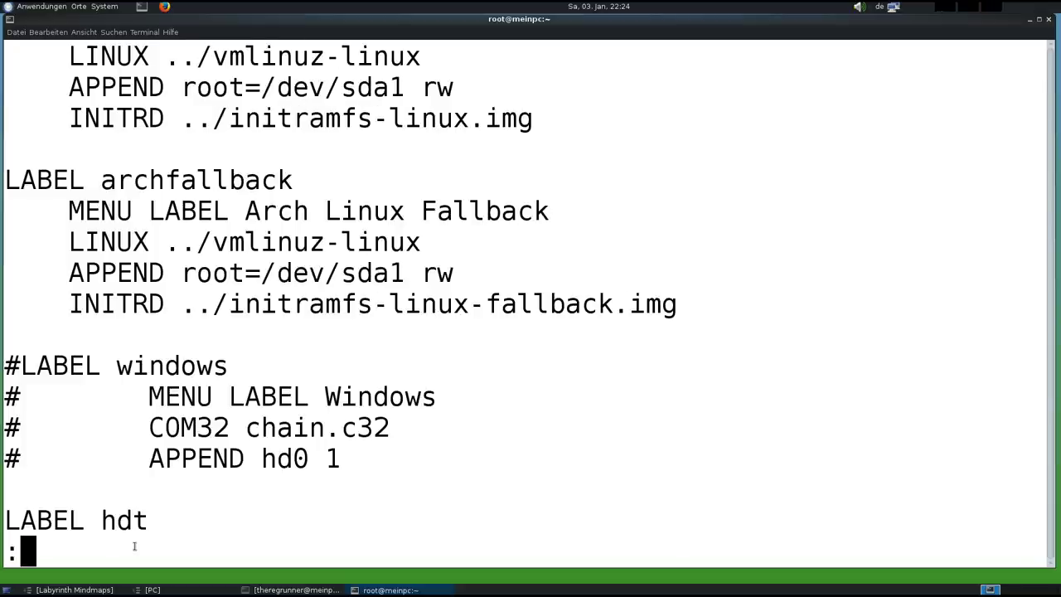
pyautogui.press('q')
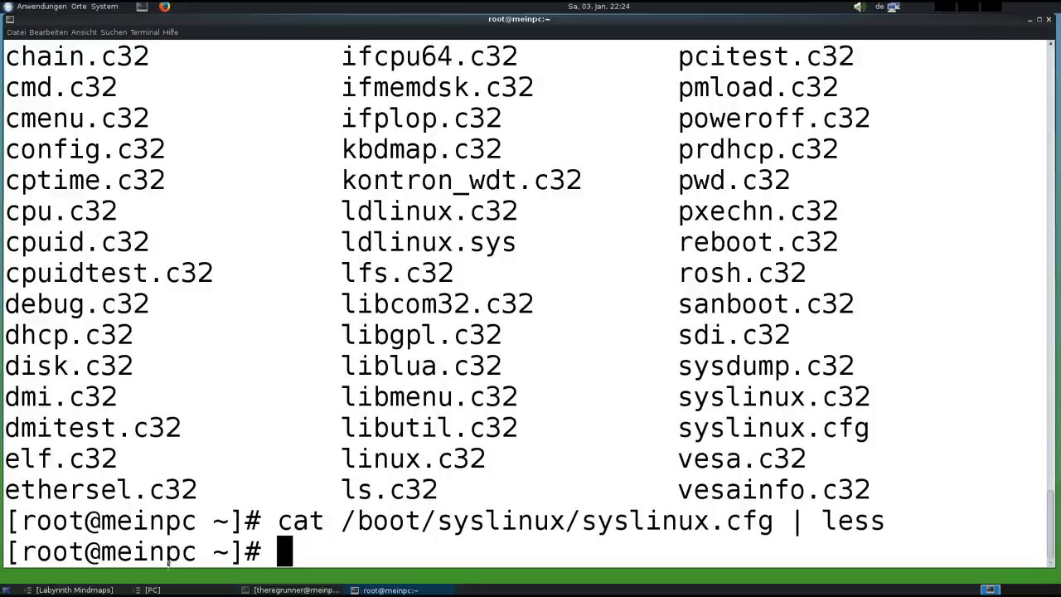
pyautogui.click(1030, 21)
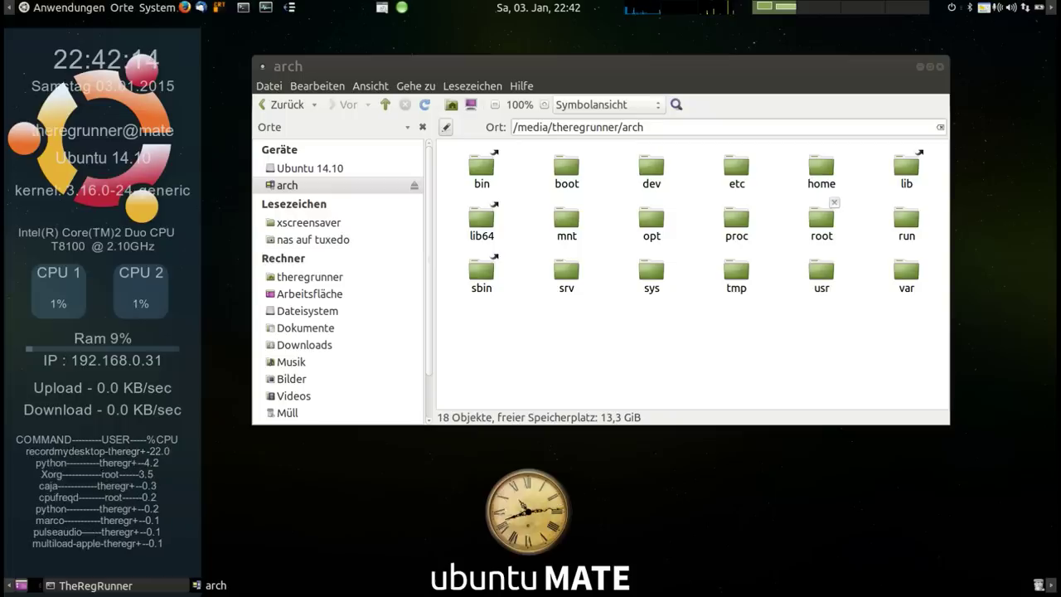
pyautogui.moveTo(657, 61); pyautogui.dragTo(646, 65)
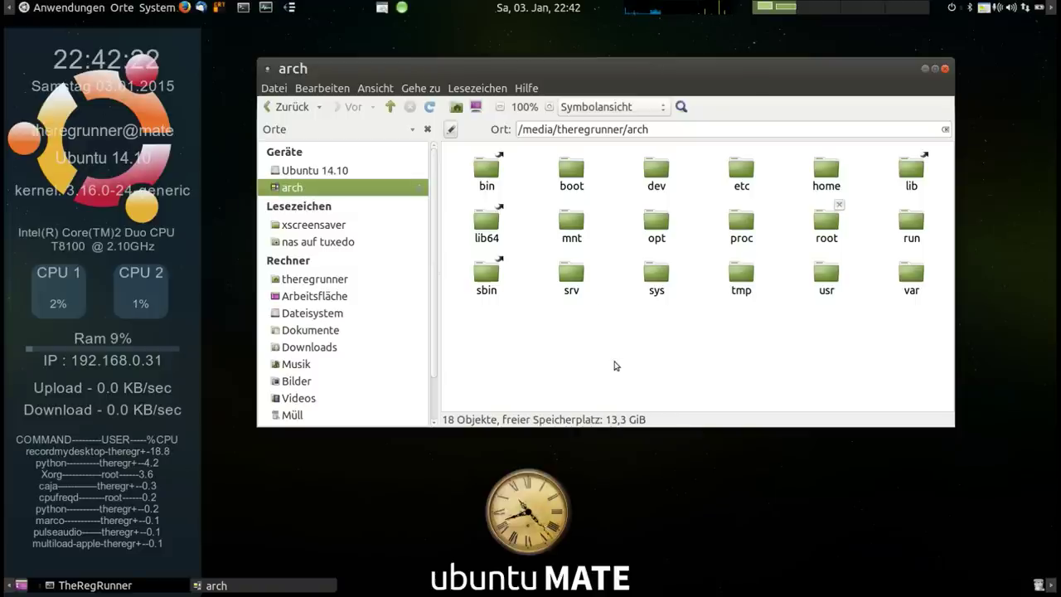
pyautogui.moveTo(667, 59); pyautogui.dragTo(675, 61)
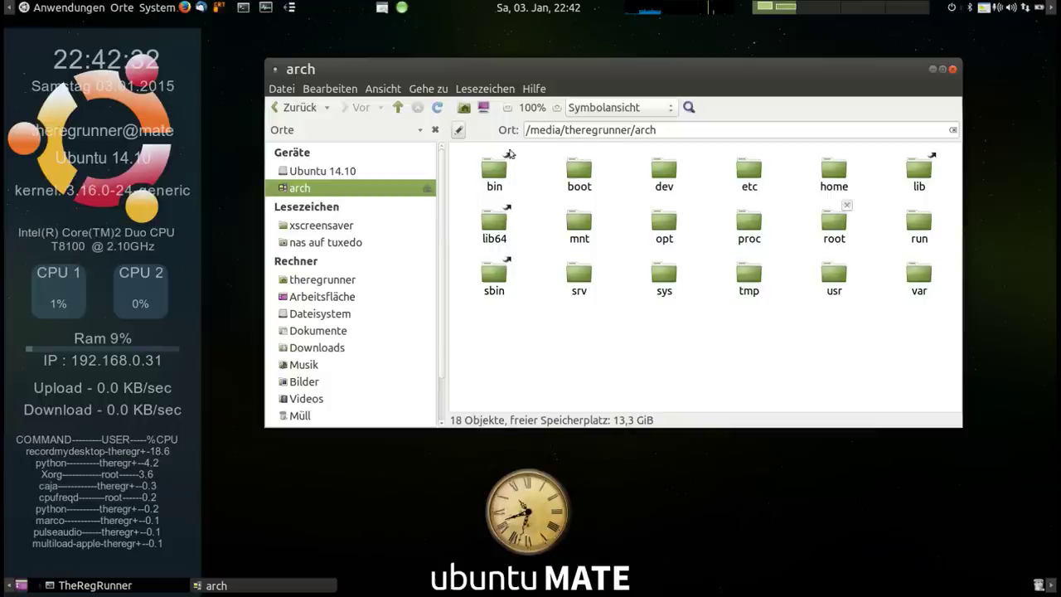
pyautogui.moveTo(732, 68); pyautogui.dragTo(724, 76)
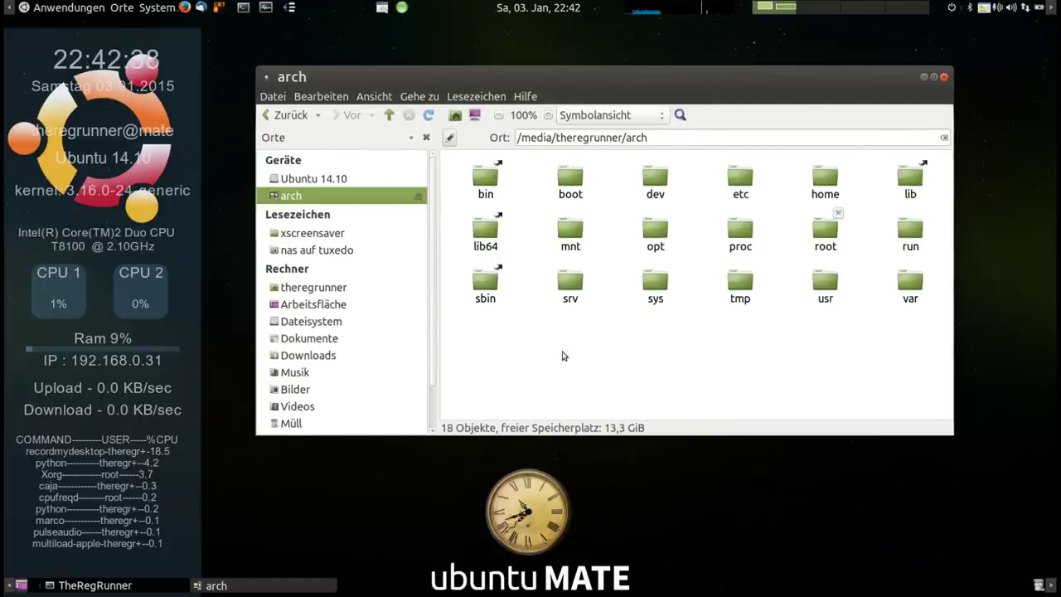
# Step: Open the boot/syslinux folder on the arch drive in the file manager and locate syslinux.cfg
pyautogui.doubleClick(569, 186)
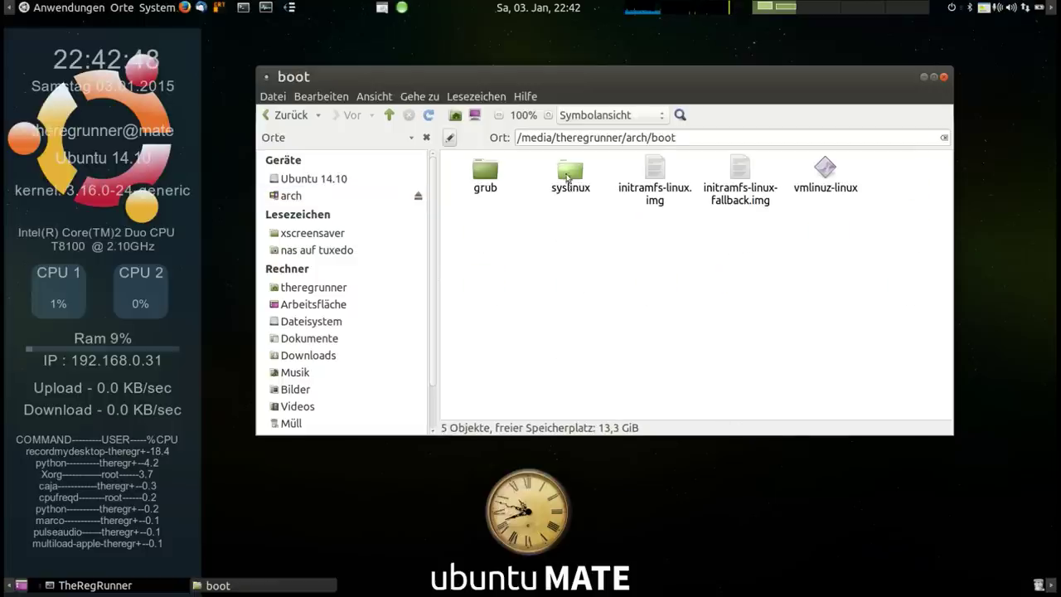
pyautogui.doubleClick(567, 182)
pyautogui.scroll(-3, 935, 278)
pyautogui.scroll(-5, 934, 278)
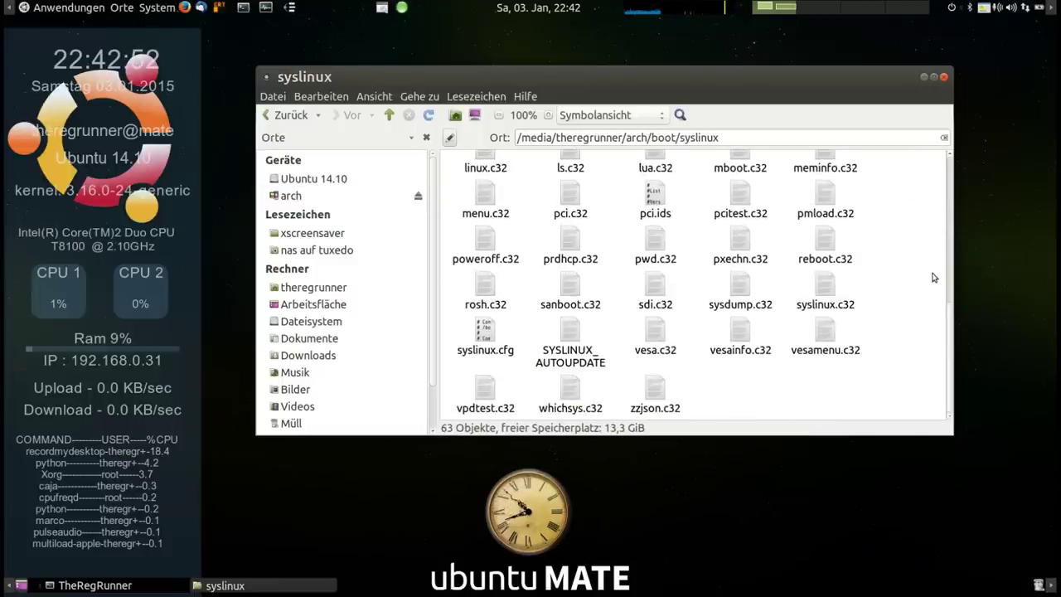
# Step: Select syslinux.cfg in the arch drive's boot/syslinux folder to point it out, and close the file manager window
pyautogui.click(483, 332)
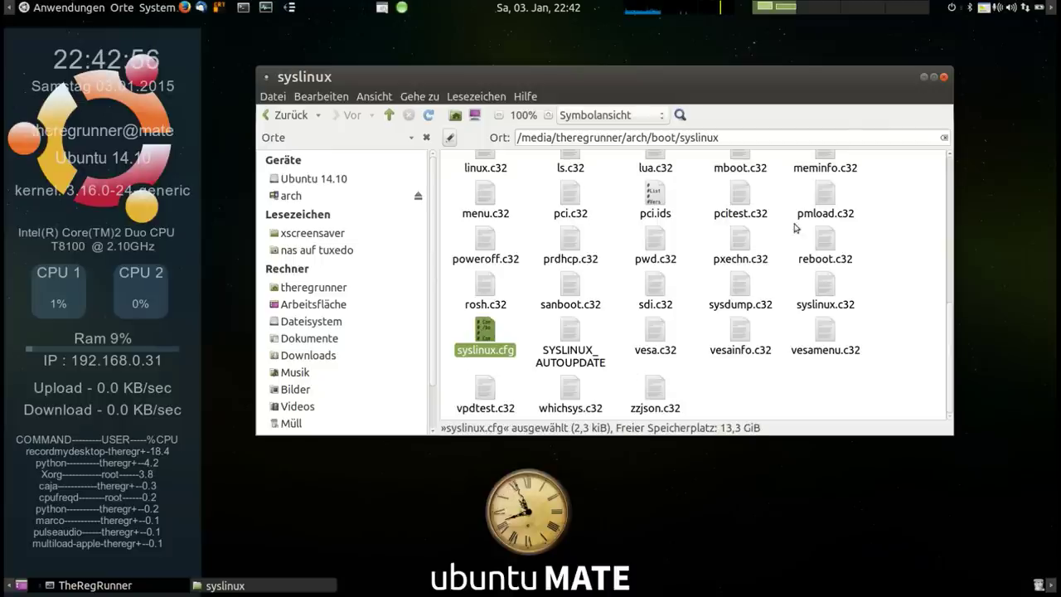
pyautogui.moveTo(619, 76); pyautogui.dragTo(625, 79)
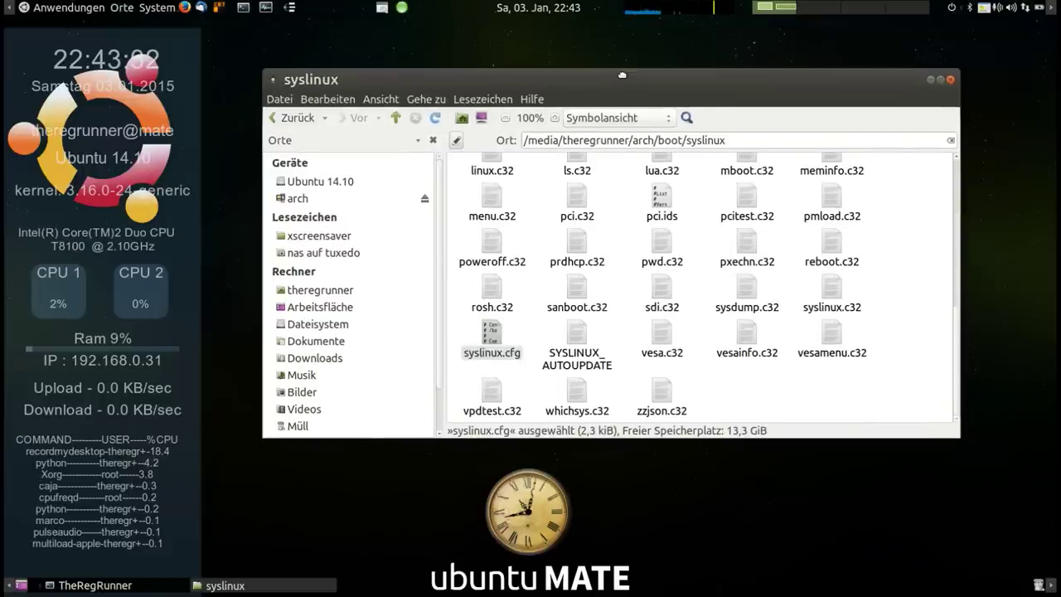
pyautogui.moveTo(627, 74); pyautogui.dragTo(635, 62)
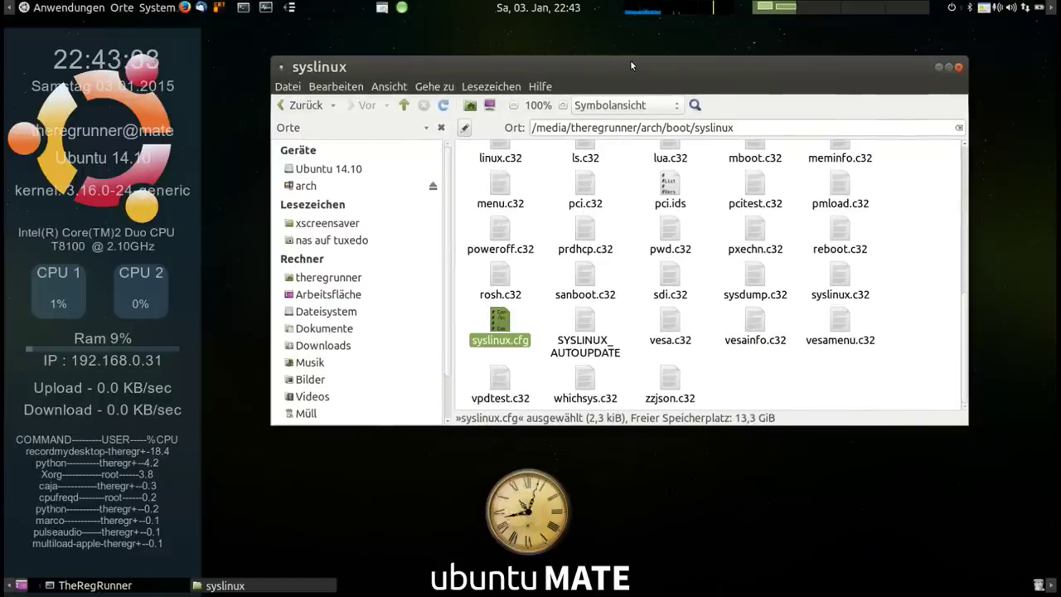
pyautogui.click(960, 67)
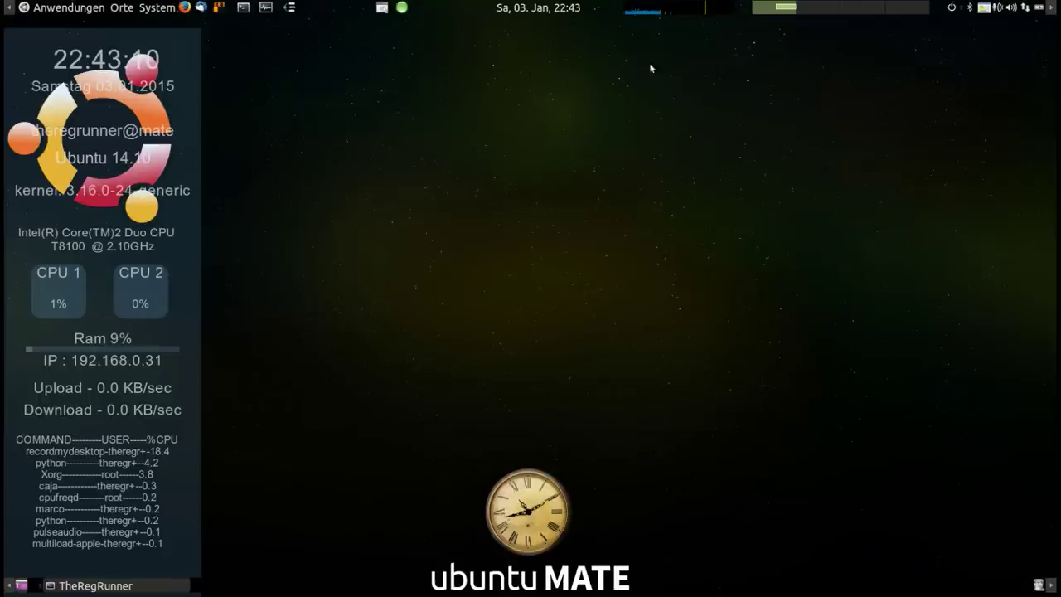
# Step: Open a new maximized terminal and start a root shell with sudo -i, entering the account password
pyautogui.click(242, 10)
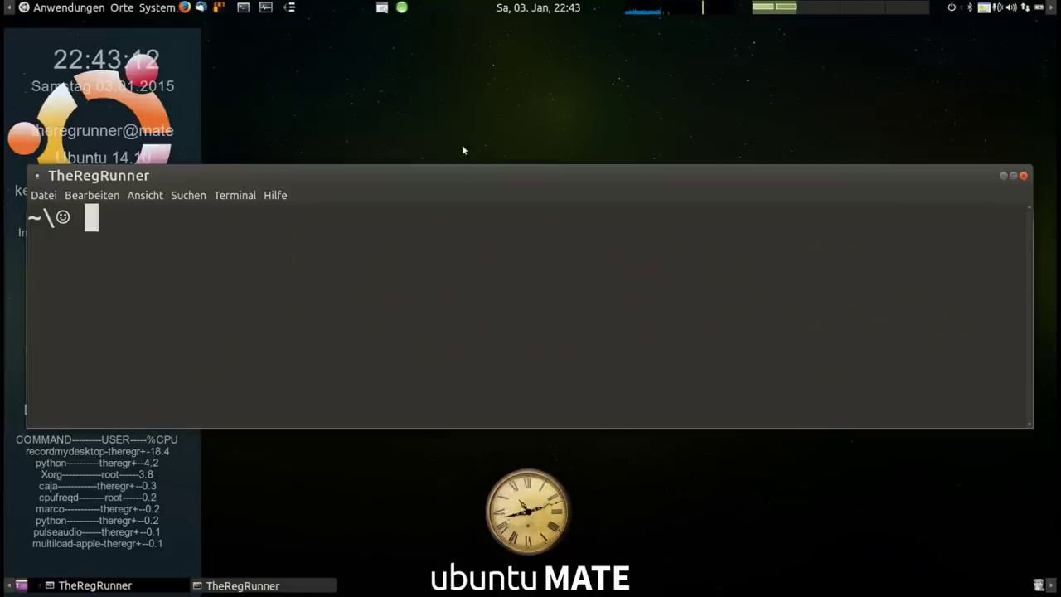
pyautogui.doubleClick(480, 176)
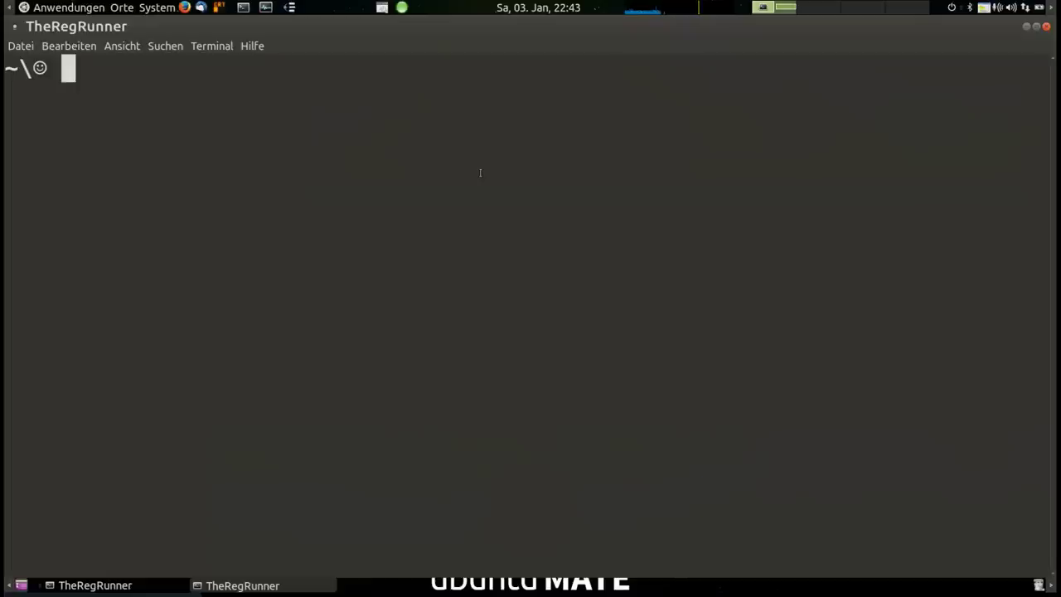
pyautogui.write('sudo -i')
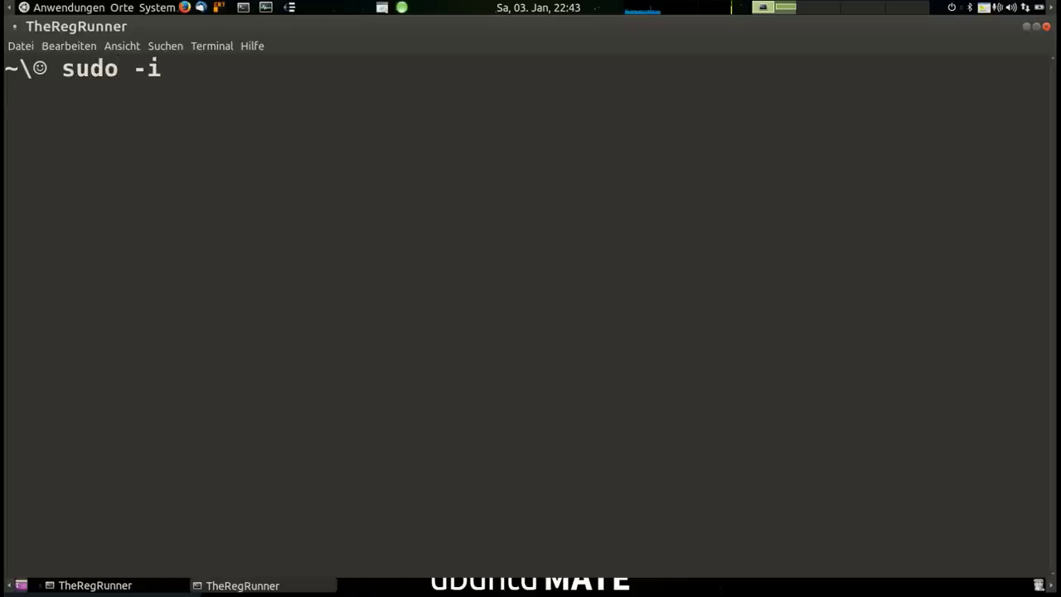
pyautogui.press('Return')
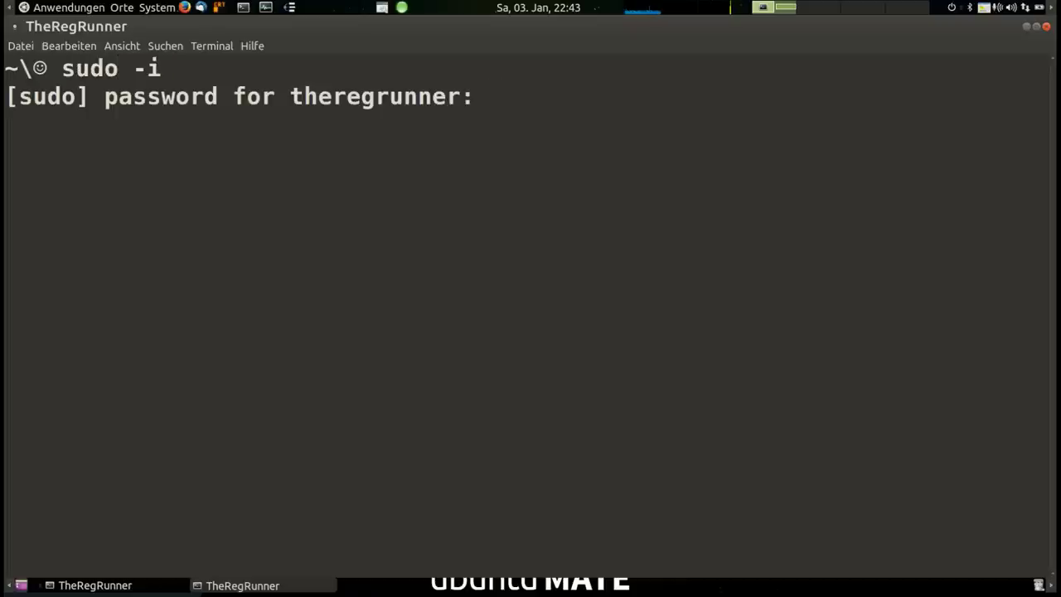
pyautogui.press('Return')
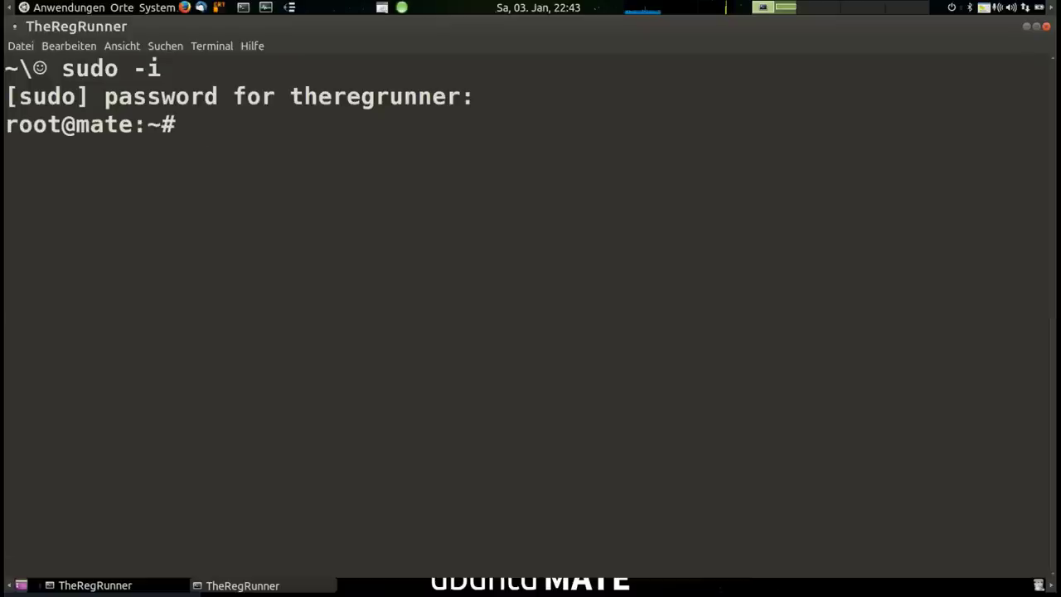
# Step: Copy the mount path of the arch drive from the file manager's location and minimize the file manager
pyautogui.click(112, 10)
pyautogui.click(130, 28)
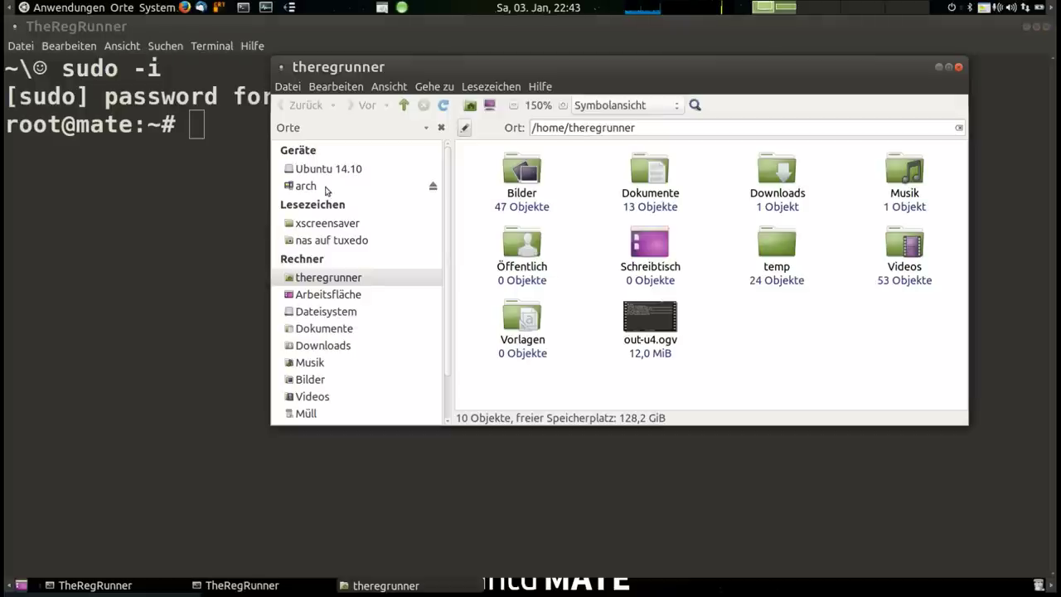
pyautogui.click(314, 186)
pyautogui.click(673, 128)
pyautogui.hotkey('ctrl', 'c')
pyautogui.rightClick(537, 126)
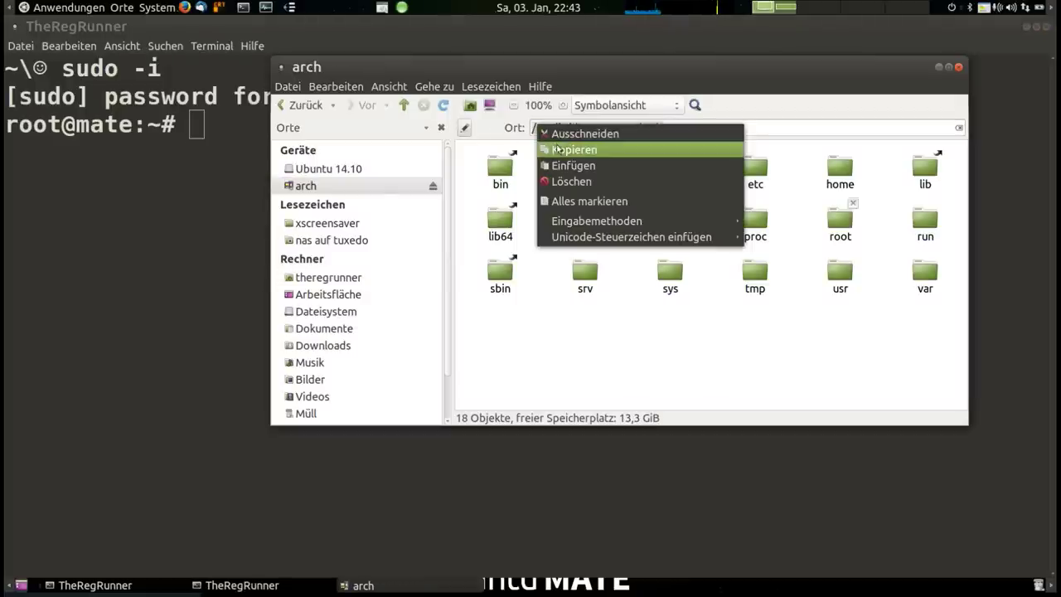
pyautogui.click(557, 149)
pyautogui.click(940, 67)
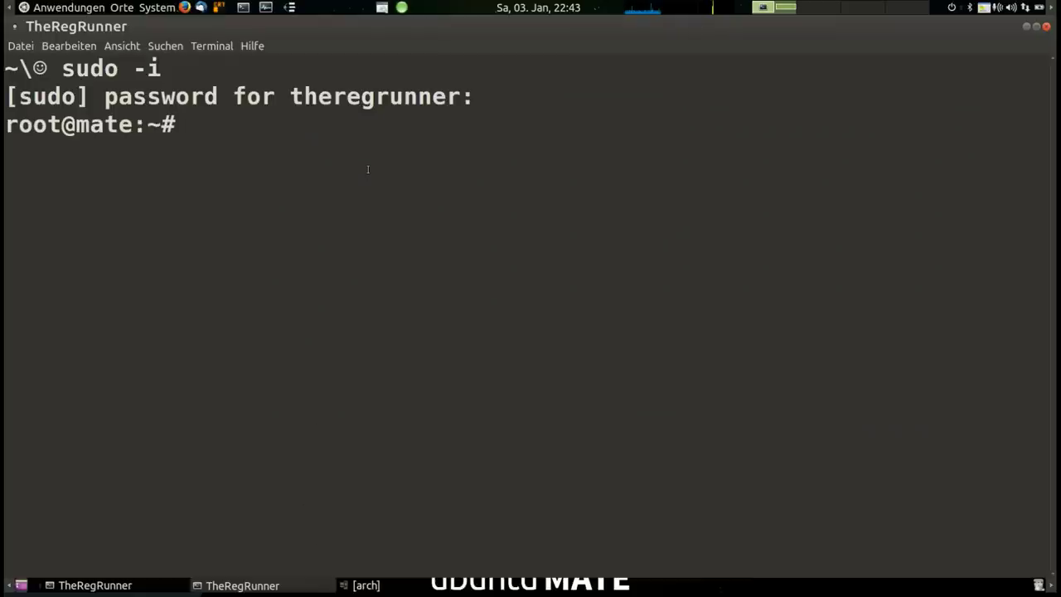
# Step: Change to the copied arch mount path in the root shell with cd and list its contents with ls
pyautogui.write('cd')
pyautogui.rightClick(250, 134)
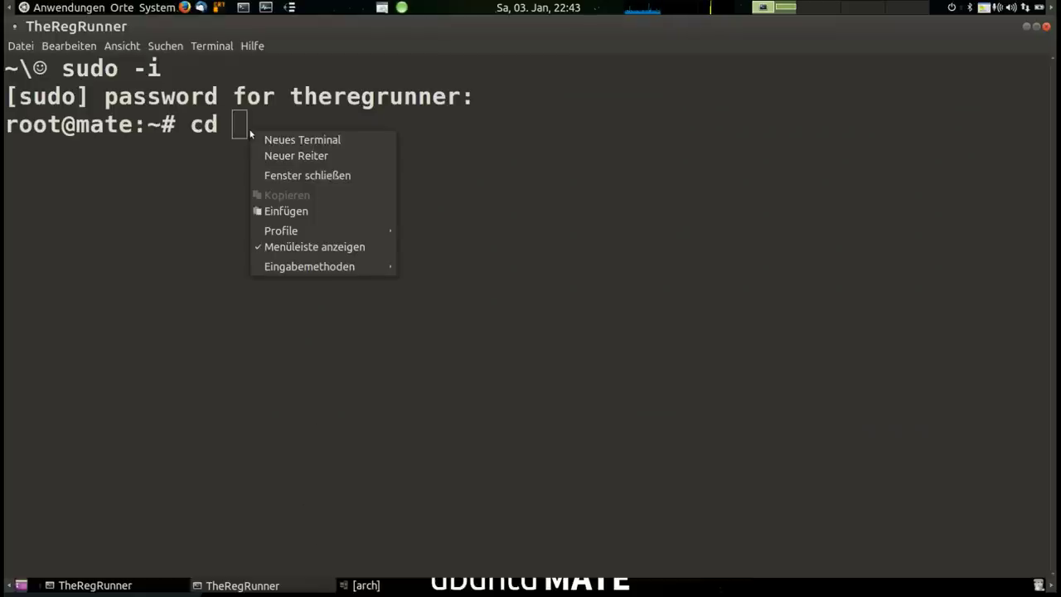
pyautogui.click(281, 211)
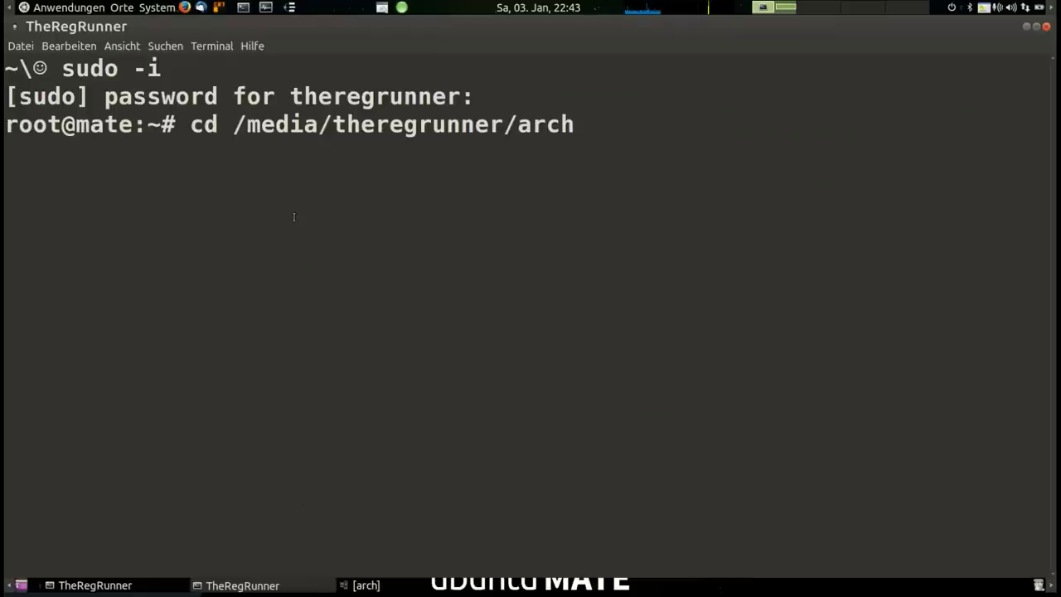
pyautogui.press('Return')
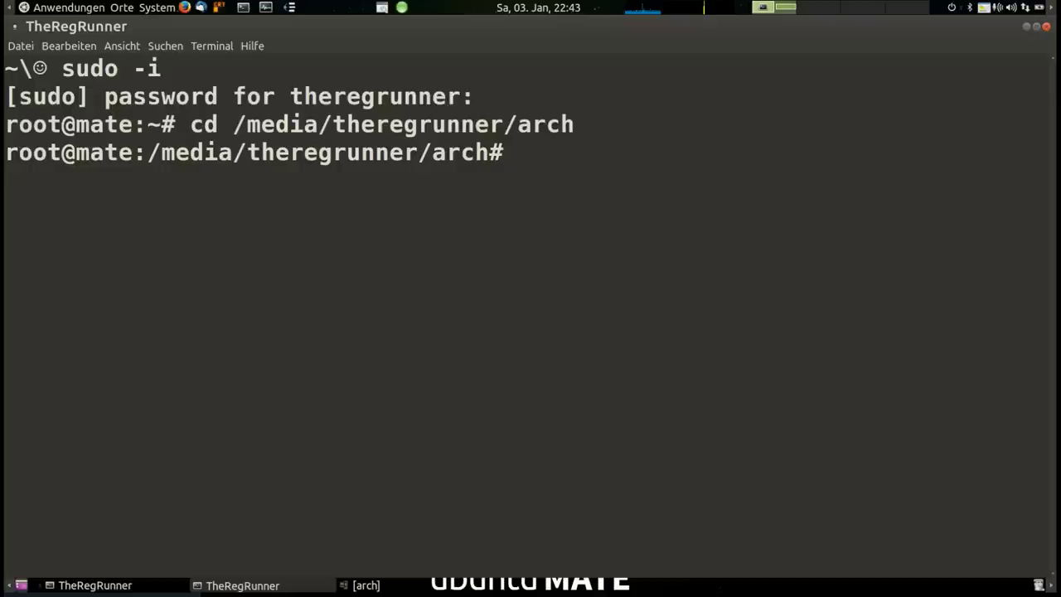
pyautogui.write('ls')
pyautogui.press('Return')
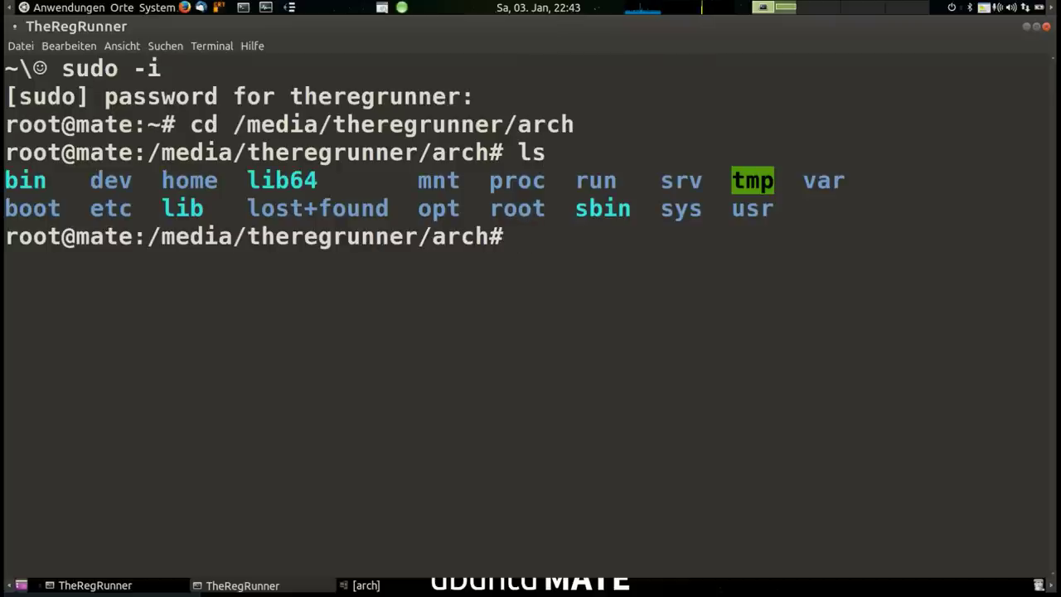
# Step: Change into boot and its syslinux subdirectory on the arch drive, and list the files there
pyautogui.write('cd boot')
pyautogui.press('Return')
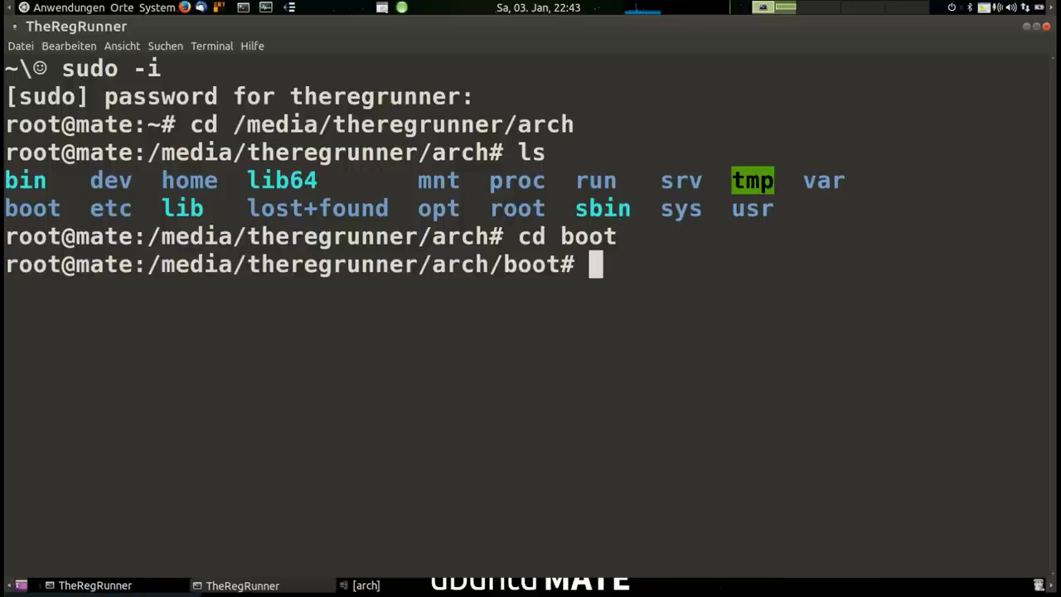
pyautogui.write('cd')
pyautogui.write('sys')
pyautogui.press('Tab')
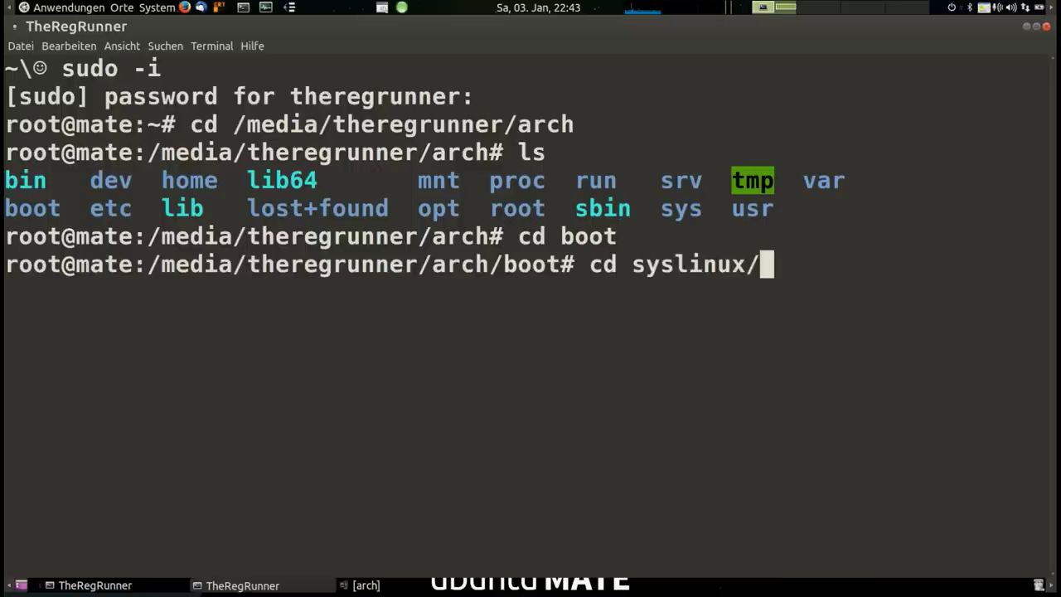
pyautogui.press('Return')
pyautogui.write('ls')
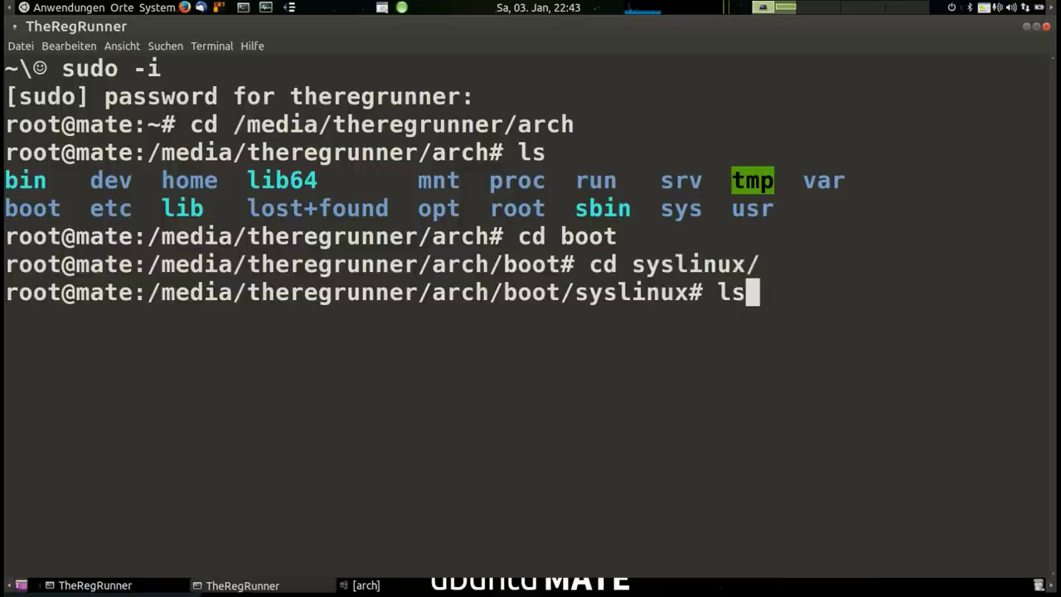
pyautogui.press('Return')
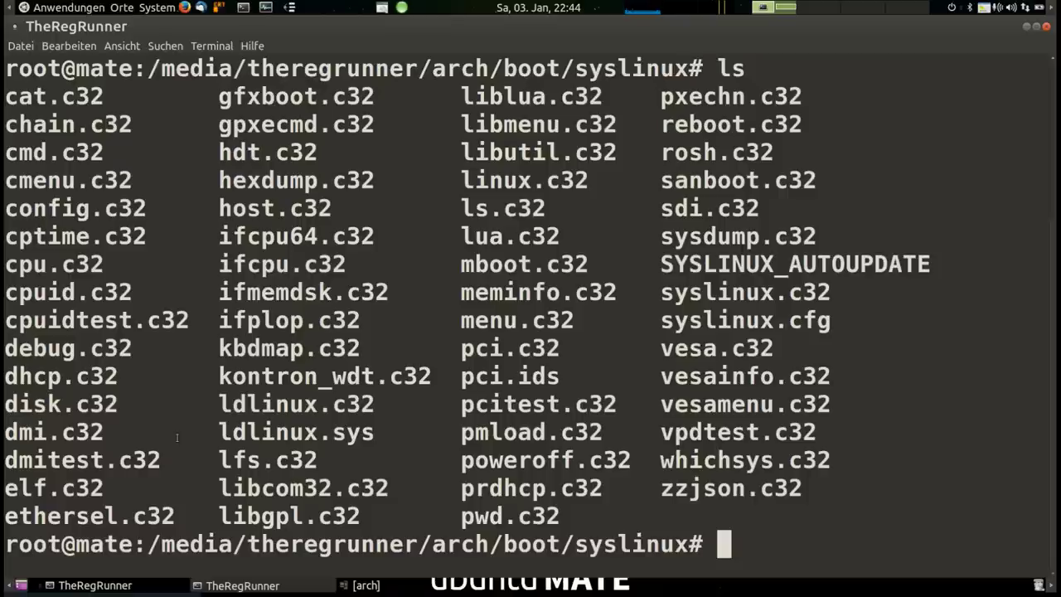
# Step: Locate syslinux.cfg in the directory listing and open it in nano
pyautogui.moveTo(831, 322); pyautogui.dragTo(659, 323)
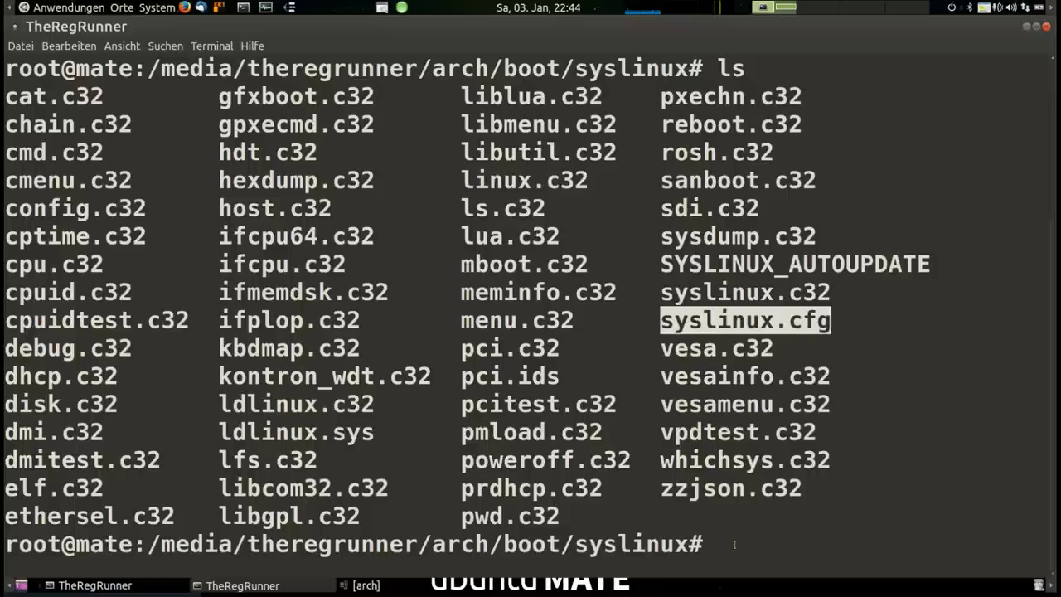
pyautogui.click(767, 552)
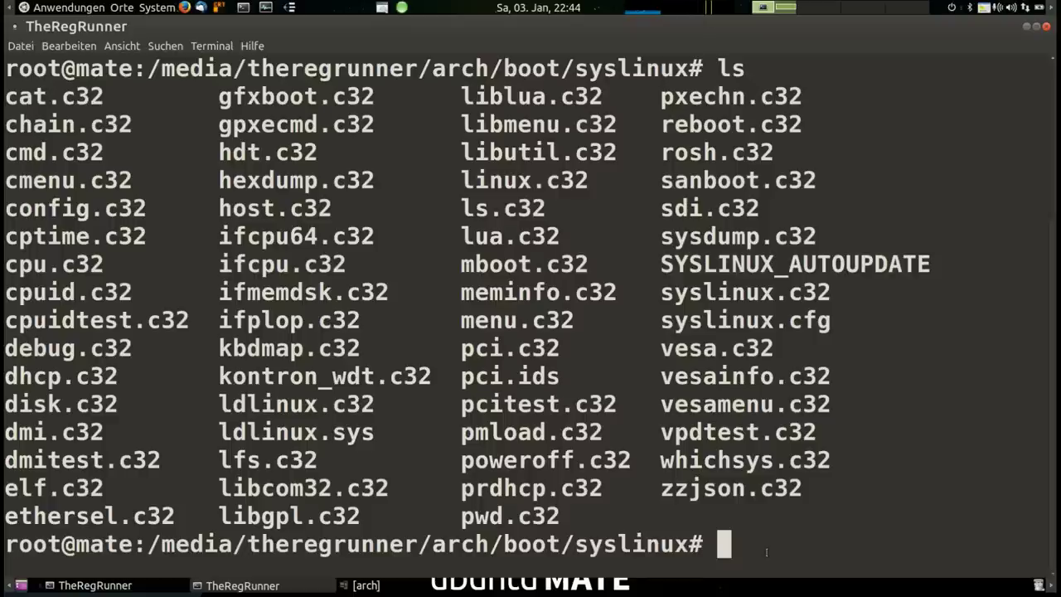
pyautogui.write('nano ')
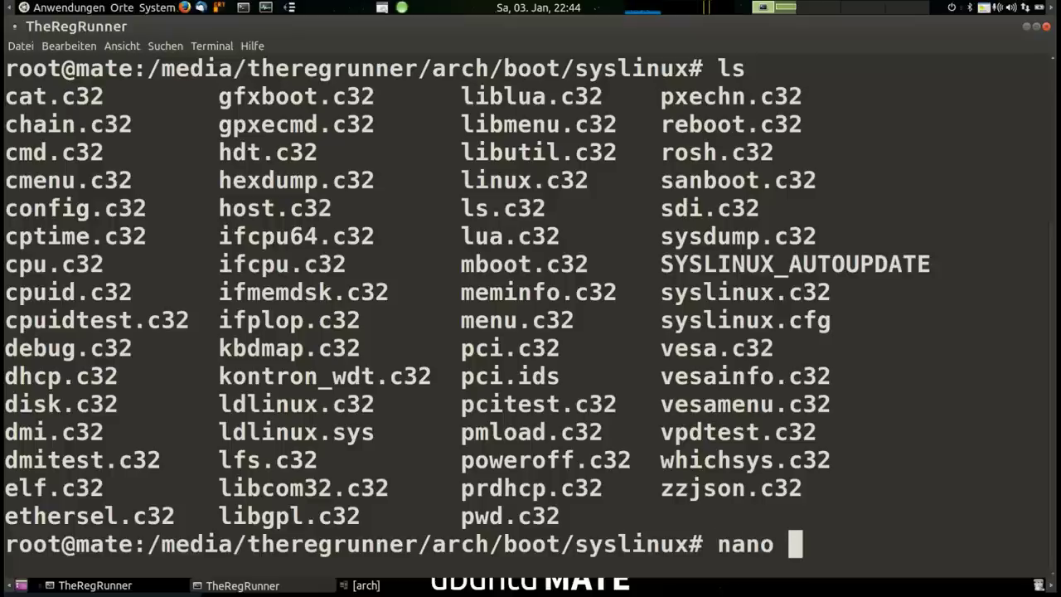
pyautogui.write('sysli')
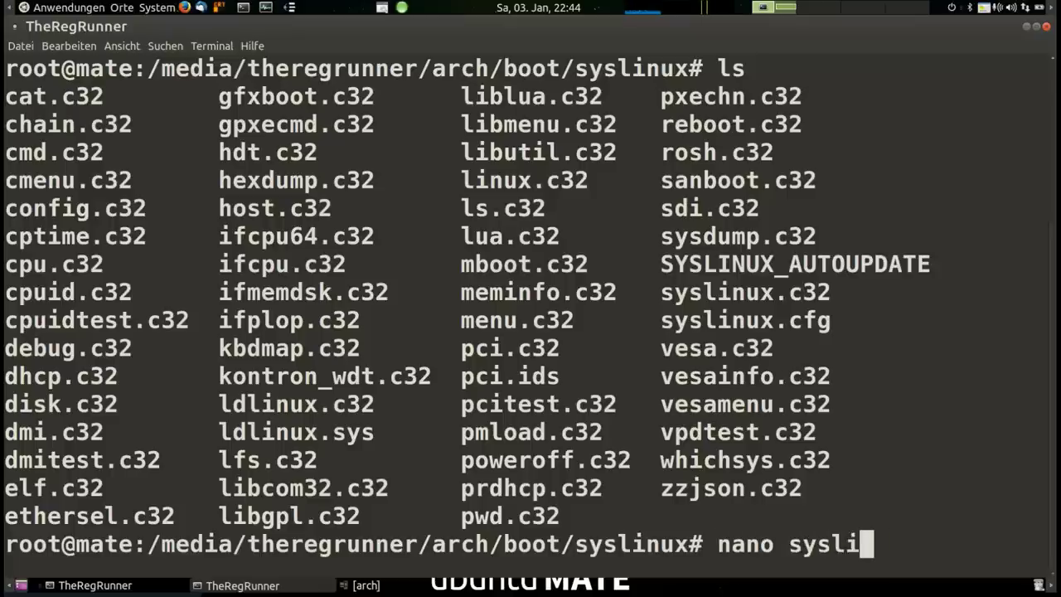
pyautogui.write('nux.cfg')
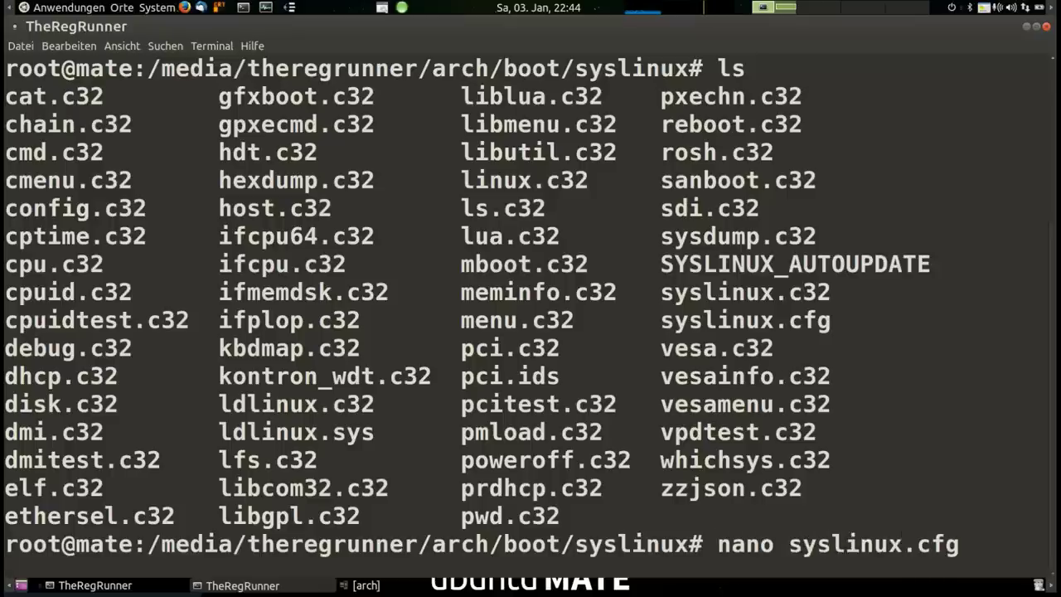
pyautogui.press('Return')
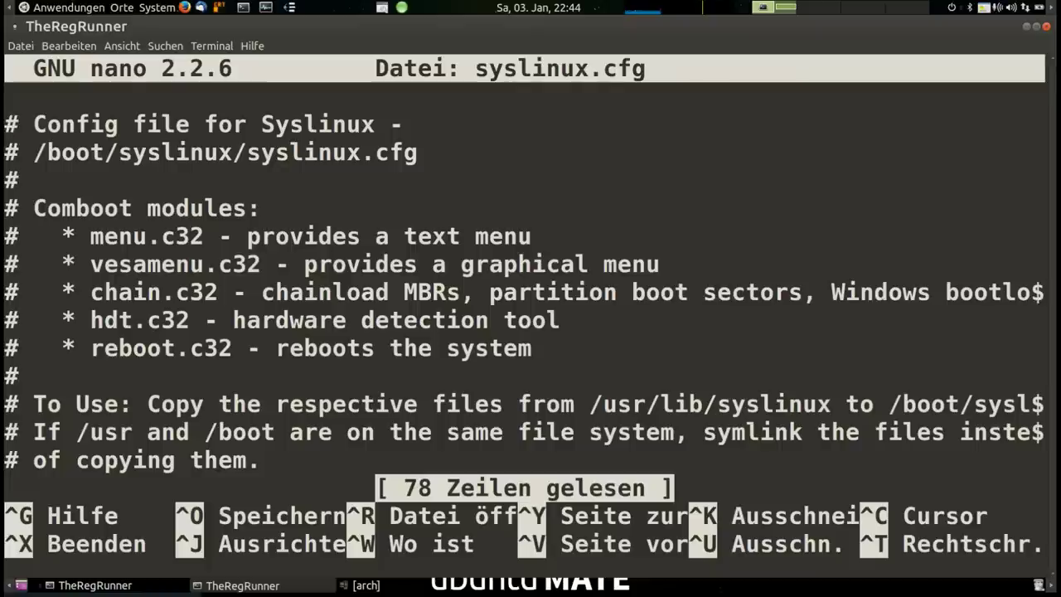
# Step: Set the root device in the APPEND line of the arch boot entry to /dev/sdb1
pyautogui.press('Down')
pyautogui.press('Down')
pyautogui.press('Down')
pyautogui.press('Down')
pyautogui.press('Down')
pyautogui.press('Down')
pyautogui.press('Down')
pyautogui.press('Down')
pyautogui.press('Down')
pyautogui.press('Down')
pyautogui.press('Down')
pyautogui.press('Down')
pyautogui.press('Down')
pyautogui.press('Down')
pyautogui.press('Down')
pyautogui.press('Down')
pyautogui.press('Down')
pyautogui.press('Down')
pyautogui.press('Down')
pyautogui.press('Down')
pyautogui.press('Down')
pyautogui.press('Down')
pyautogui.press('Down')
pyautogui.press('Down')
pyautogui.press('Down')
pyautogui.press('Down')
pyautogui.press('Down')
pyautogui.press('Down')
pyautogui.press('Down')
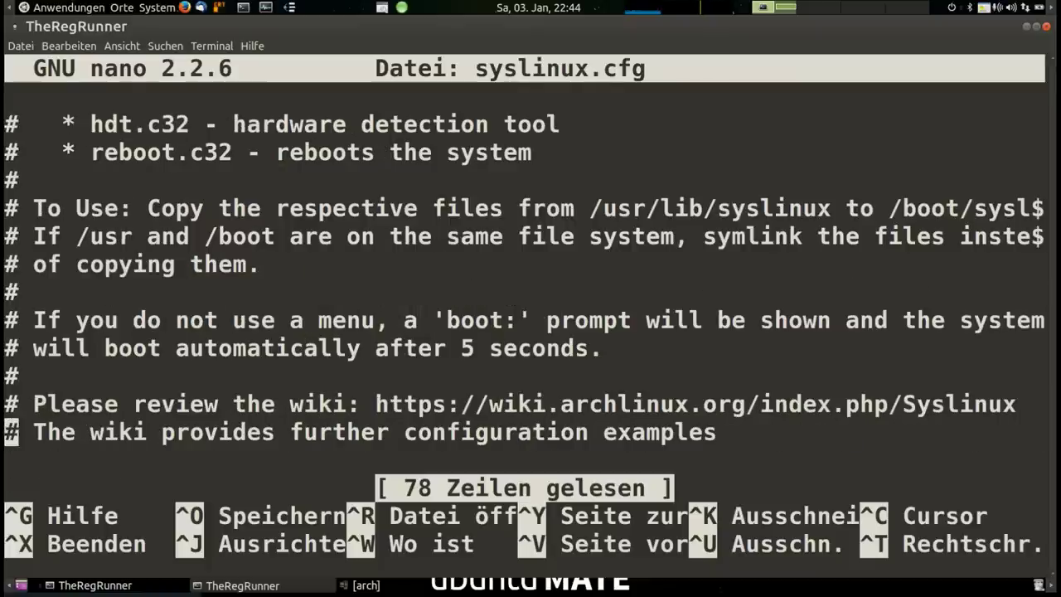
pyautogui.press('Down')
pyautogui.press('Down')
pyautogui.press('Down')
pyautogui.press('Down')
pyautogui.press('Down')
pyautogui.press('Down')
pyautogui.press('Down')
pyautogui.press('Down')
pyautogui.press('Down')
pyautogui.press('Down')
pyautogui.press('Down')
pyautogui.press('Down')
pyautogui.press('Down')
pyautogui.press('Down')
pyautogui.press('Down')
pyautogui.press('Down')
pyautogui.press('Down')
pyautogui.press('Down')
pyautogui.press('Down')
pyautogui.press('Down')
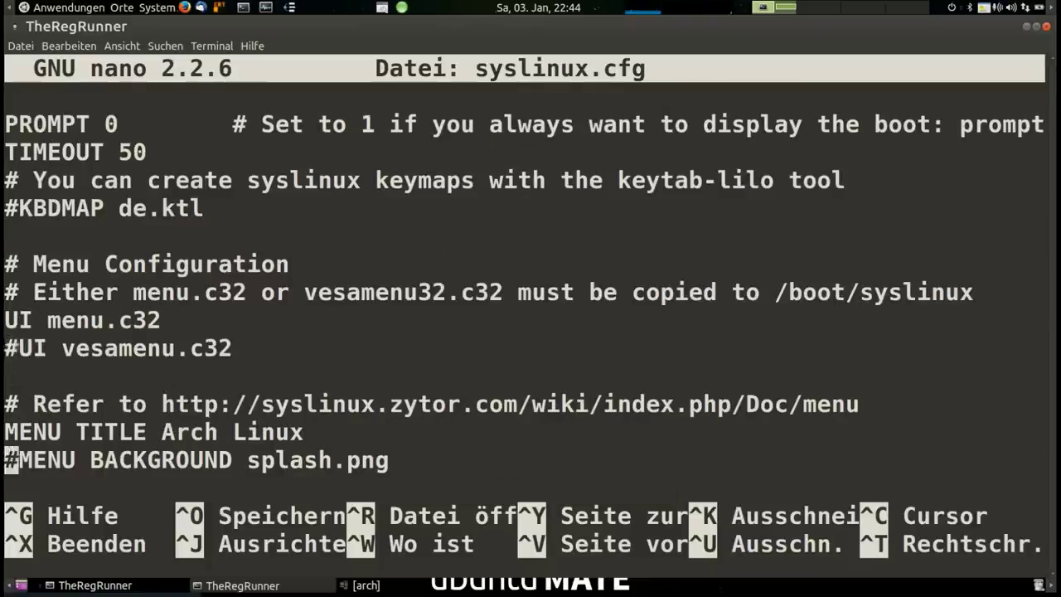
pyautogui.press('Down')
pyautogui.press('Down')
pyautogui.press('Down')
pyautogui.press('Down')
pyautogui.press('Down')
pyautogui.press('Up')
pyautogui.press('Up')
pyautogui.press('Up')
pyautogui.press('Up')
pyautogui.press('Right')
pyautogui.press('Right')
pyautogui.press('Right')
pyautogui.press('Right')
pyautogui.press('Right')
pyautogui.press('Right')
pyautogui.press('Right')
pyautogui.press('Right')
pyautogui.press('Right')
pyautogui.press('Right')
pyautogui.press('Right')
pyautogui.press('Right')
pyautogui.press('Right')
pyautogui.press('Right')
pyautogui.press('Right')
pyautogui.press('Right')
pyautogui.press('Right')
pyautogui.press('Right')
pyautogui.press('Right')
pyautogui.press('Right')
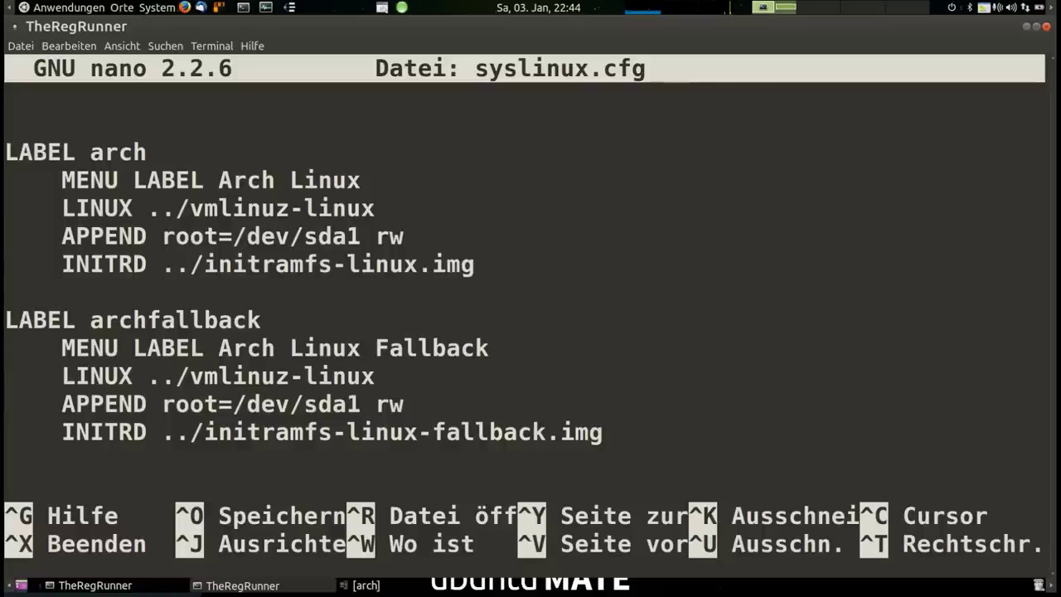
pyautogui.press('Right')
pyautogui.press('Right')
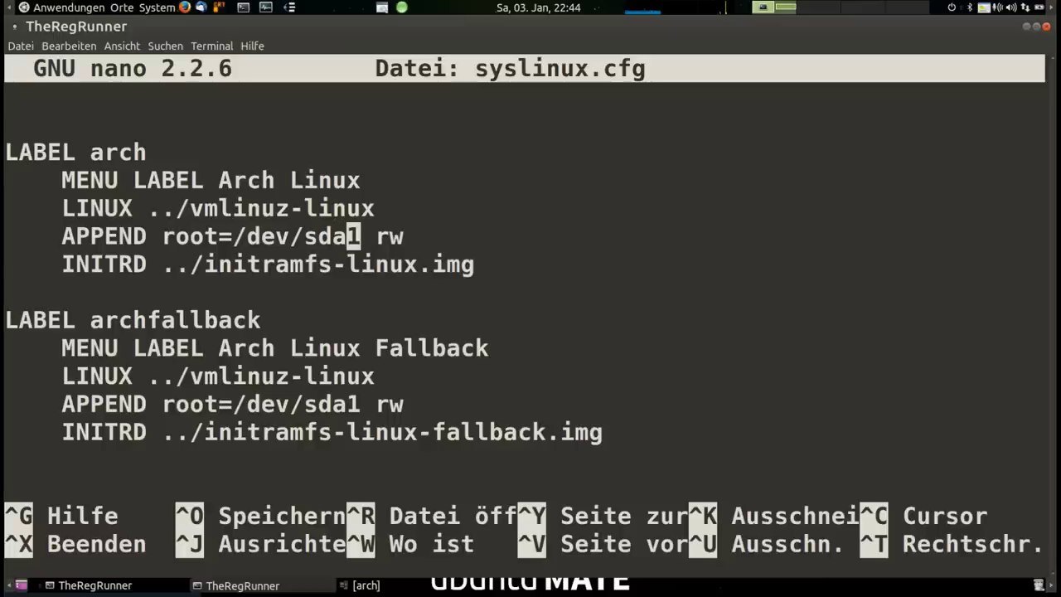
pyautogui.press('BackSpace')
pyautogui.write('b')
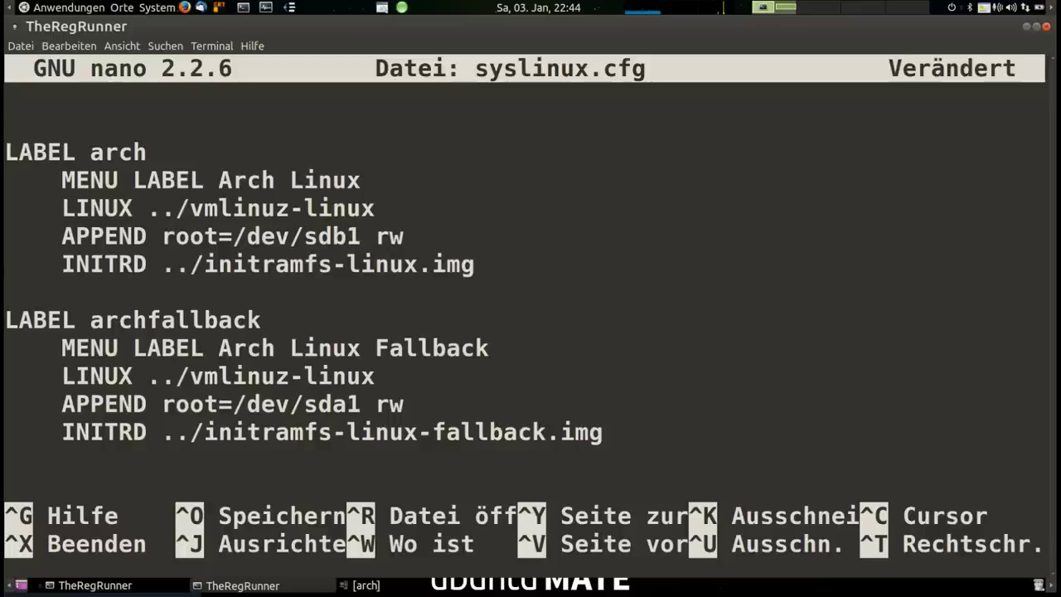
# Step: Set the root device in the APPEND line of the archfallback boot entry to /dev/sdb1
pyautogui.press('Down')
pyautogui.press('Down')
pyautogui.press('Down')
pyautogui.press('Down')
pyautogui.press('Down')
pyautogui.press('Down')
pyautogui.press('BackSpace')
pyautogui.write('b')
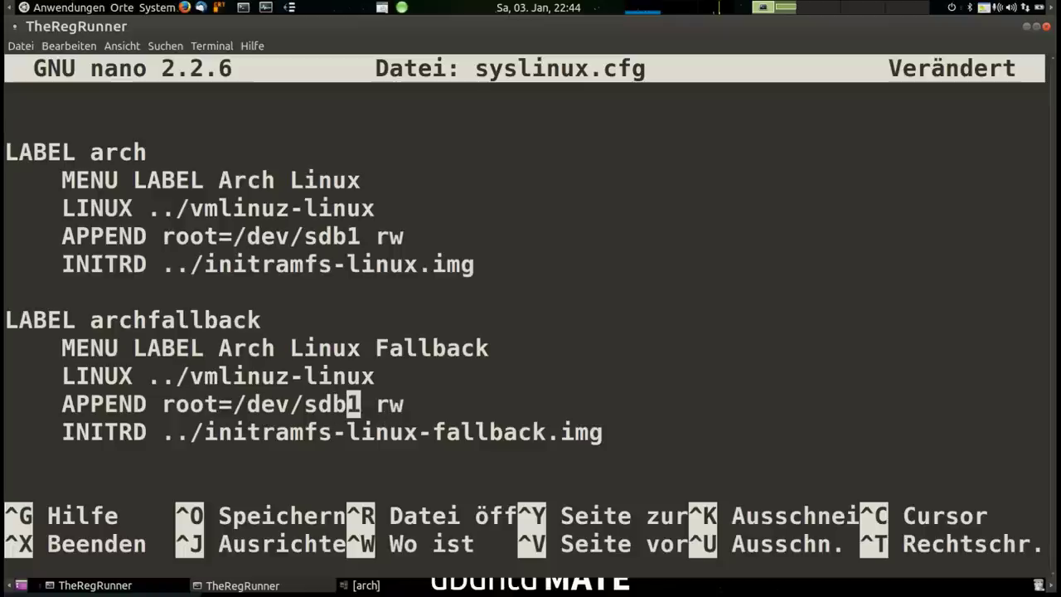
# Step: Check the edited boot entries, save syslinux.cfg under the same name, and close nano along with its root terminal
pyautogui.press('Down')
pyautogui.press('Down')
pyautogui.press('Down')
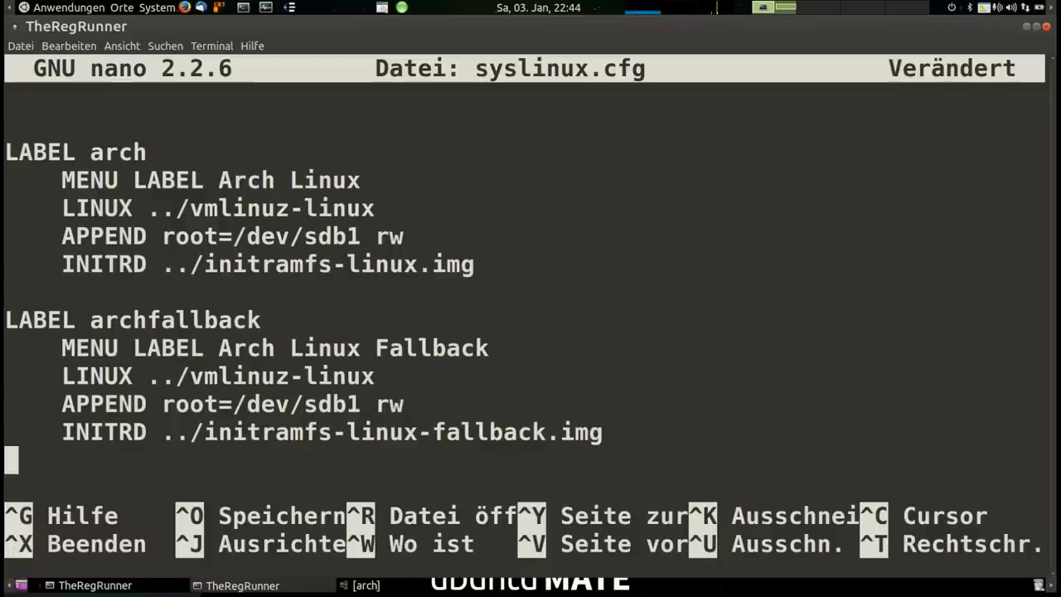
pyautogui.press('Up')
pyautogui.press('Up')
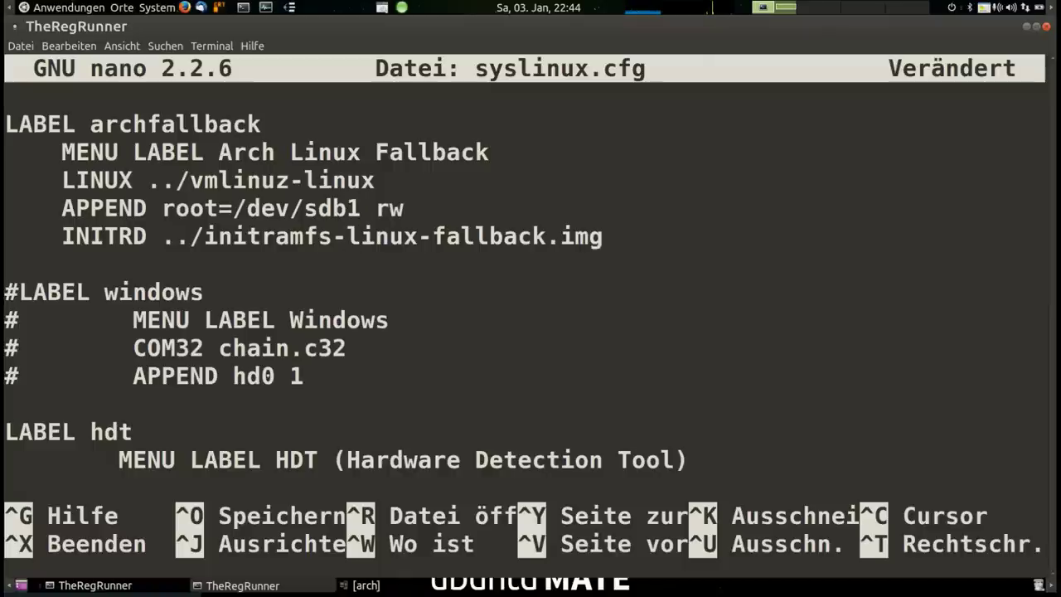
pyautogui.hotkey('ctrl', 'o')
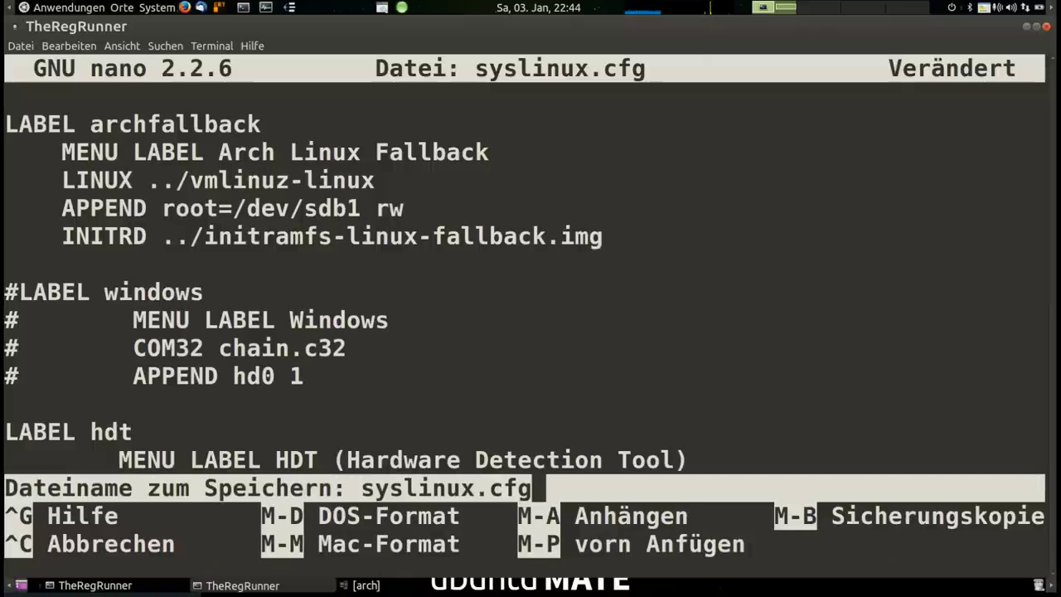
pyautogui.press('Return')
pyautogui.hotkey('ctrl', 'x')
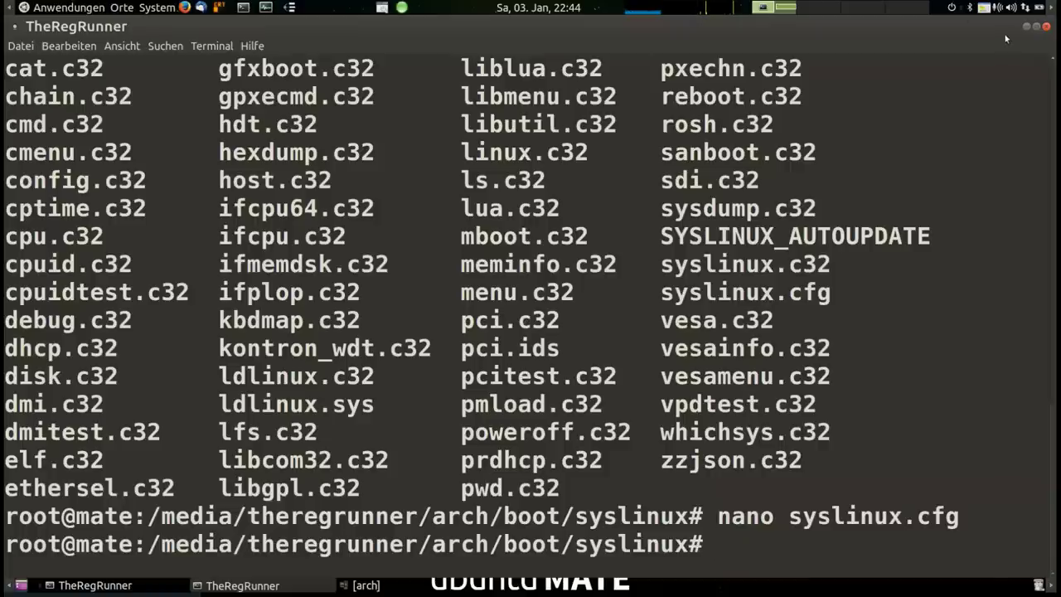
pyautogui.click(1046, 26)
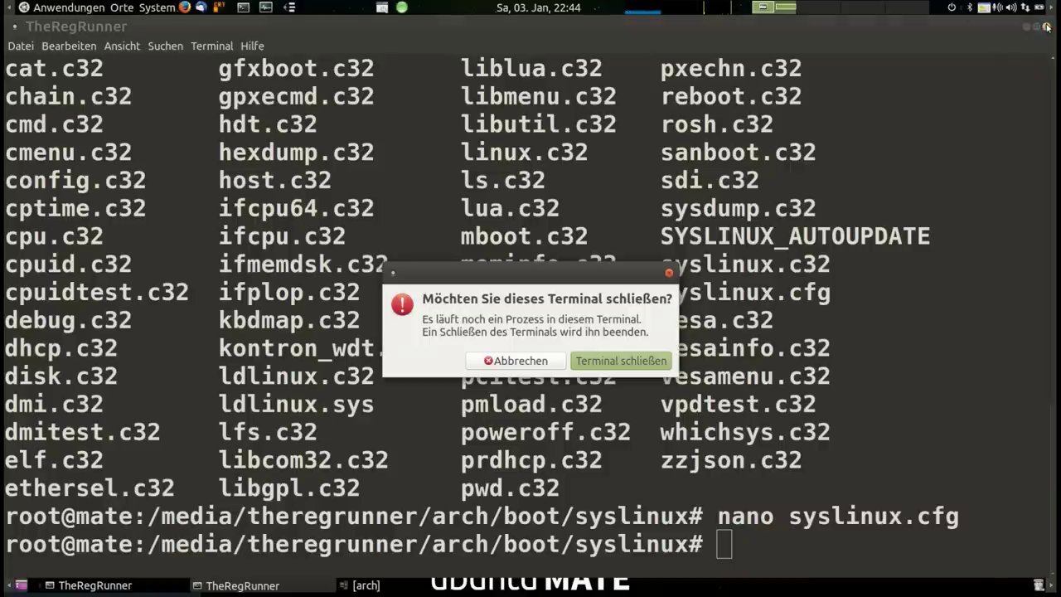
pyautogui.click(583, 361)
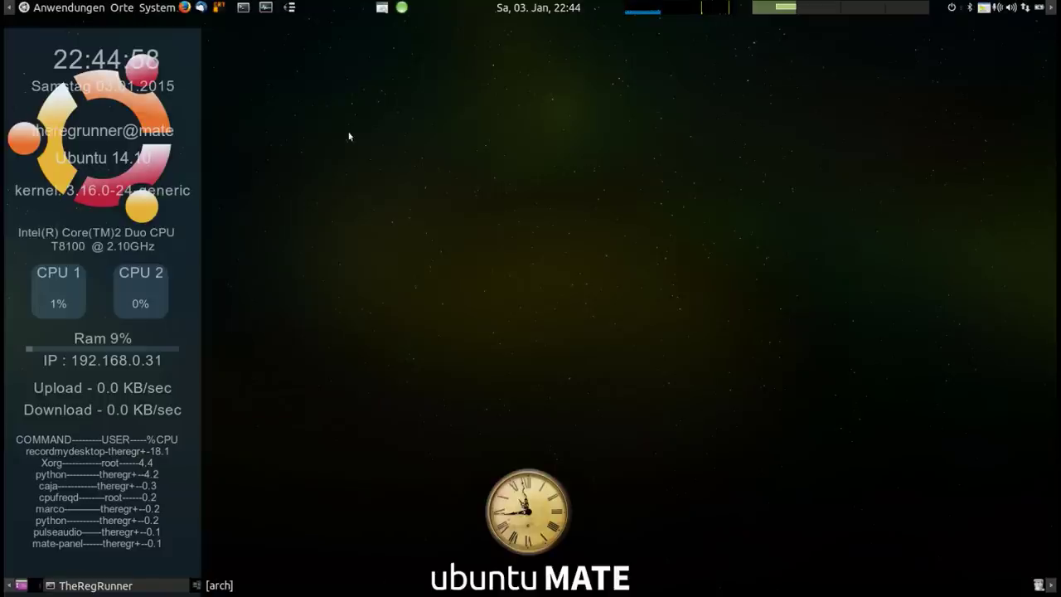
# Step: Launch GParted and authenticate with the account password
pyautogui.click(147, 8)
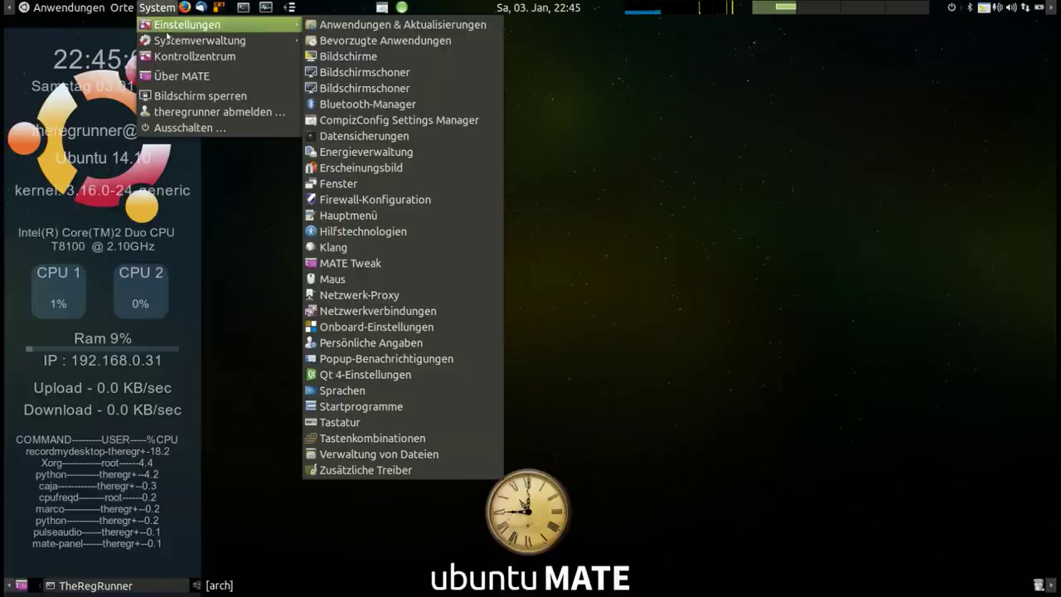
pyautogui.moveTo(185, 43)
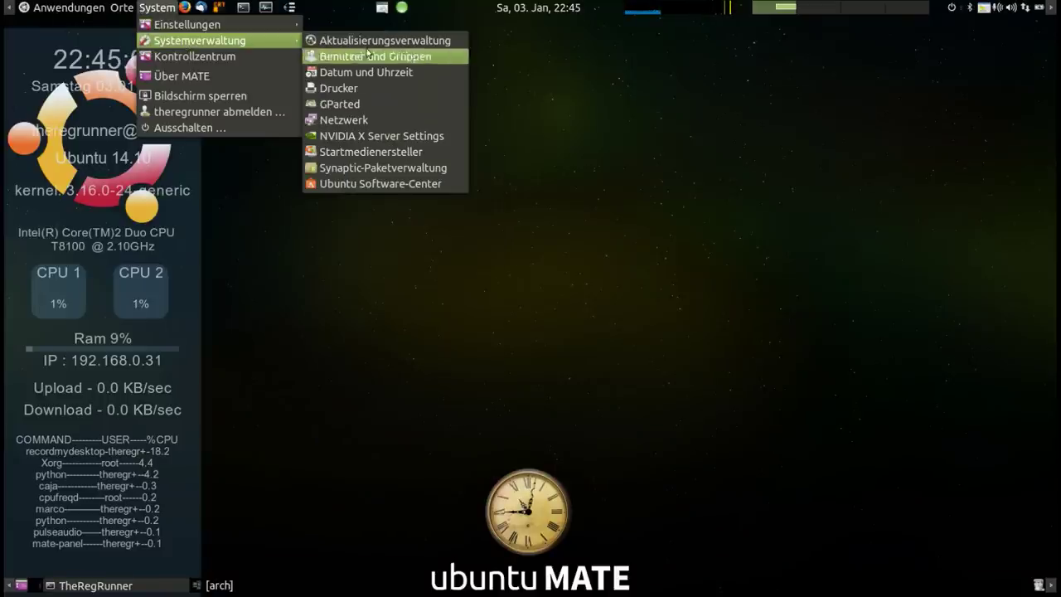
pyautogui.click(405, 101)
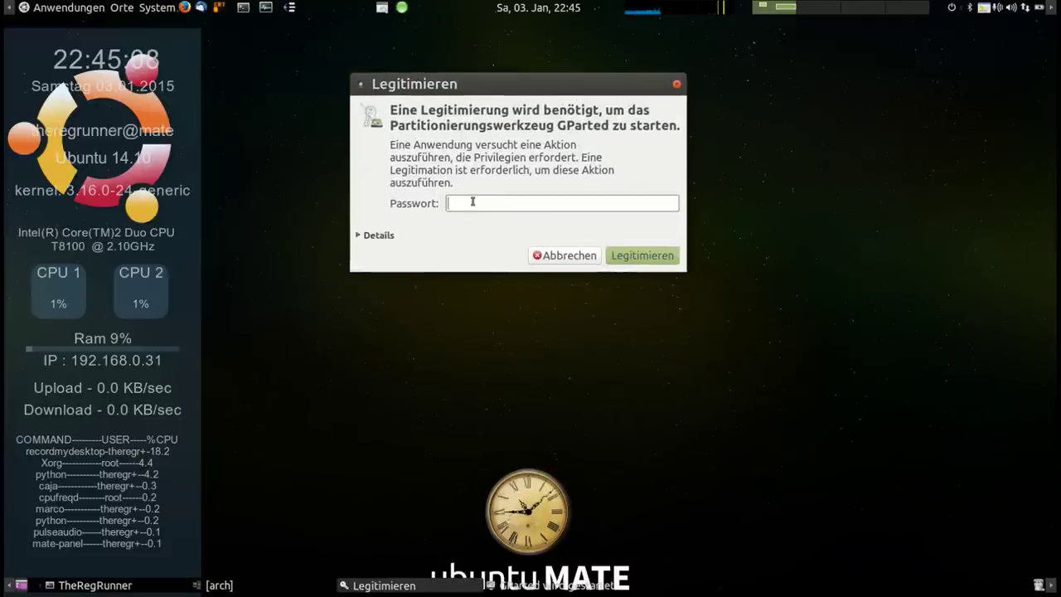
pyautogui.write('••')
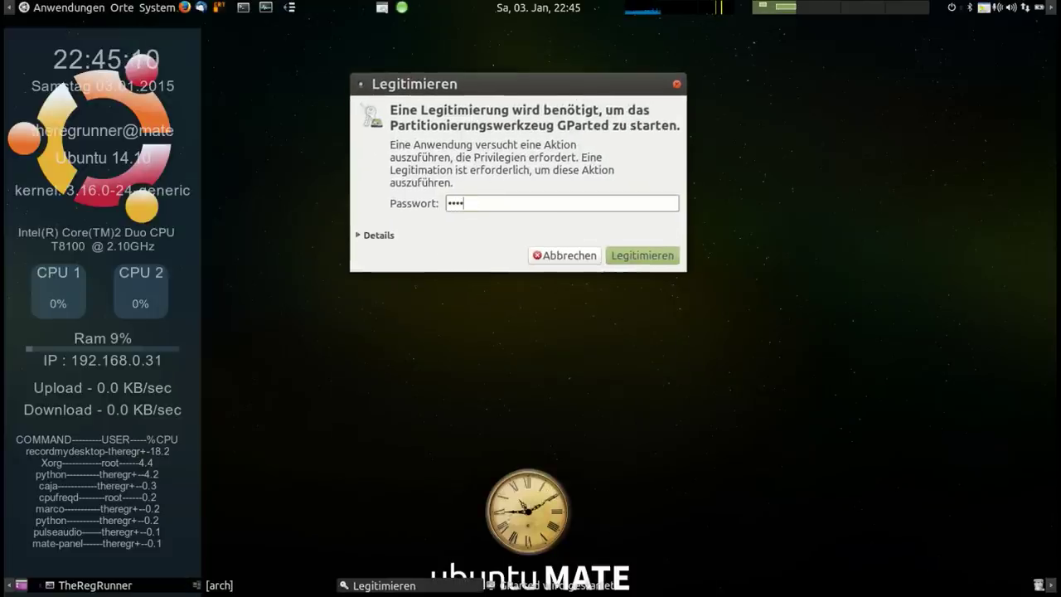
pyautogui.write('••')
pyautogui.press('Return')
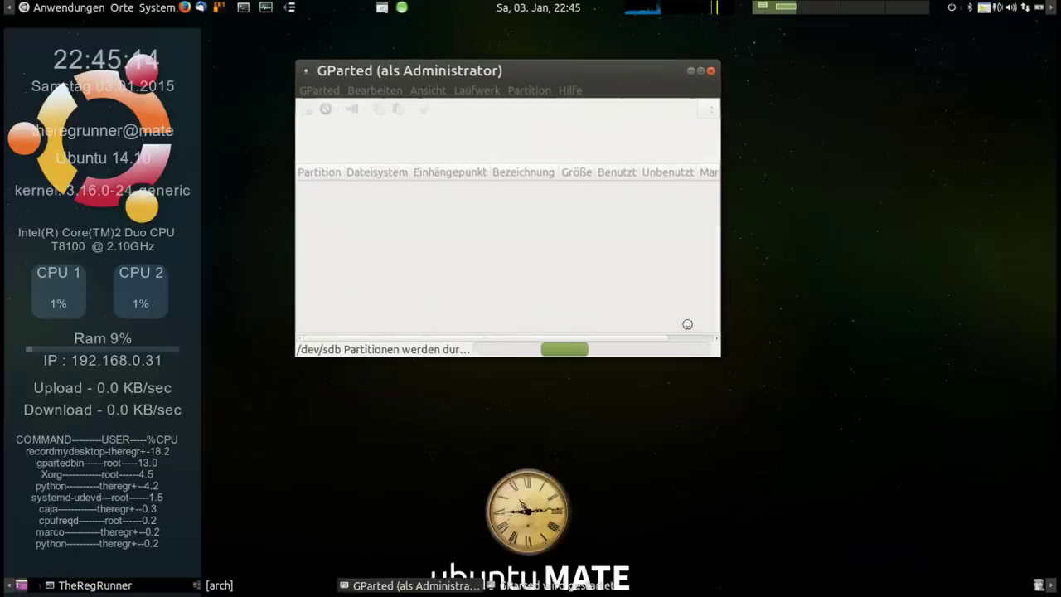
# Step: Display the partitions of /dev/sdb in an enlarged GParted window and select the arch partition /dev/sdb1
pyautogui.moveTo(717, 409); pyautogui.dragTo(917, 376)
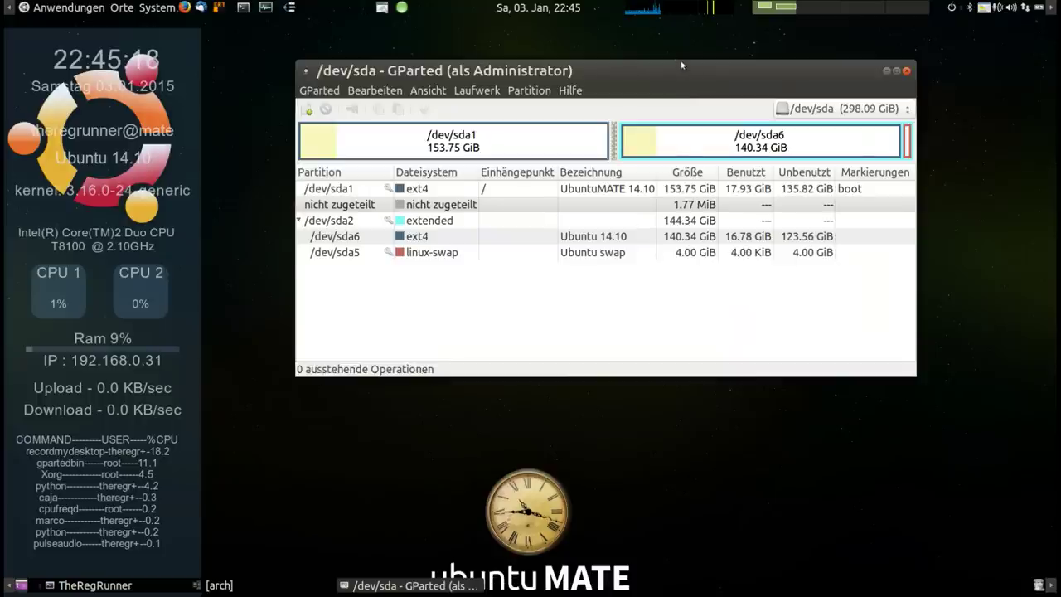
pyautogui.moveTo(685, 69); pyautogui.dragTo(685, 91)
pyautogui.click(804, 132)
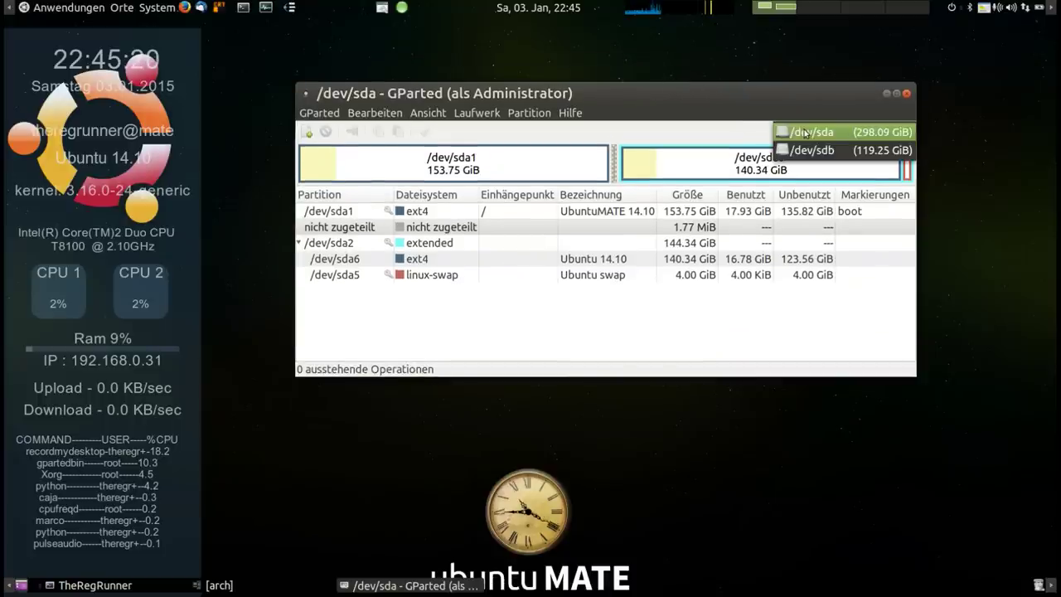
pyautogui.click(813, 151)
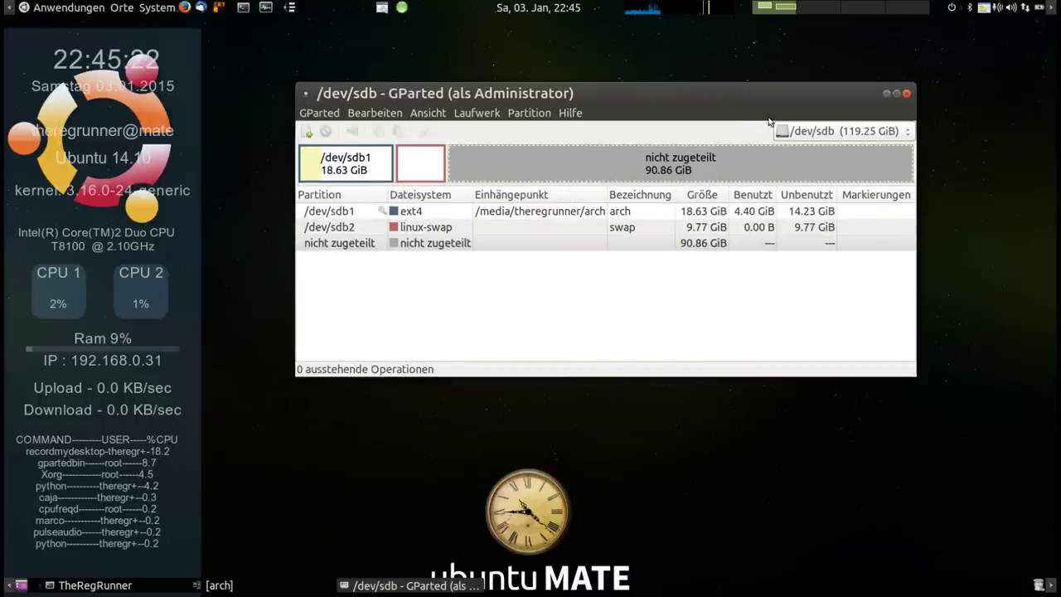
pyautogui.moveTo(748, 89); pyautogui.dragTo(752, 110)
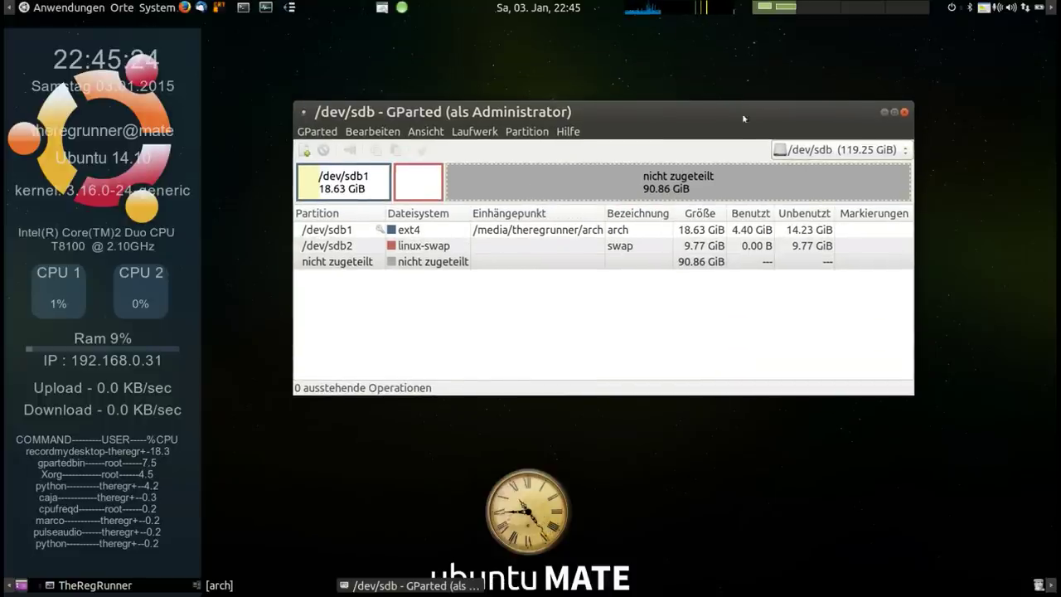
pyautogui.click(355, 190)
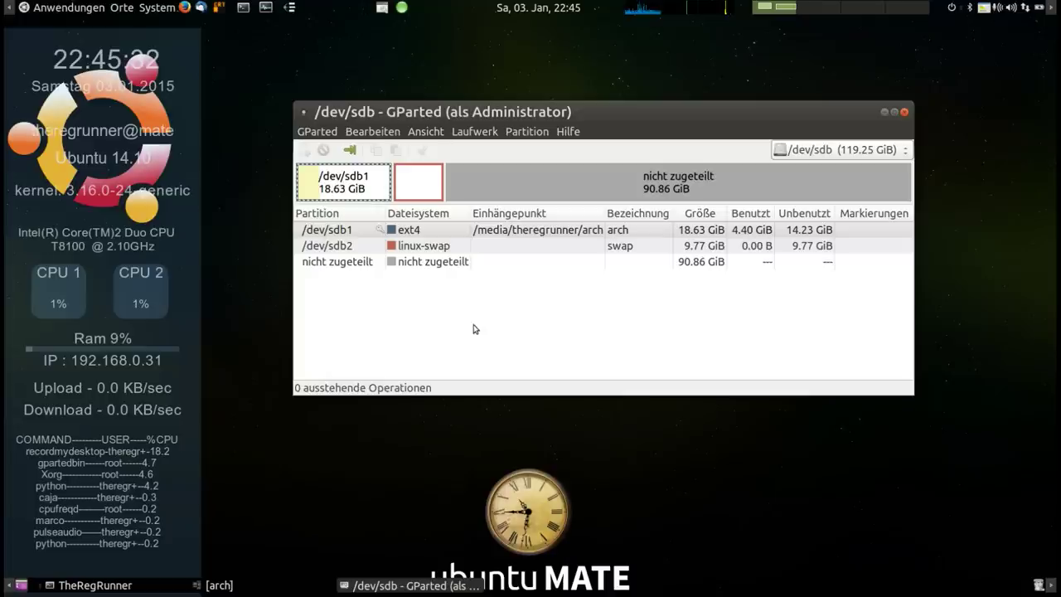
pyautogui.click(363, 230)
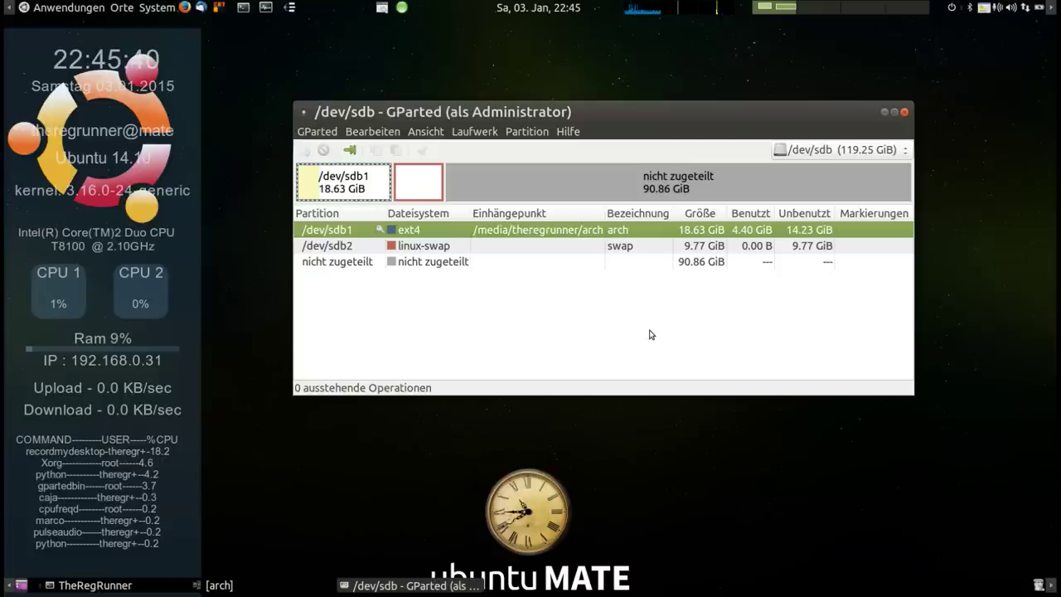
# Step: Queue a new UUID for the swap partition /dev/sdb2, and quit GParted without applying the operation
pyautogui.click(652, 244)
pyautogui.rightClick(651, 247)
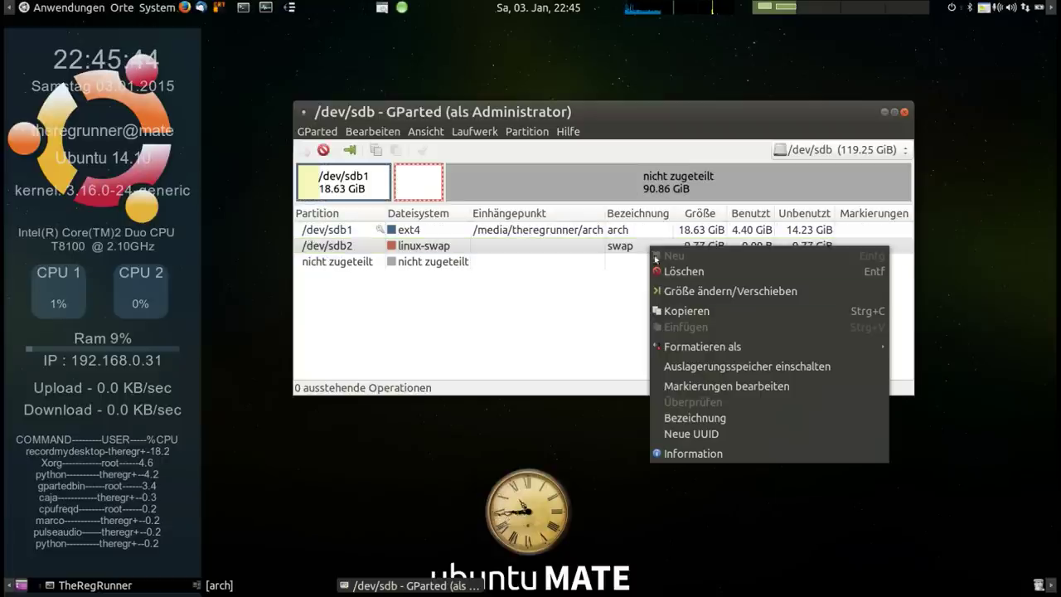
pyautogui.click(711, 436)
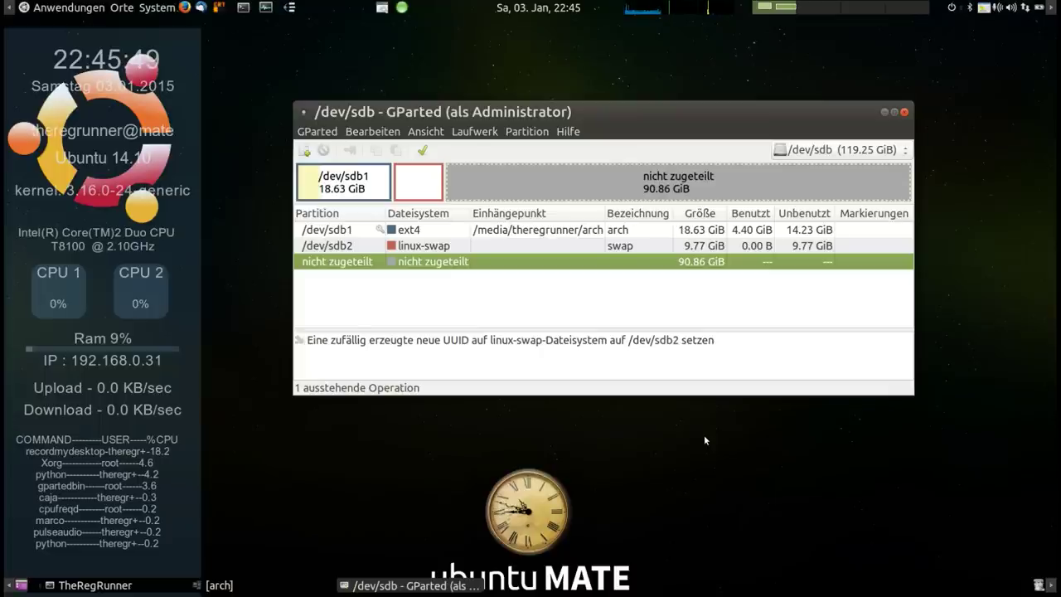
pyautogui.click(904, 112)
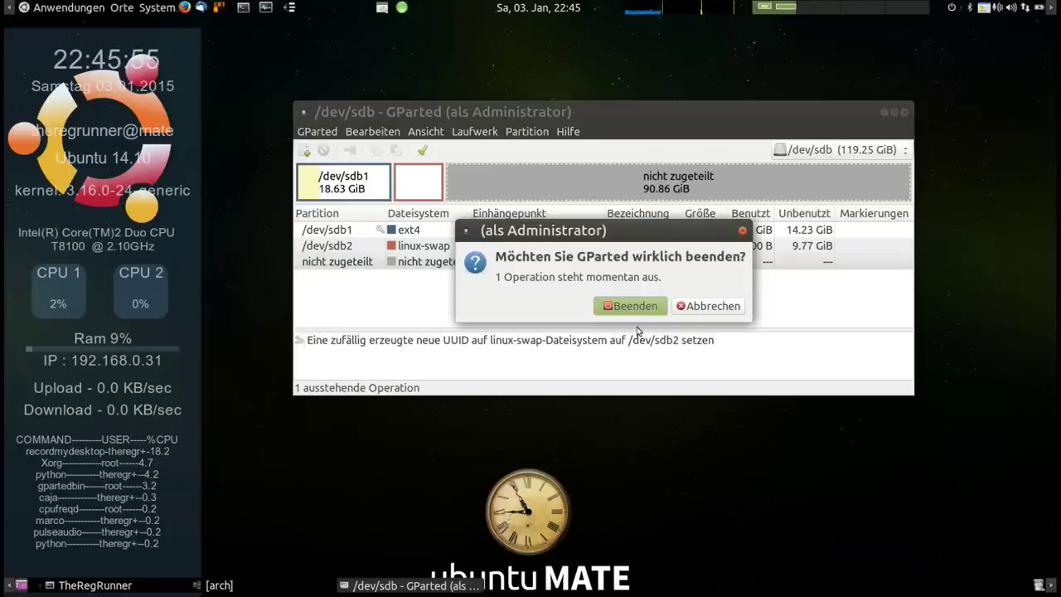
pyautogui.click(638, 306)
# Step: Run sudo update-grub in a new maximized terminal, authenticating with the account password
pyautogui.click(242, 9)
pyautogui.moveTo(433, 180); pyautogui.dragTo(457, 168)
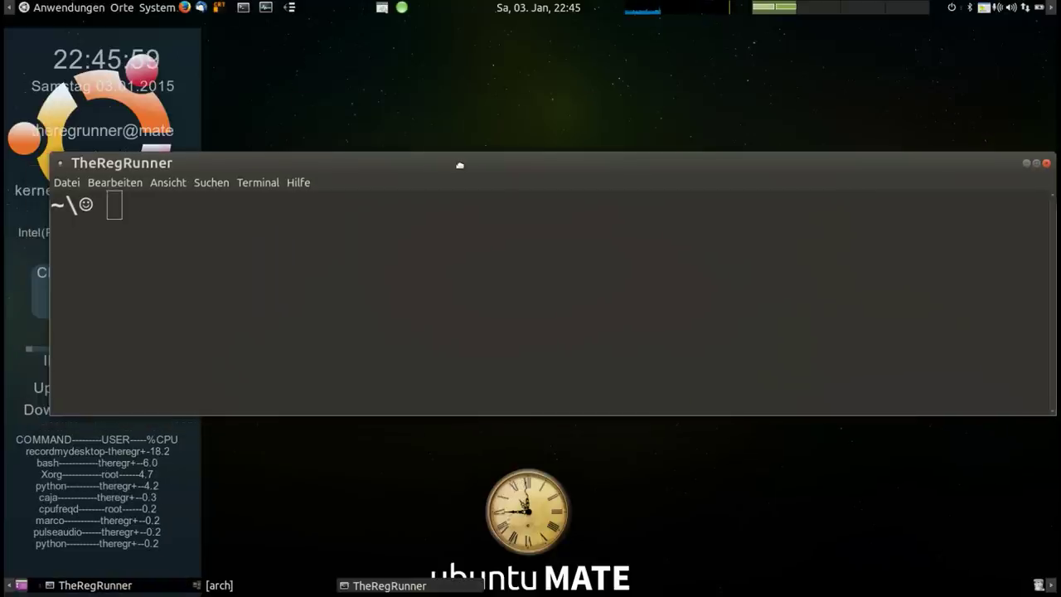
pyautogui.doubleClick(460, 166)
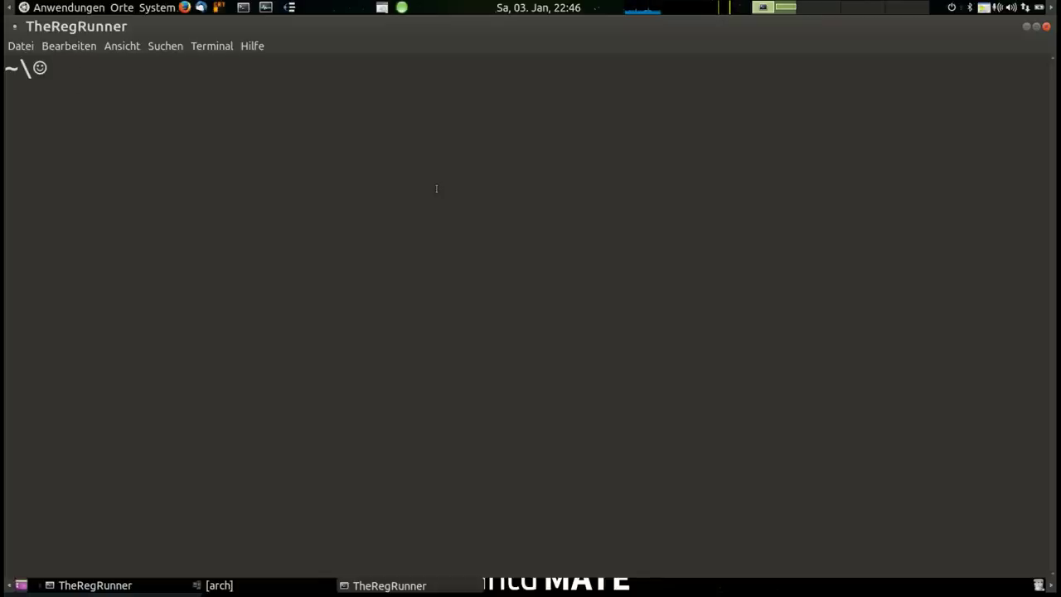
pyautogui.write('sudo ')
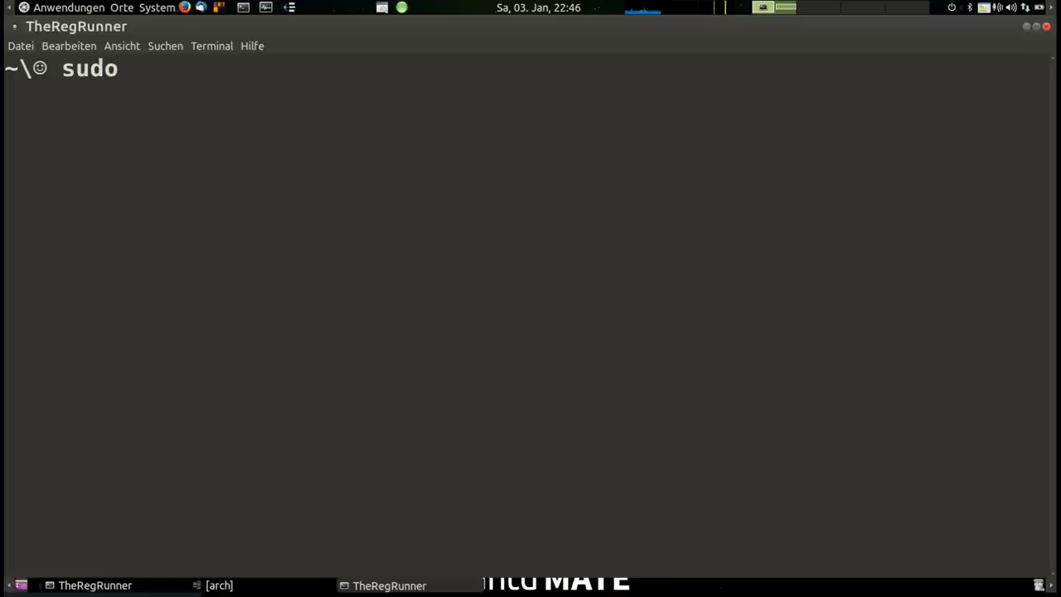
pyautogui.write('u')
pyautogui.write('pdat')
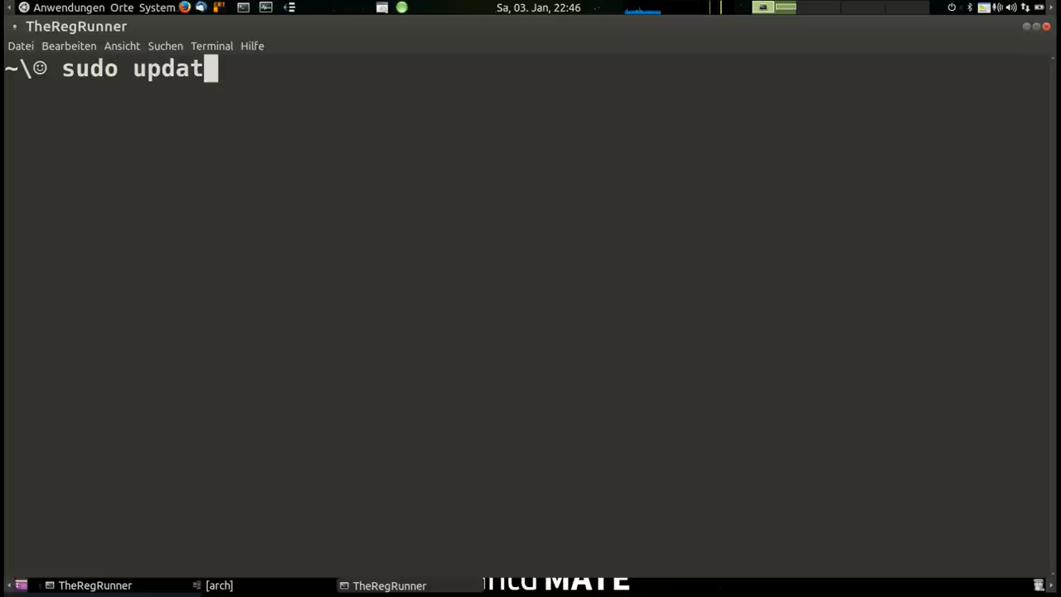
pyautogui.write('e-grub')
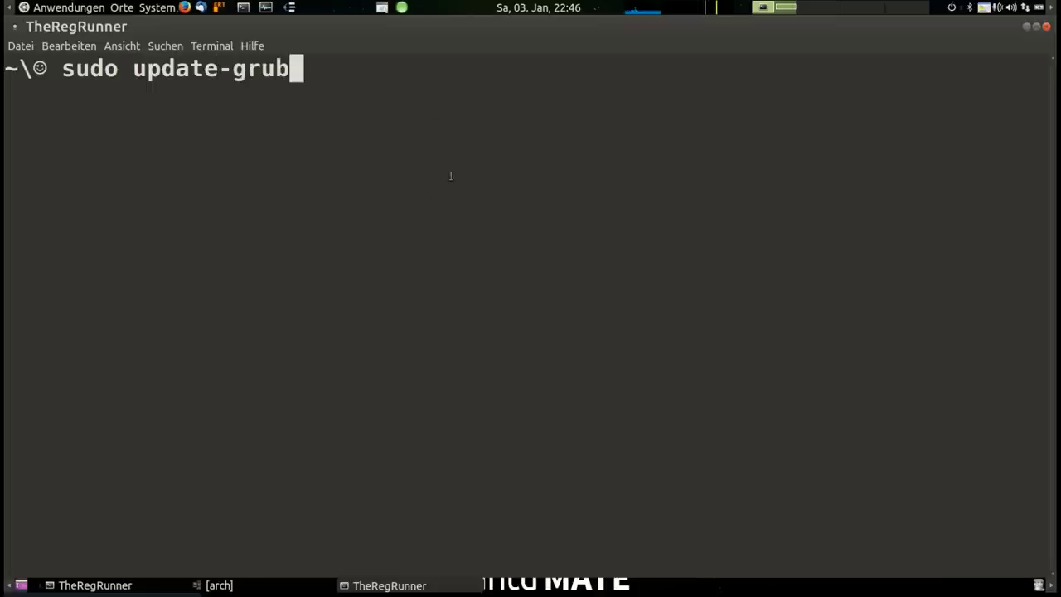
pyautogui.moveTo(309, 68); pyautogui.dragTo(65, 70)
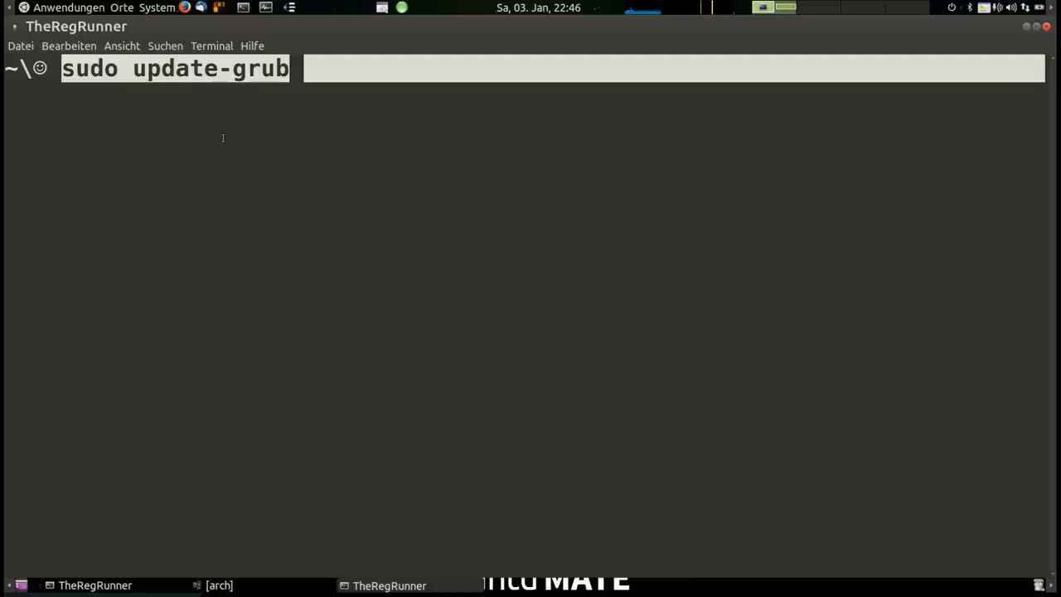
pyautogui.click(316, 70)
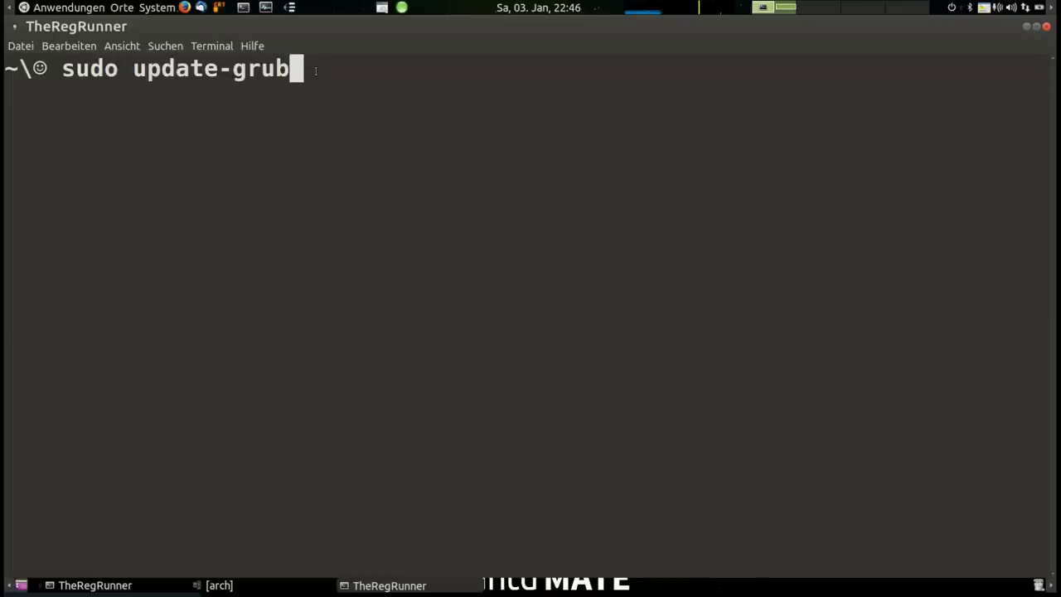
pyautogui.press('Return')
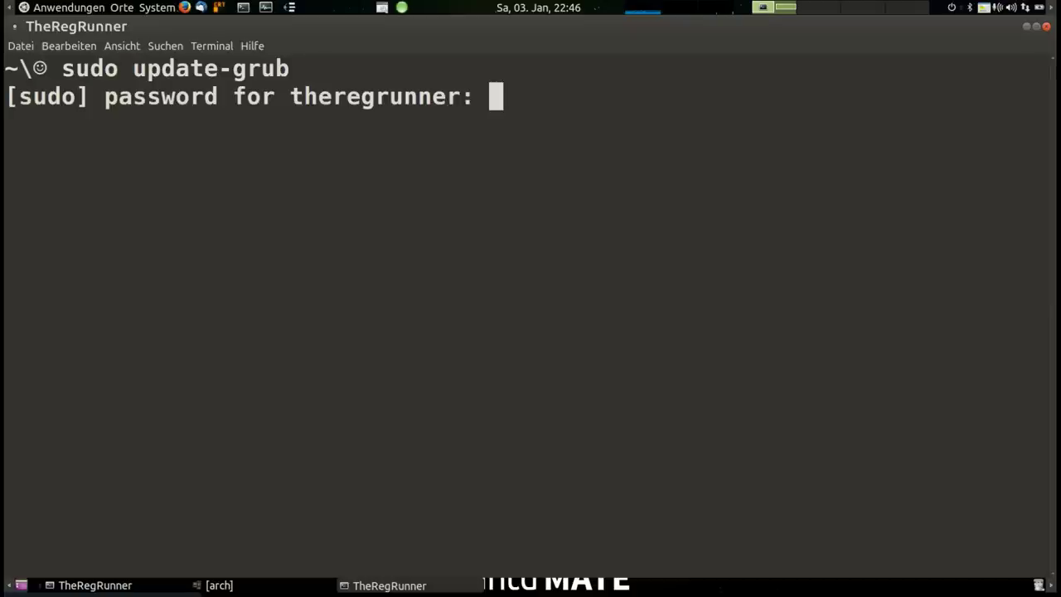
pyautogui.press('Return')
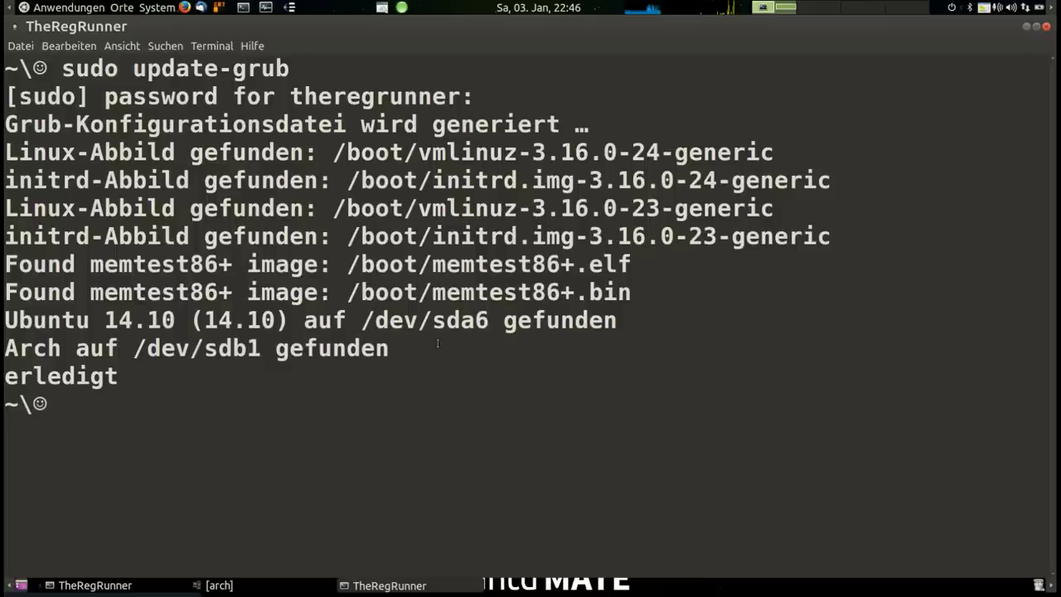
# Step: Check the Arch entry and the final line in the update-grub output, and close the terminal
pyautogui.moveTo(395, 348); pyautogui.dragTo(4, 349)
pyautogui.tripleClick(125, 378)
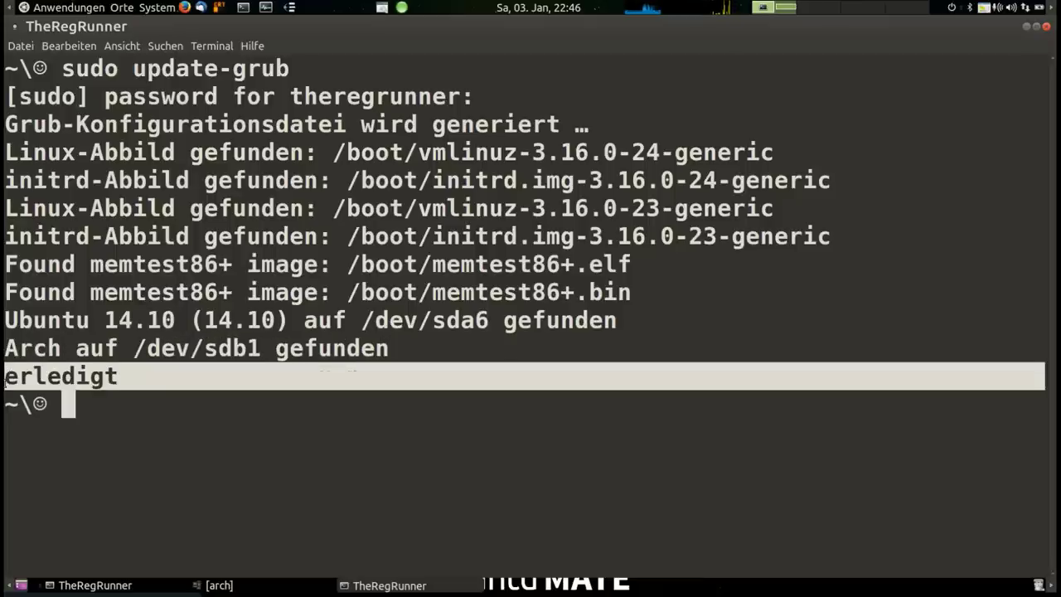
pyautogui.click(68, 407)
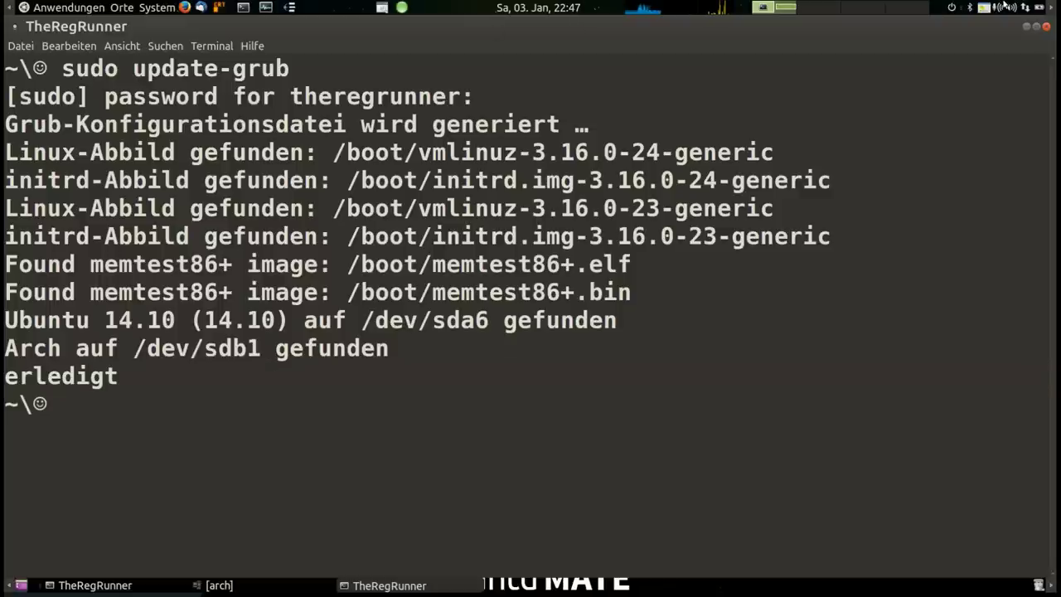
pyautogui.click(1048, 29)
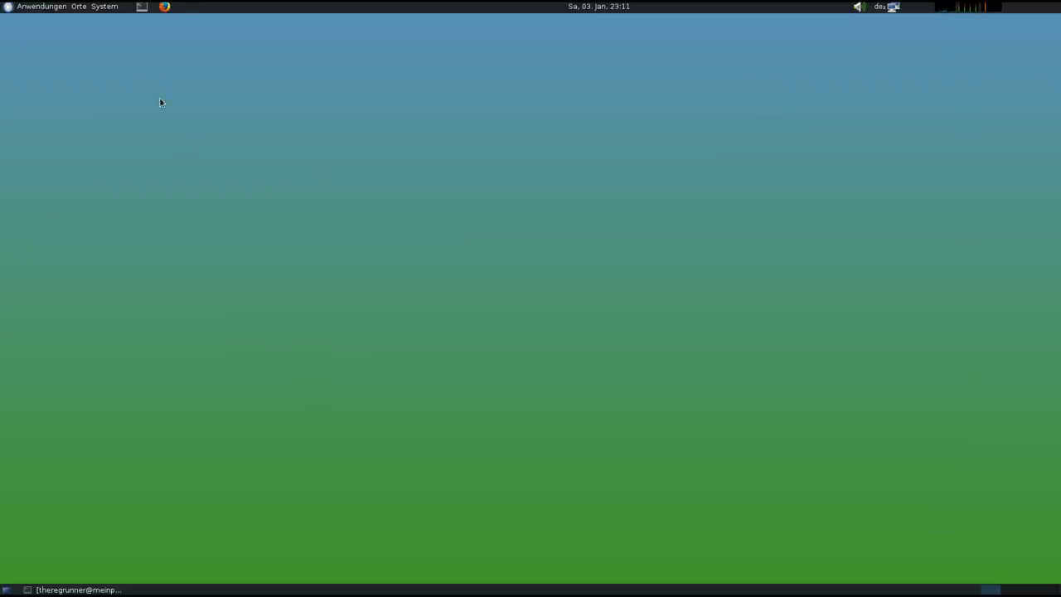
# Step: Launch Labyrinth Mind-mapping and open the mind map named PC
pyautogui.click(105, 6)
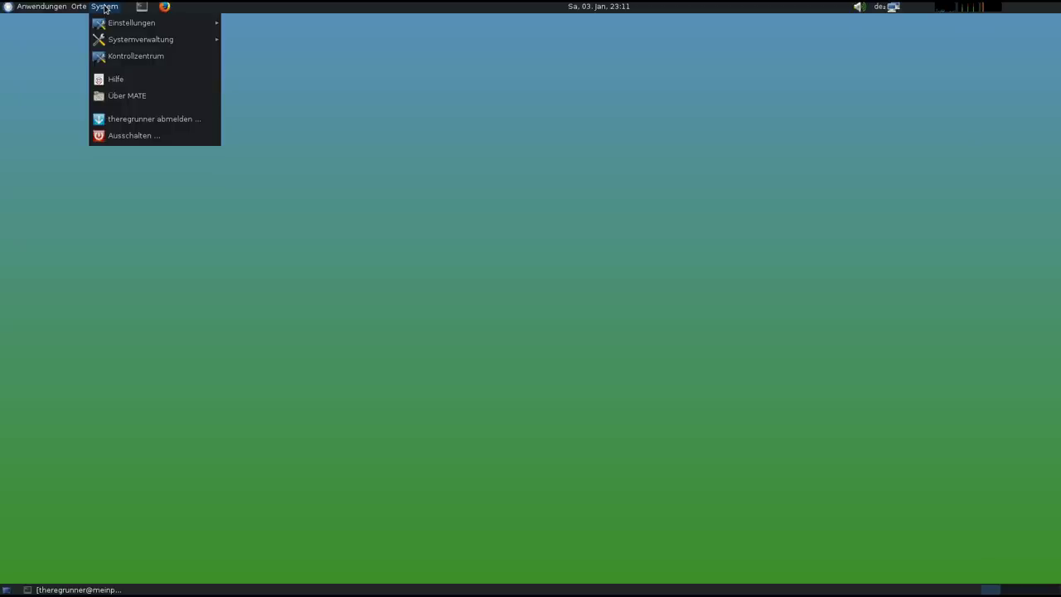
pyautogui.moveTo(103, 26)
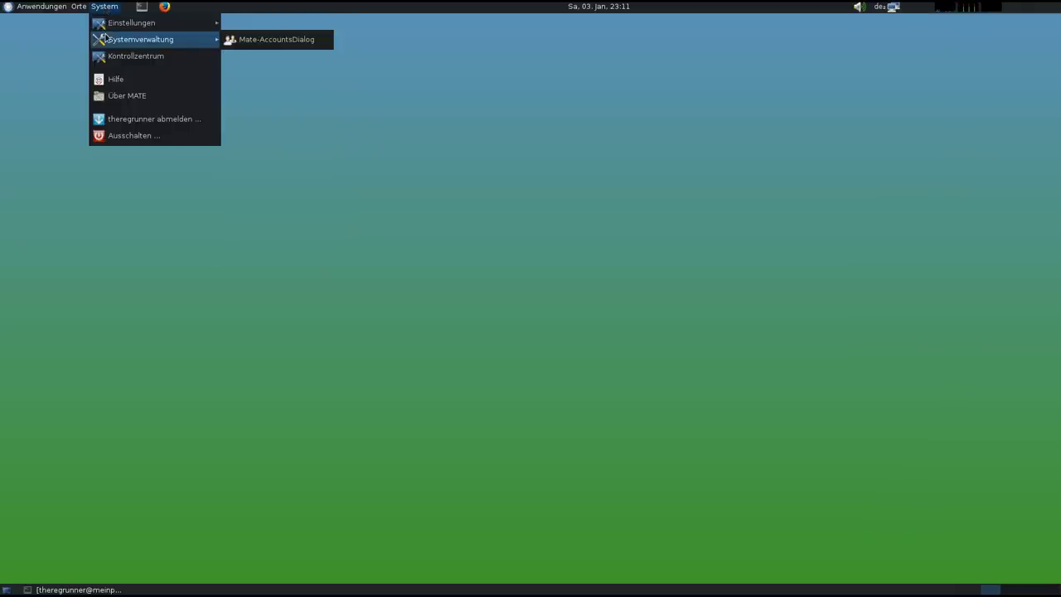
pyautogui.moveTo(37, 7)
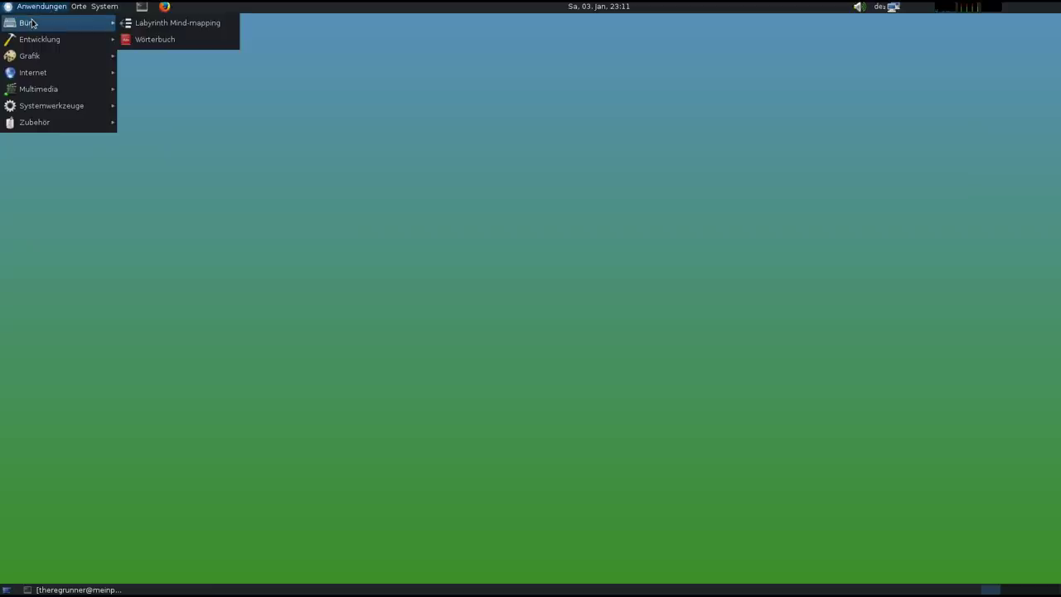
pyautogui.click(140, 24)
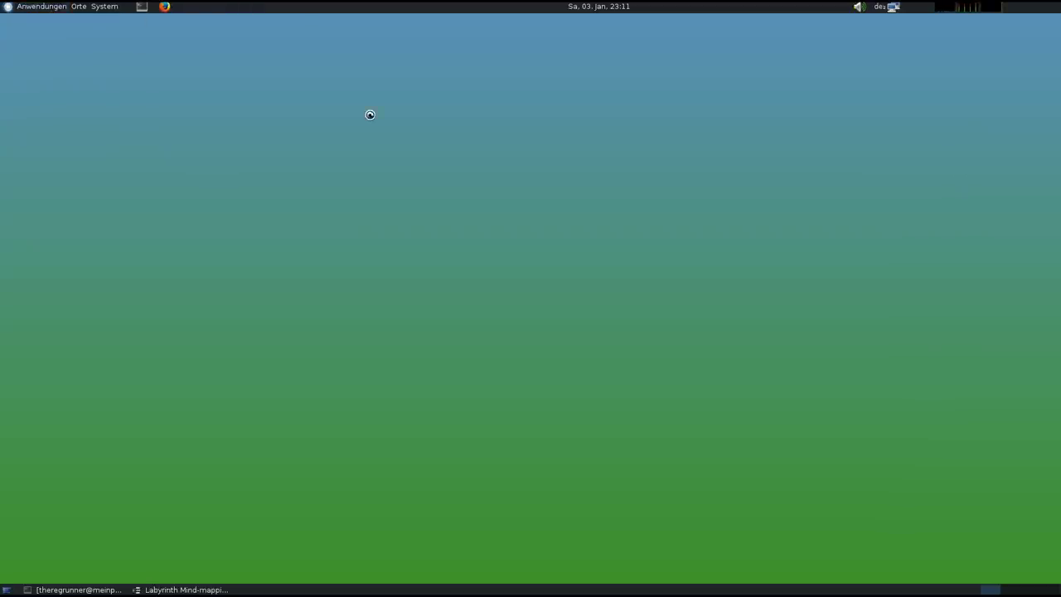
pyautogui.doubleClick(124, 100)
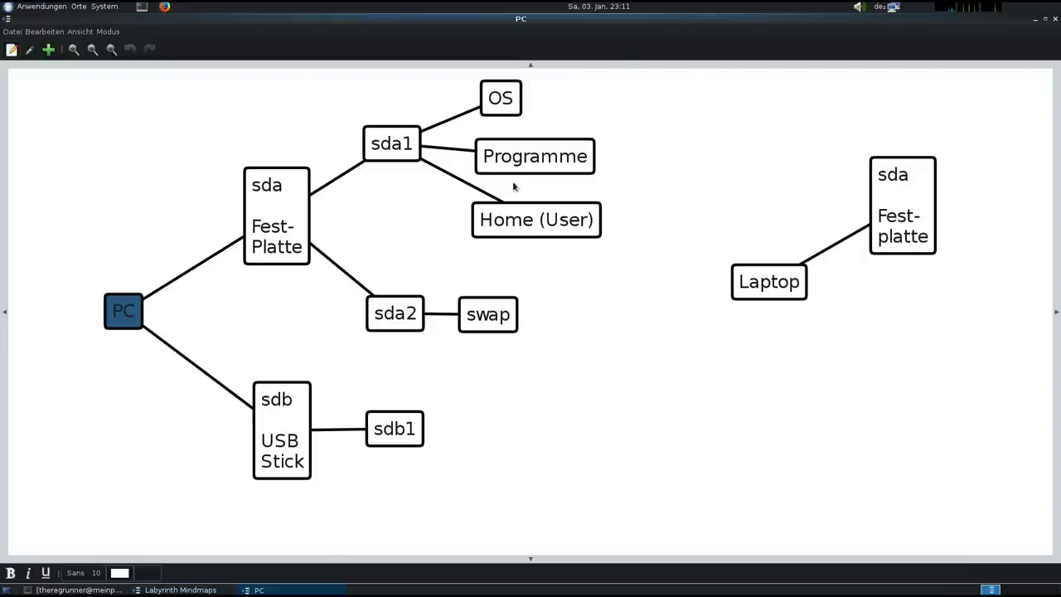
# Step: Remove the link between the PC node and the sdb USB Stick node
pyautogui.click(519, 222)
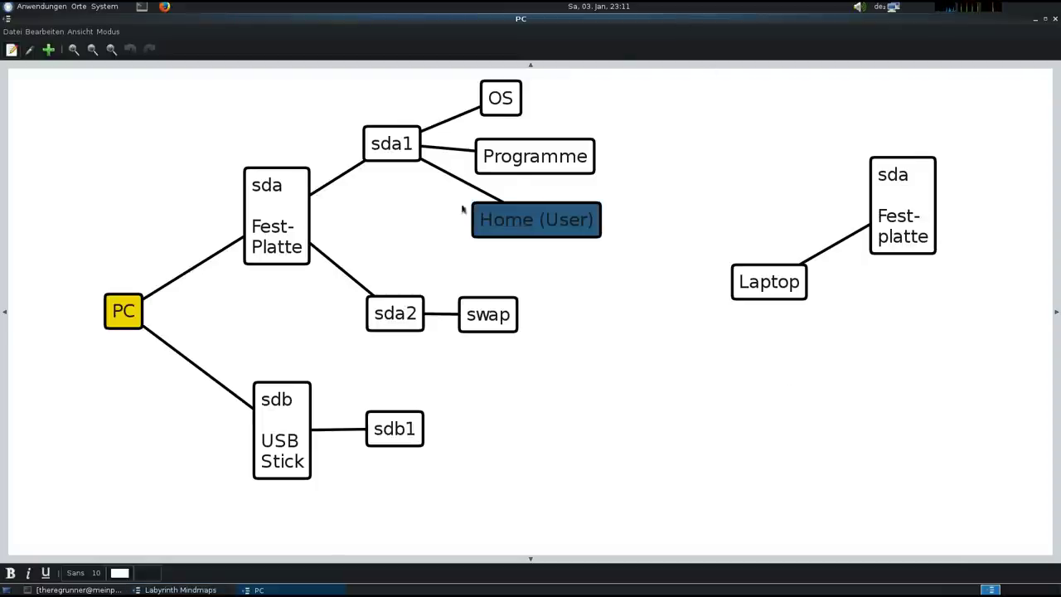
pyautogui.click(771, 284)
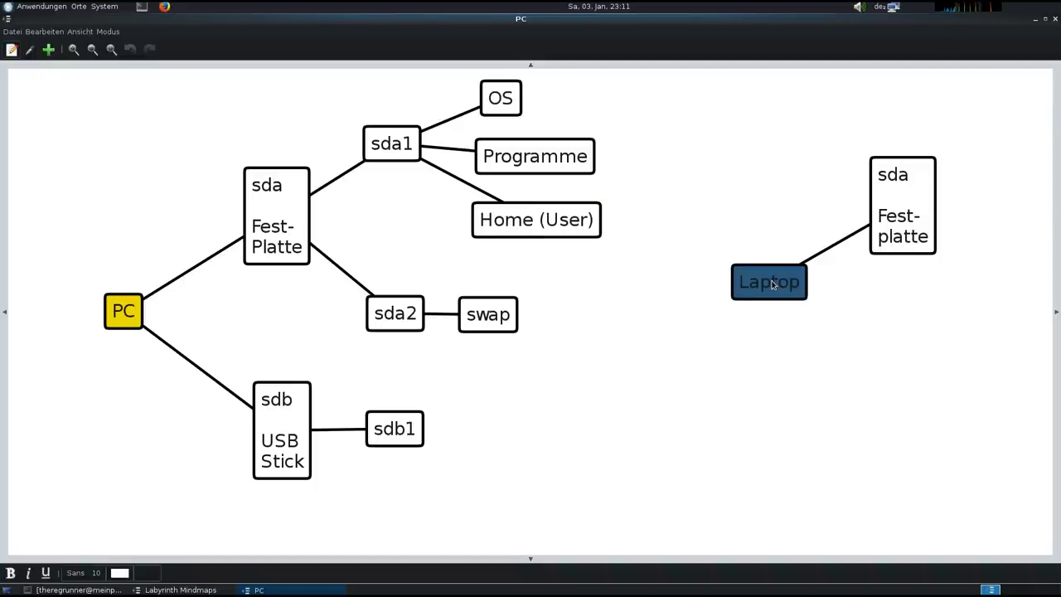
pyautogui.click(292, 428)
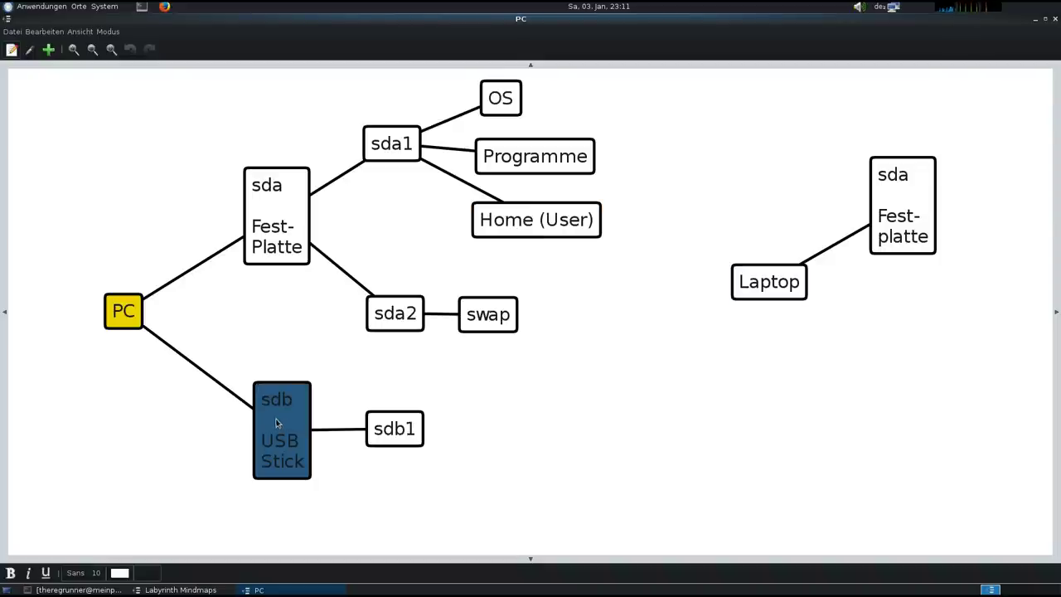
pyautogui.keyDown('ctrl'); pyautogui.click(129, 313); pyautogui.keyUp('ctrl')
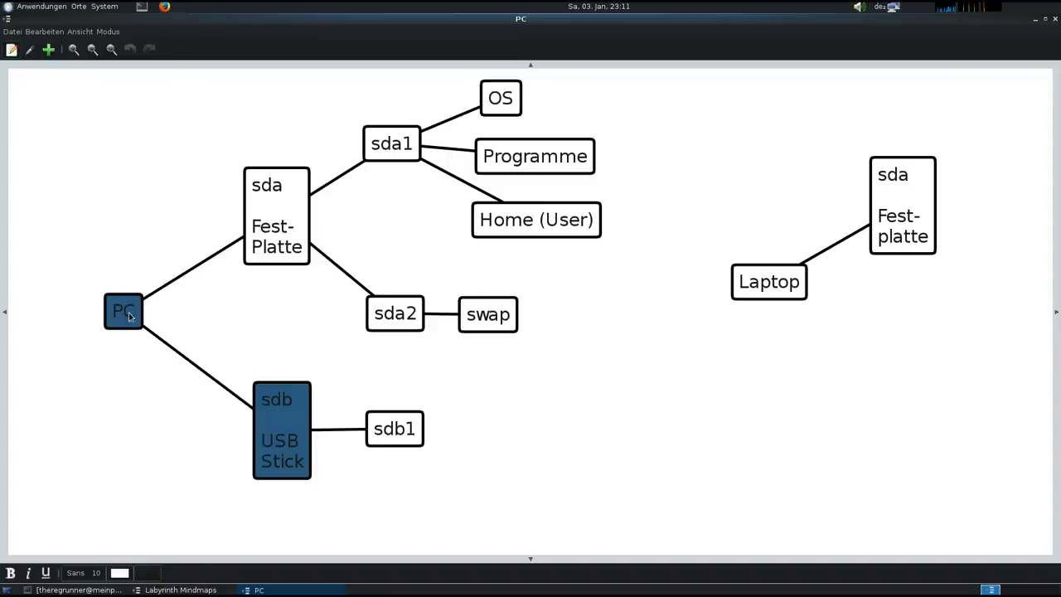
pyautogui.keyDown('ctrl'); pyautogui.click(129, 313); pyautogui.keyUp('ctrl')
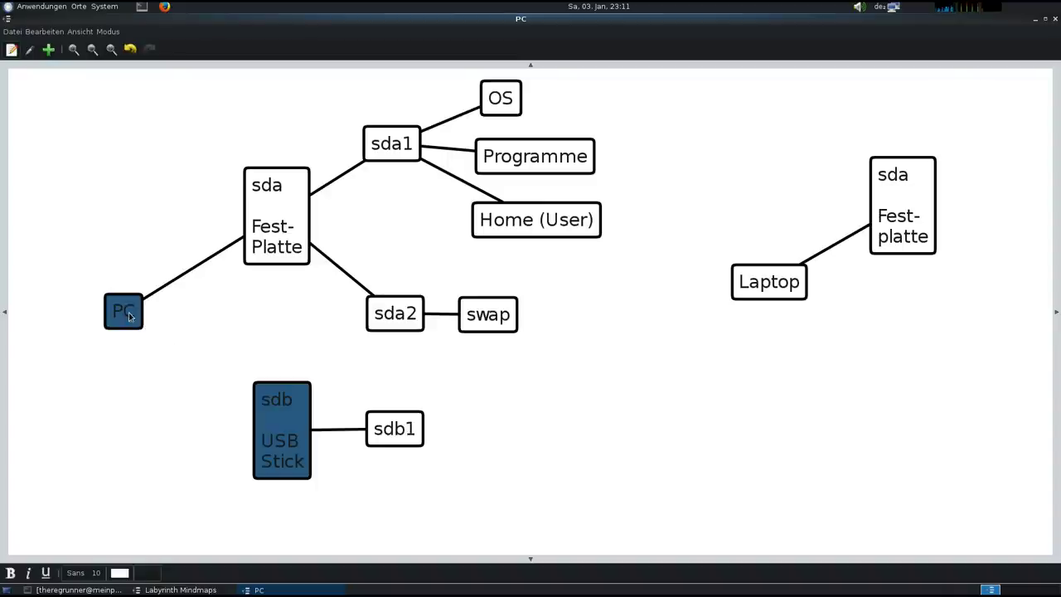
# Step: Move the sdb USB Stick node and its sdb1 node to the free area beneath the Laptop node
pyautogui.moveTo(273, 429); pyautogui.dragTo(782, 399)
pyautogui.click(267, 226)
pyautogui.moveTo(410, 435); pyautogui.dragTo(961, 428)
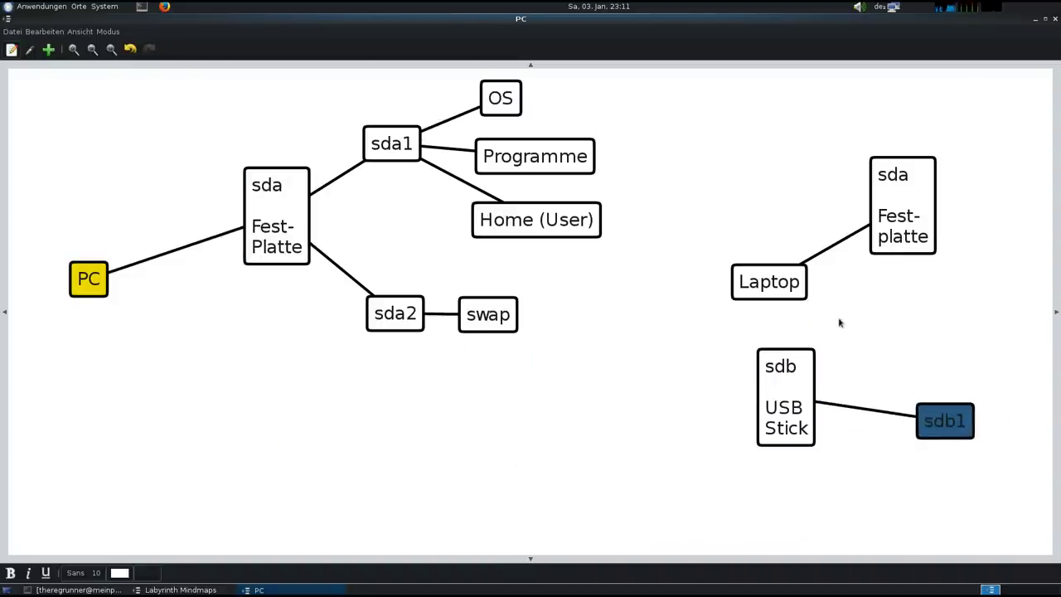
# Step: Link the Laptop node to the sdb USB Stick node and bring sdb1 closer to the stick
pyautogui.click(797, 289)
pyautogui.keyDown('ctrl'); pyautogui.click(798, 391); pyautogui.keyUp('ctrl')
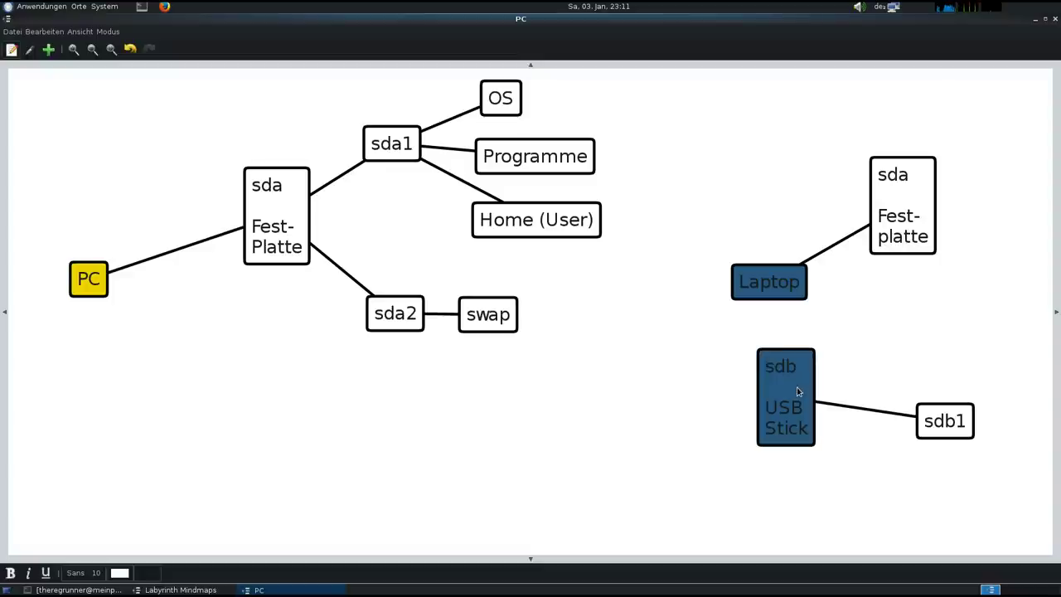
pyautogui.hotkey('ctrl', 'l')
pyautogui.moveTo(798, 391); pyautogui.dragTo(765, 373)
pyautogui.click(938, 421)
pyautogui.moveTo(938, 421); pyautogui.dragTo(862, 374)
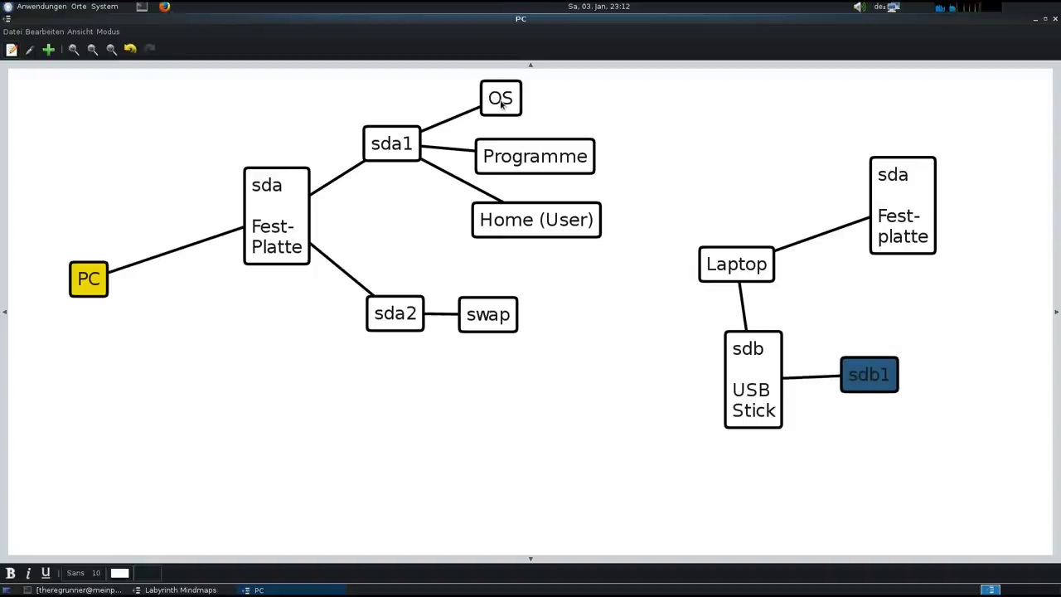
pyautogui.moveTo(863, 377); pyautogui.dragTo(842, 367)
# Step: Add the child nodes OS and Programme to the sdb1 node
pyautogui.click(901, 320)
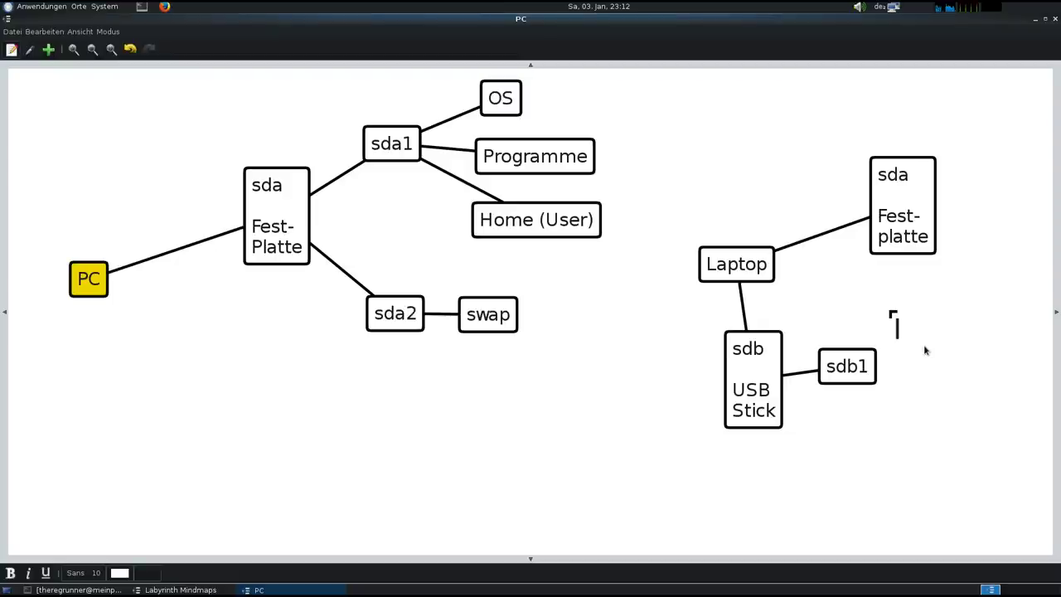
pyautogui.write('OS')
pyautogui.click(865, 367)
pyautogui.click(895, 370)
pyautogui.write('Programme')
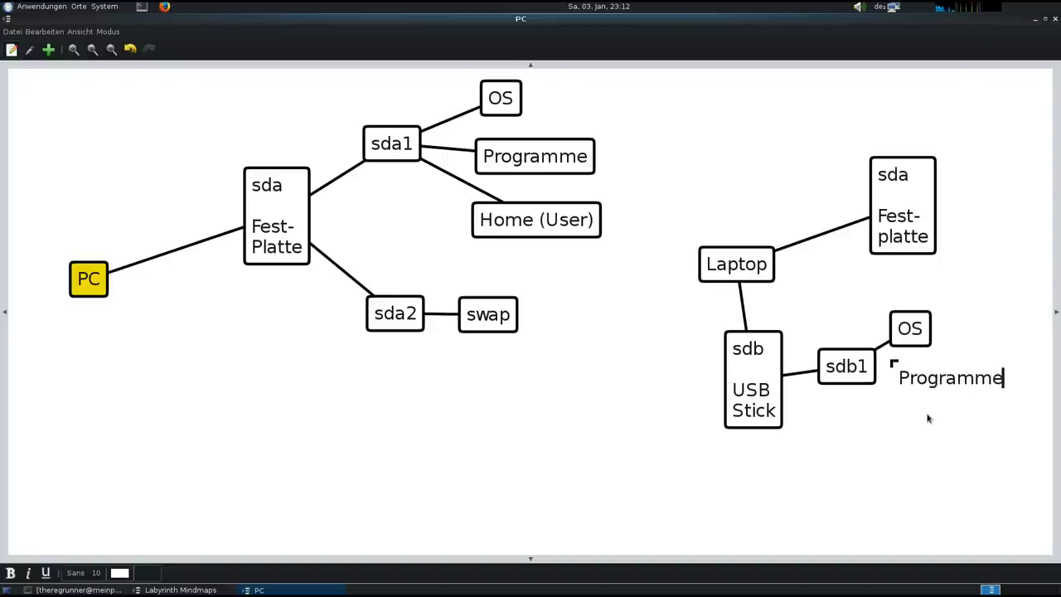
# Step: Add a child node labelled Home (user) to sdb1, beneath Programme
pyautogui.click(861, 375)
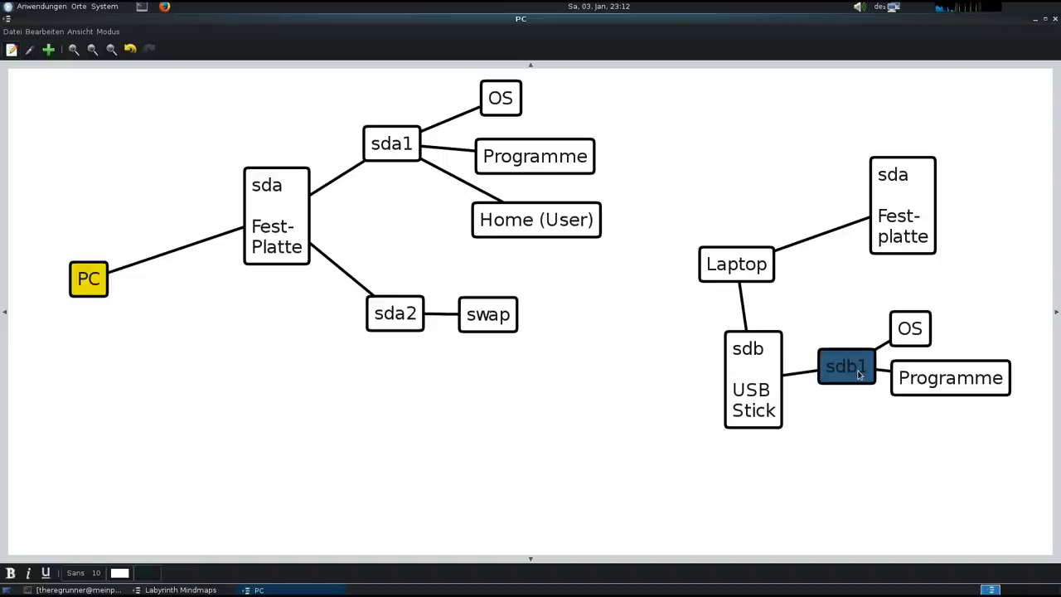
pyautogui.click(877, 424)
pyautogui.write('Home')
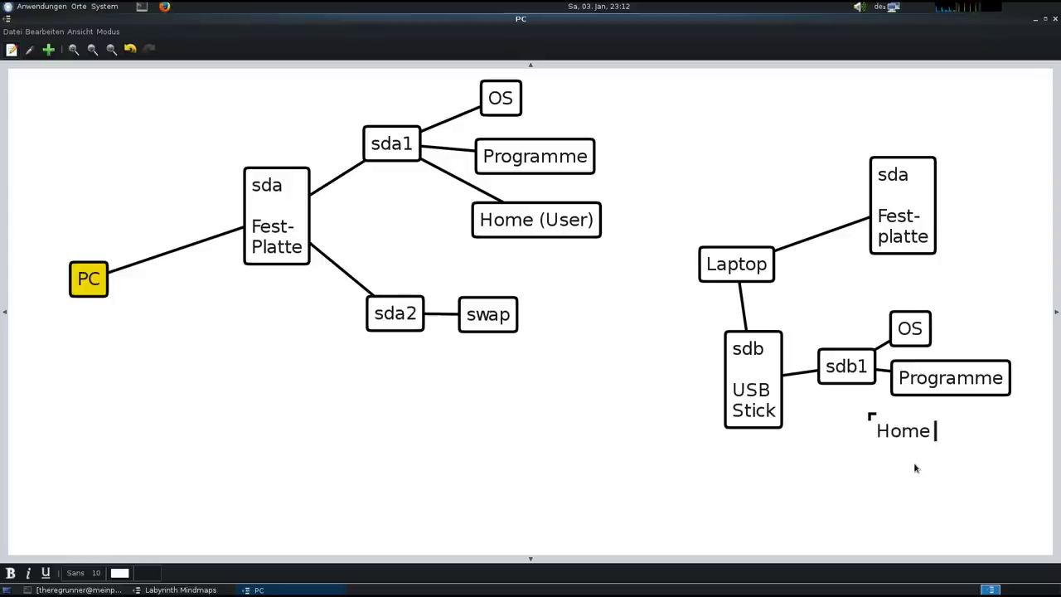
pyautogui.write(' (user')
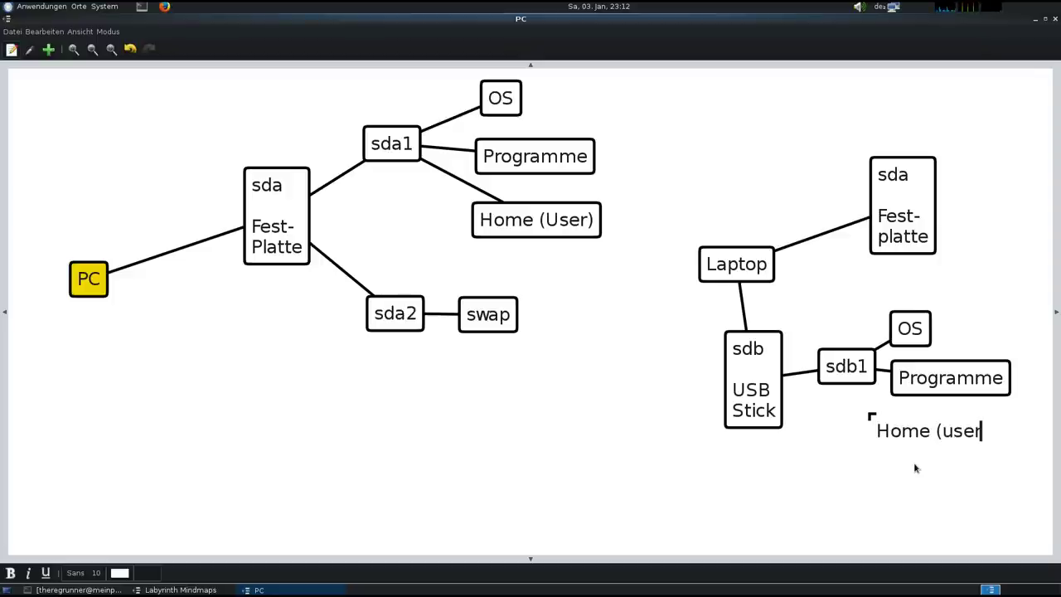
pyautogui.write(')')
pyautogui.click(854, 371)
# Step: Rearrange the Home (user), sdb USB Stick, Laptop and laptop sda Festplatte nodes so the laptop branches have more space
pyautogui.moveTo(945, 440); pyautogui.dragTo(971, 443)
pyautogui.moveTo(762, 388); pyautogui.dragTo(737, 377)
pyautogui.moveTo(757, 271); pyautogui.dragTo(746, 244)
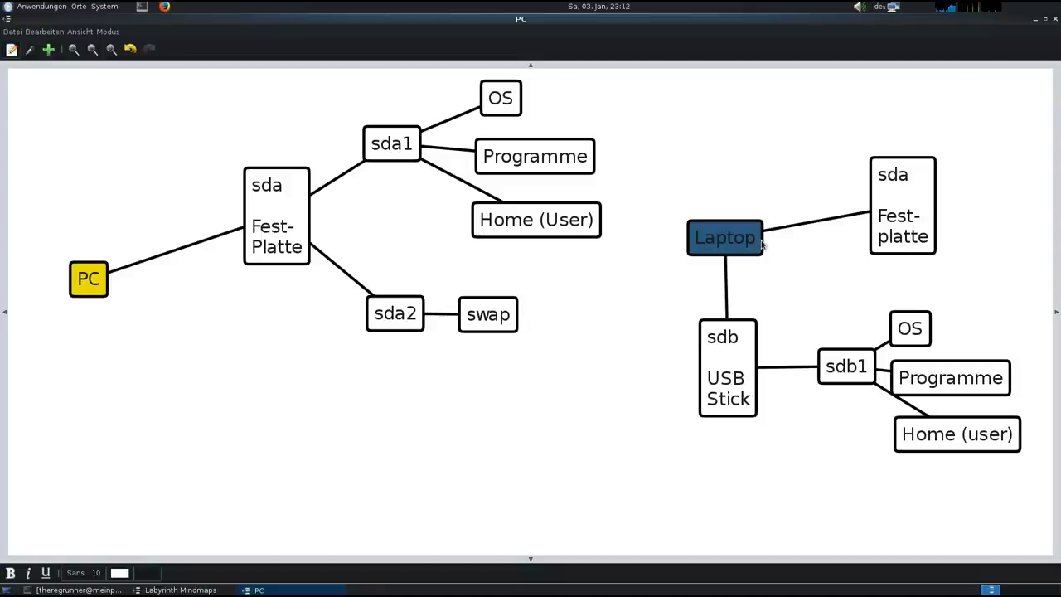
pyautogui.moveTo(905, 179); pyautogui.dragTo(876, 156)
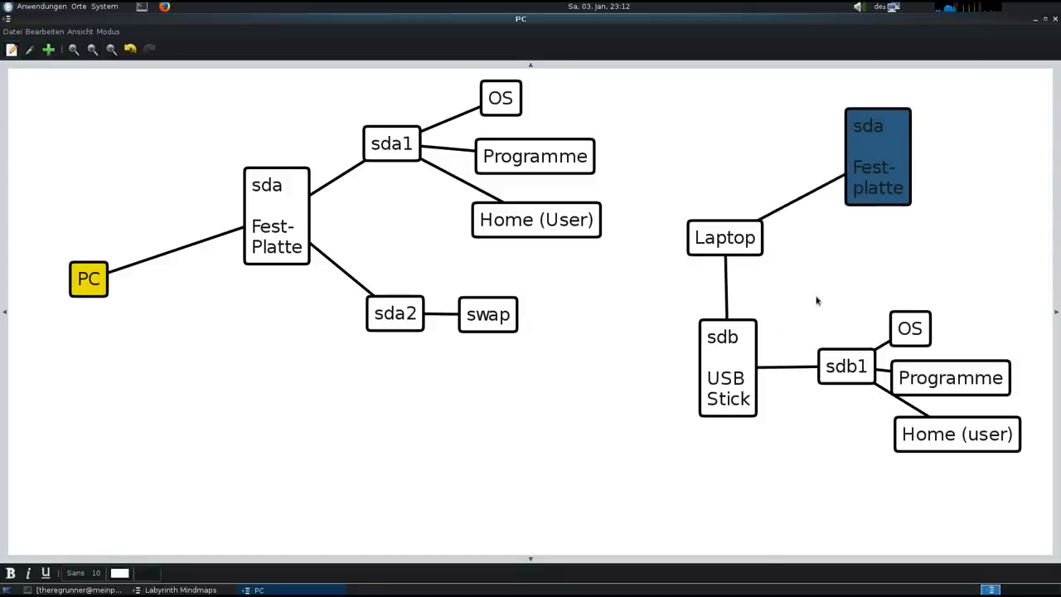
pyautogui.moveTo(743, 351)
pyautogui.mouseDown()
pyautogui.moveTo(741, 360)
pyautogui.moveTo(747, 349)
pyautogui.mouseUp()
# Step: Spread the OS, Programme and Home (user) nodes further apart around sdb1
pyautogui.click(844, 367)
pyautogui.moveTo(917, 329); pyautogui.dragTo(941, 285)
pyautogui.moveTo(962, 383); pyautogui.dragTo(989, 349)
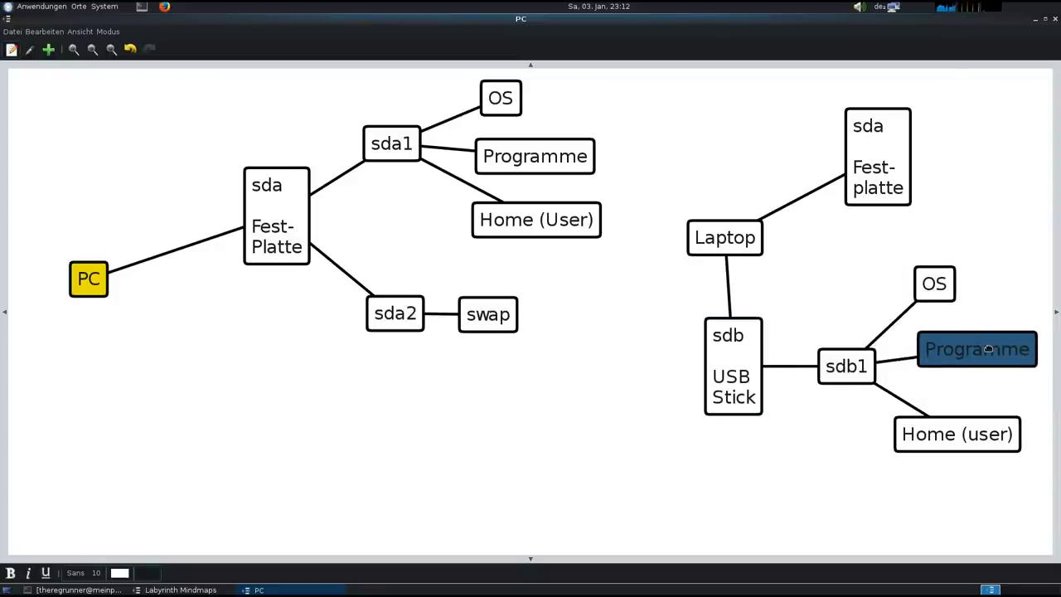
pyautogui.moveTo(971, 434); pyautogui.dragTo(978, 447)
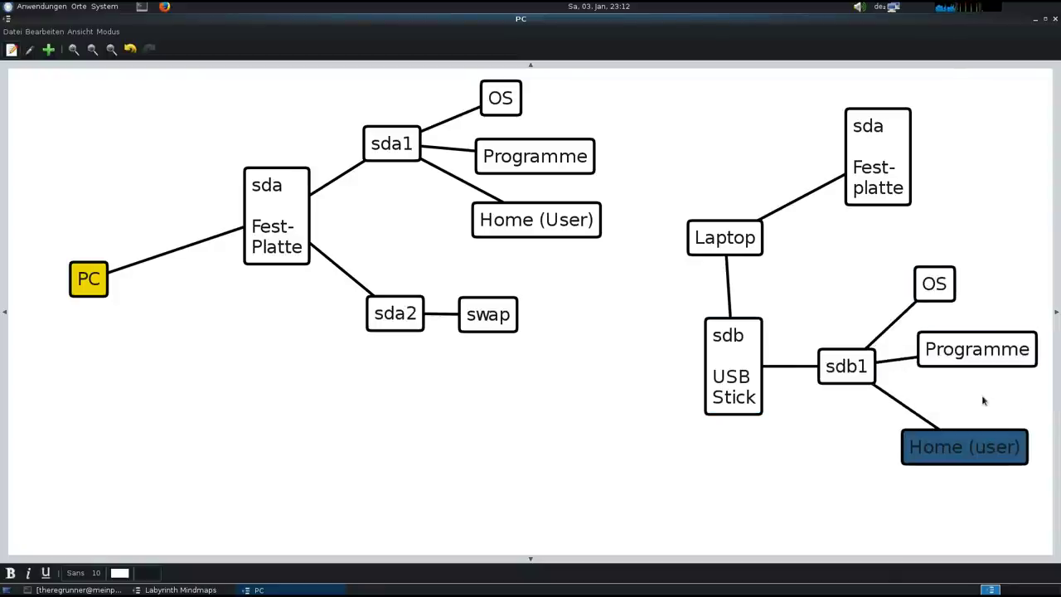
pyautogui.moveTo(981, 351)
pyautogui.mouseDown()
pyautogui.moveTo(975, 370)
pyautogui.moveTo(967, 365)
pyautogui.mouseUp()
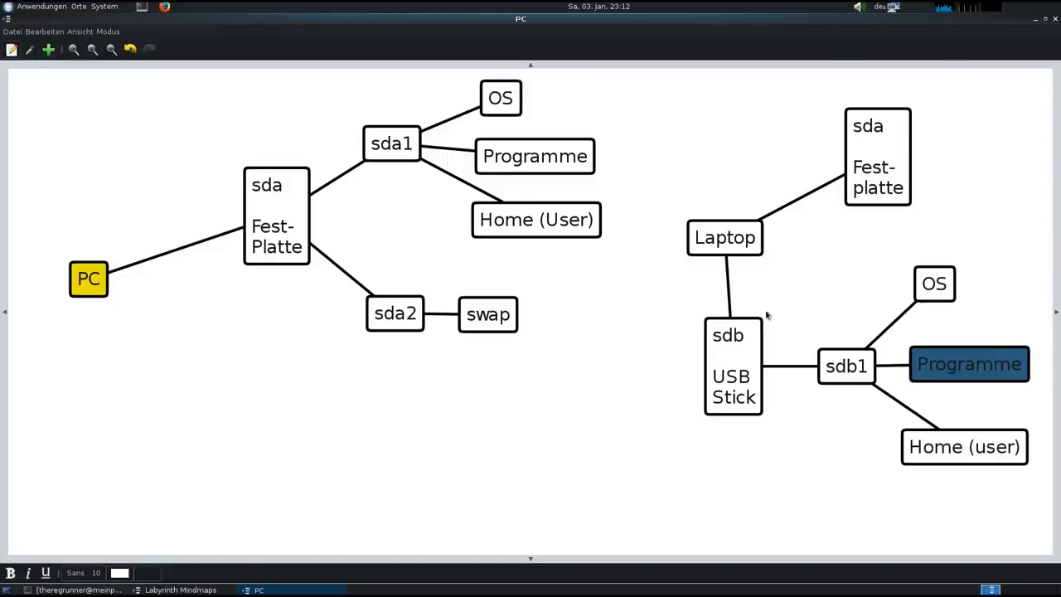
pyautogui.click(855, 376)
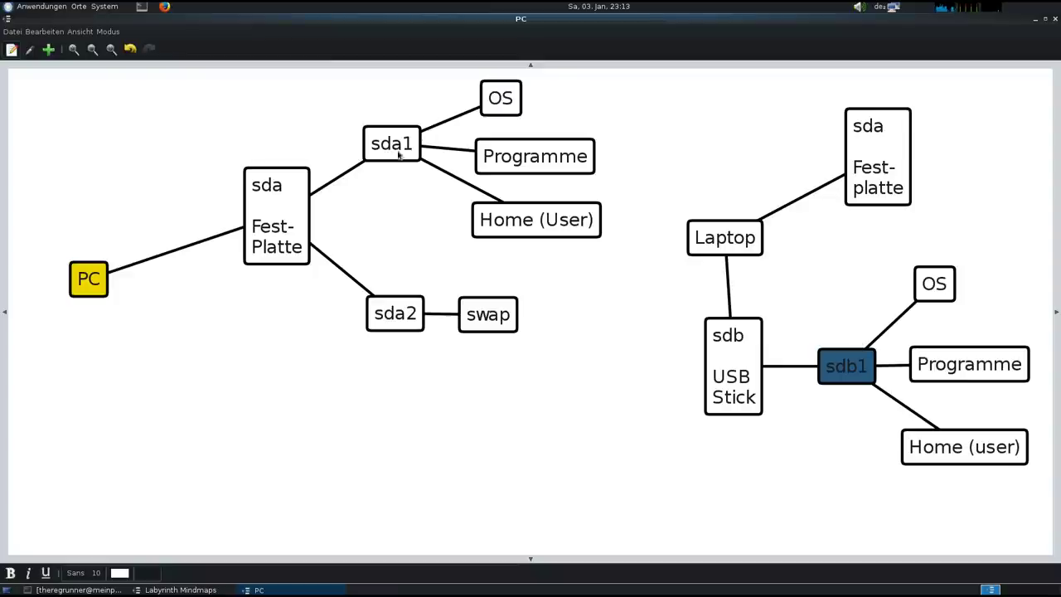
pyautogui.click(736, 378)
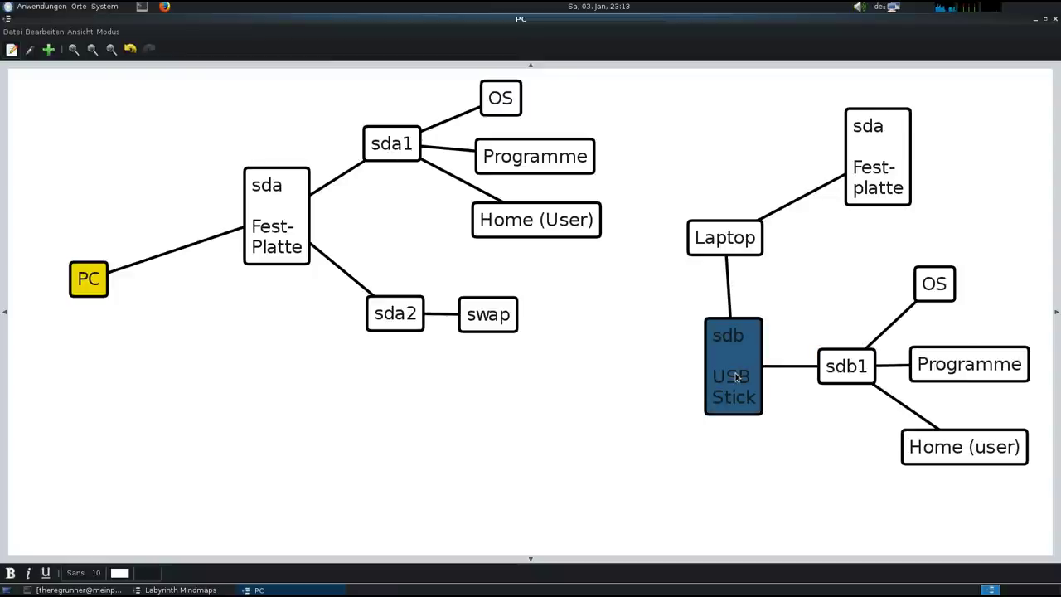
pyautogui.click(793, 448)
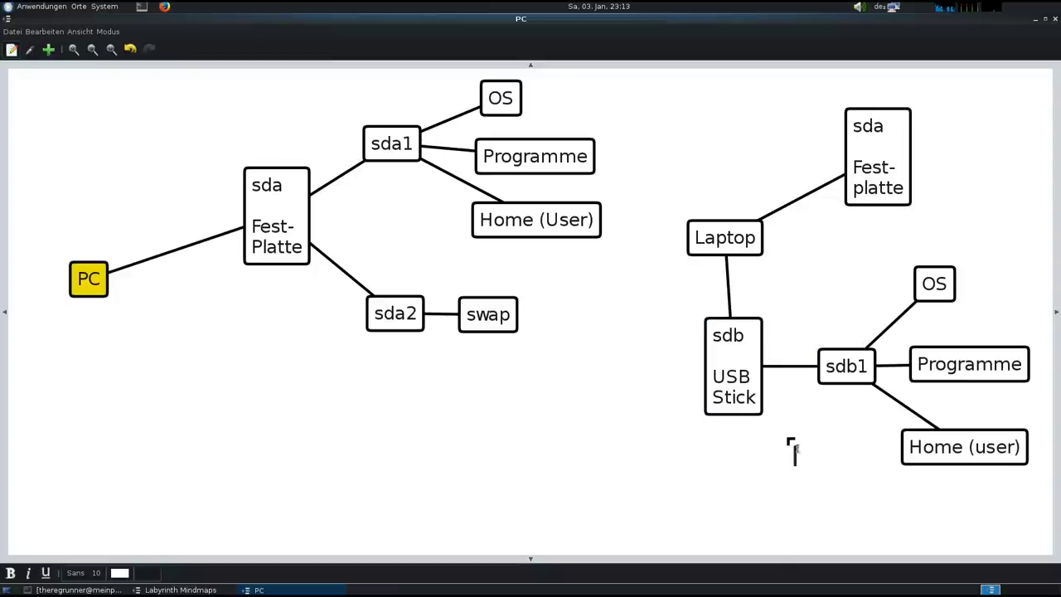
pyautogui.write('swap')
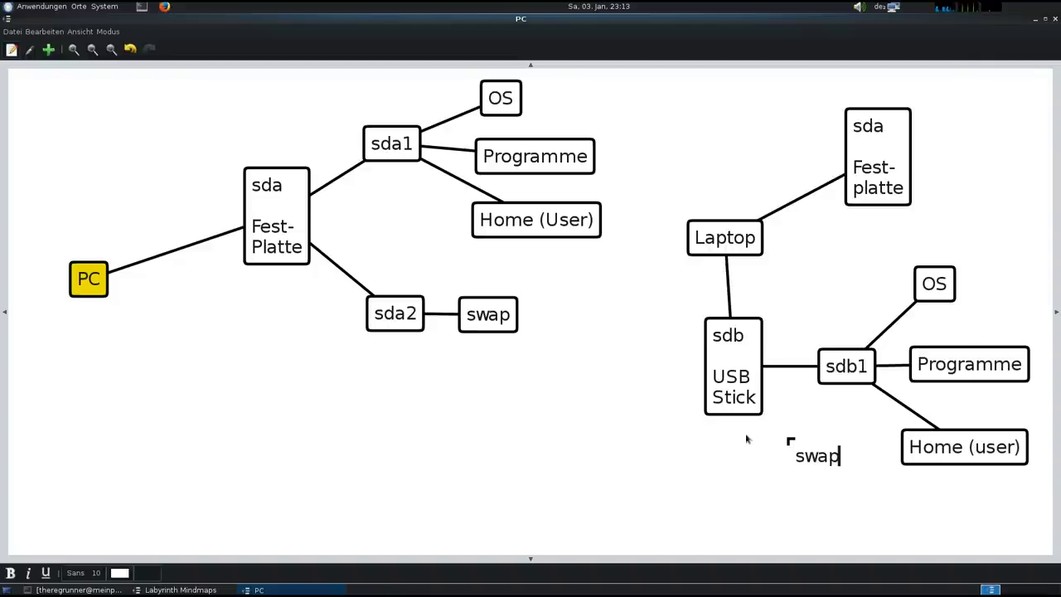
pyautogui.moveTo(740, 383); pyautogui.dragTo(724, 373)
pyautogui.moveTo(813, 457); pyautogui.dragTo(817, 461)
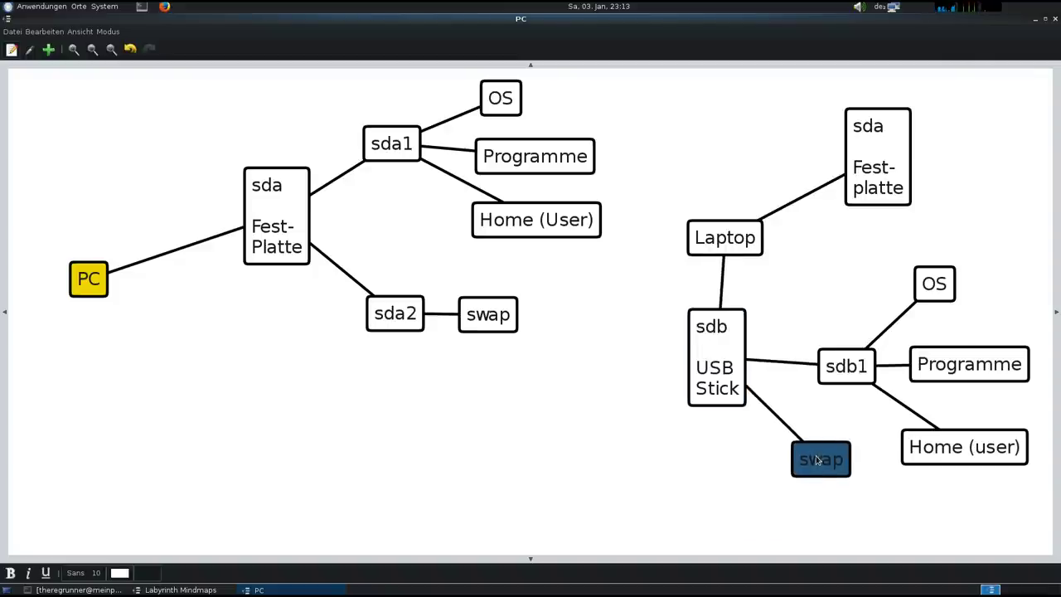
pyautogui.press('Delete')
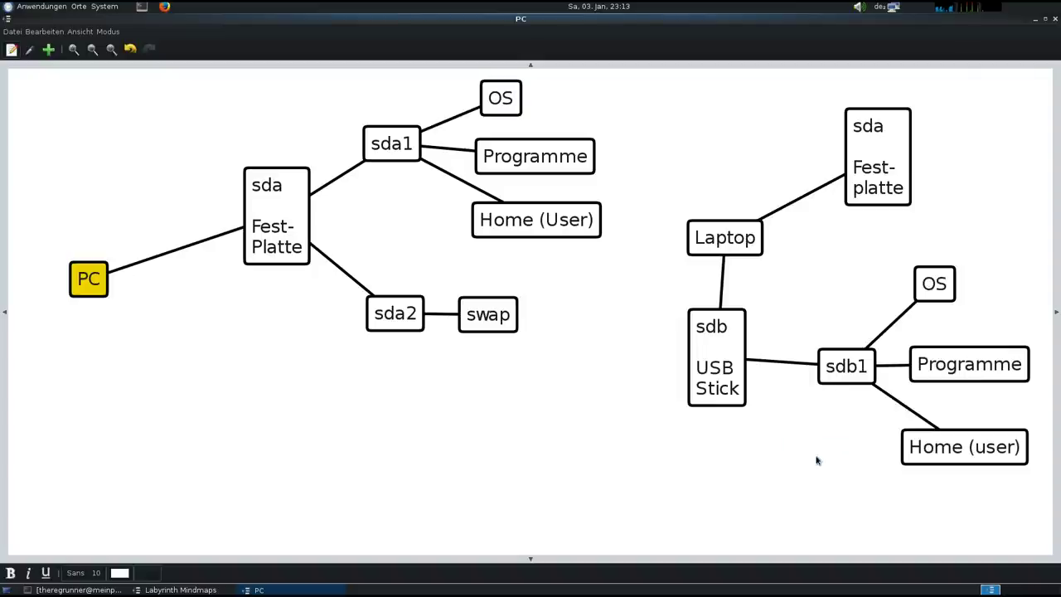
# Step: Add a child node labelled sdb2 to the sdb USB Stick node
pyautogui.click(741, 399)
pyautogui.click(796, 454)
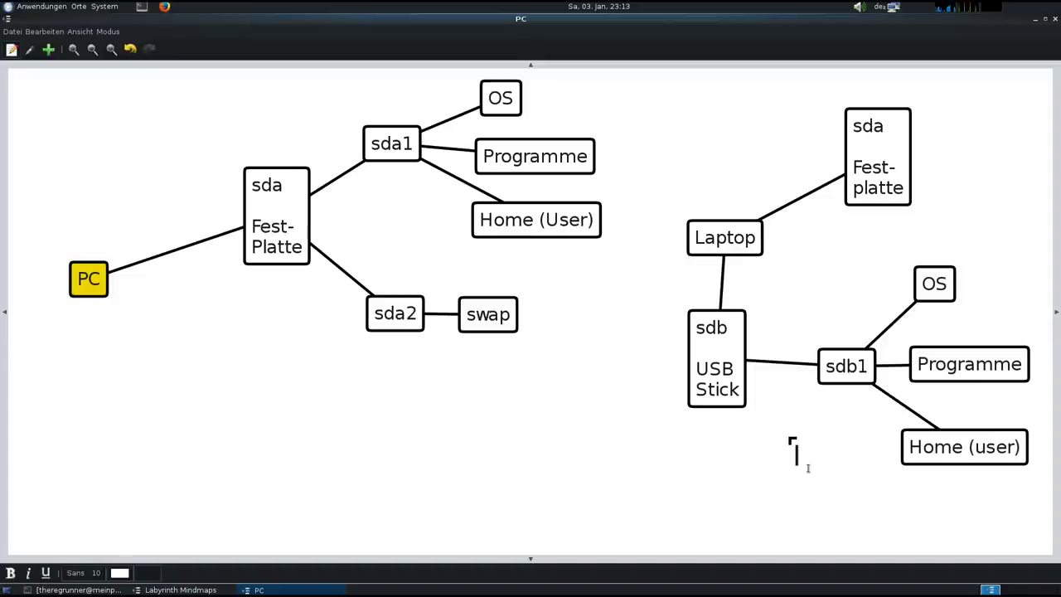
pyautogui.write('sdb2')
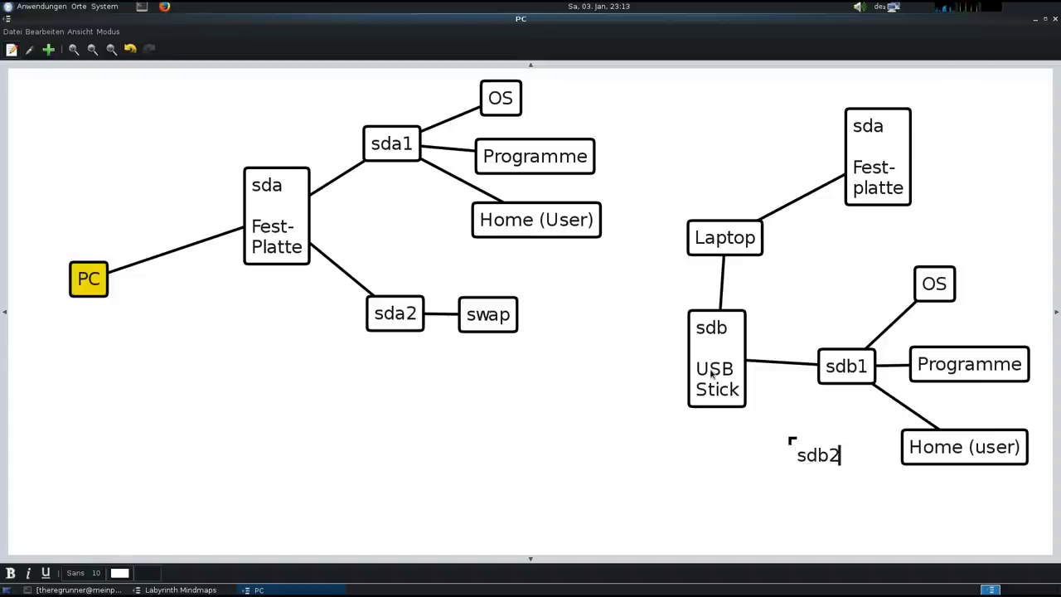
pyautogui.press('Escape')
# Step: Add a swap child node to sdb2, shift the sdb USB Stick node slightly upward, and minimize the mind map window
pyautogui.click(838, 508)
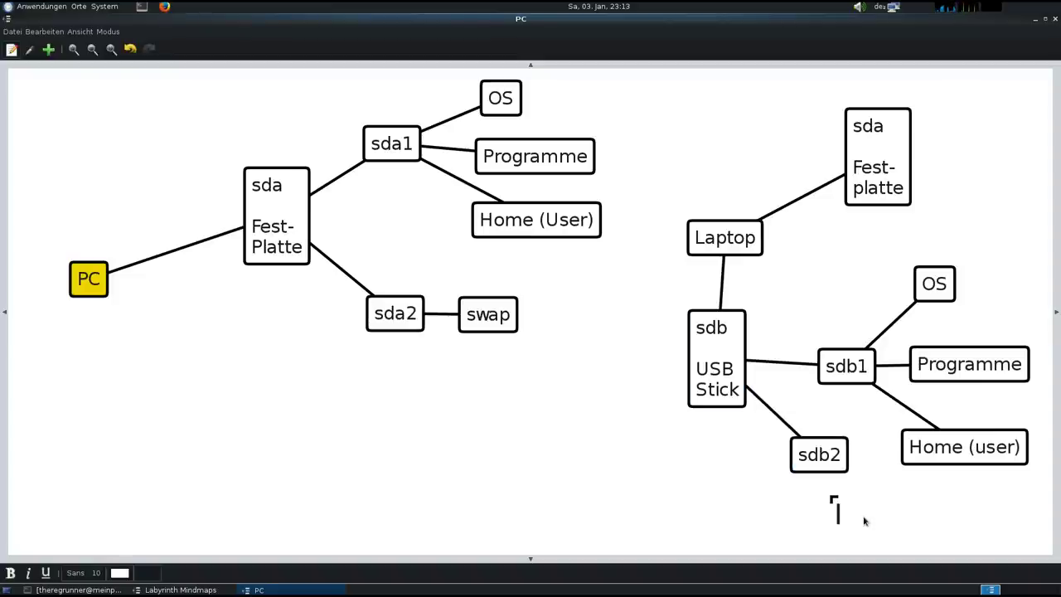
pyautogui.write('swap')
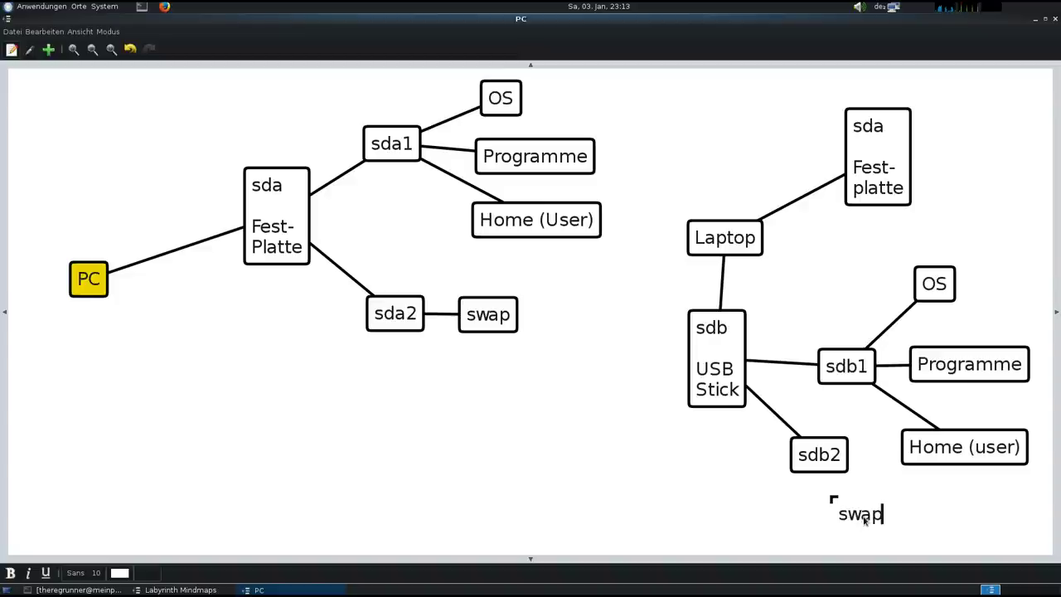
pyautogui.press('Return')
pyautogui.moveTo(725, 376); pyautogui.dragTo(732, 365)
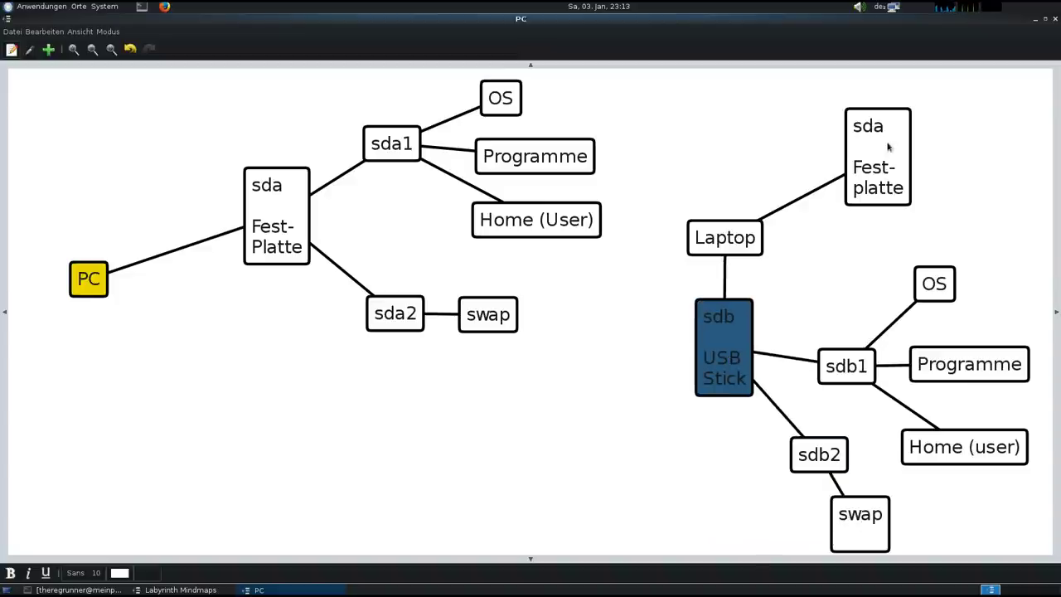
pyautogui.click(1036, 19)
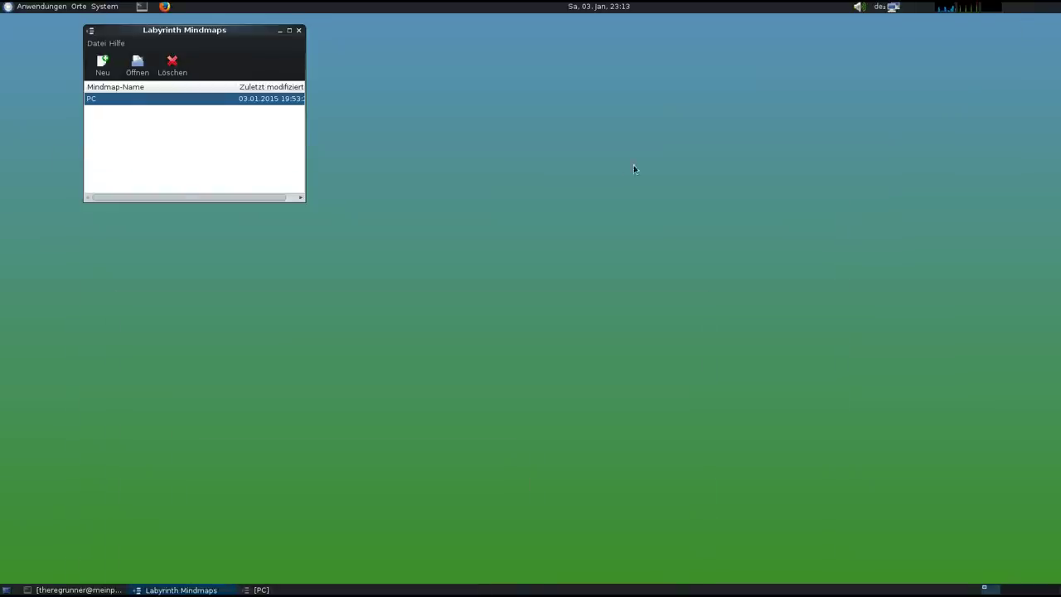
# Step: Minimize the mind map list window and launch the GParted partition editor, authenticating with the account password
pyautogui.click(280, 30)
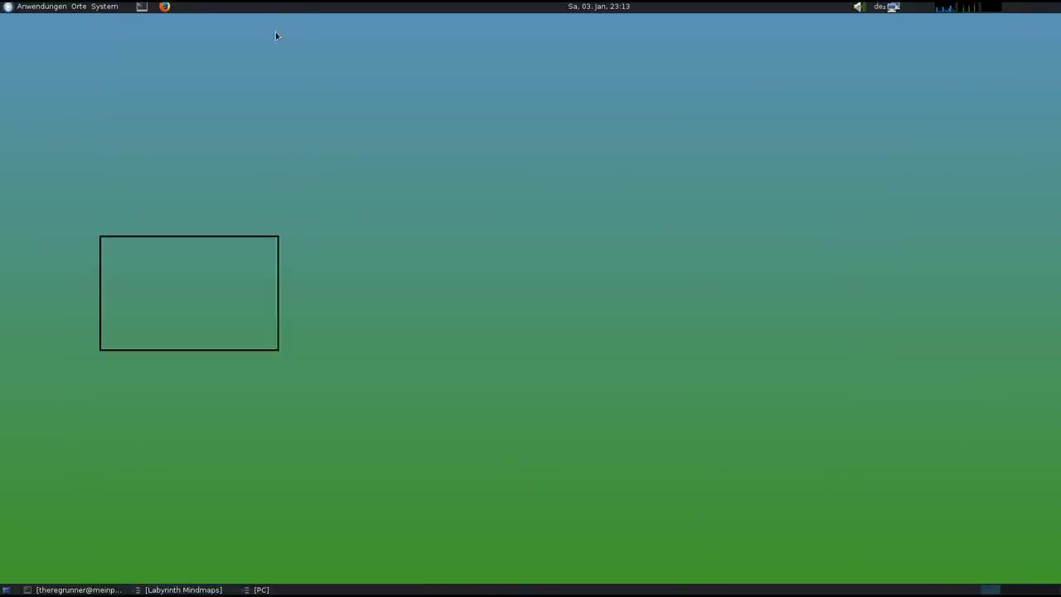
pyautogui.click(93, 6)
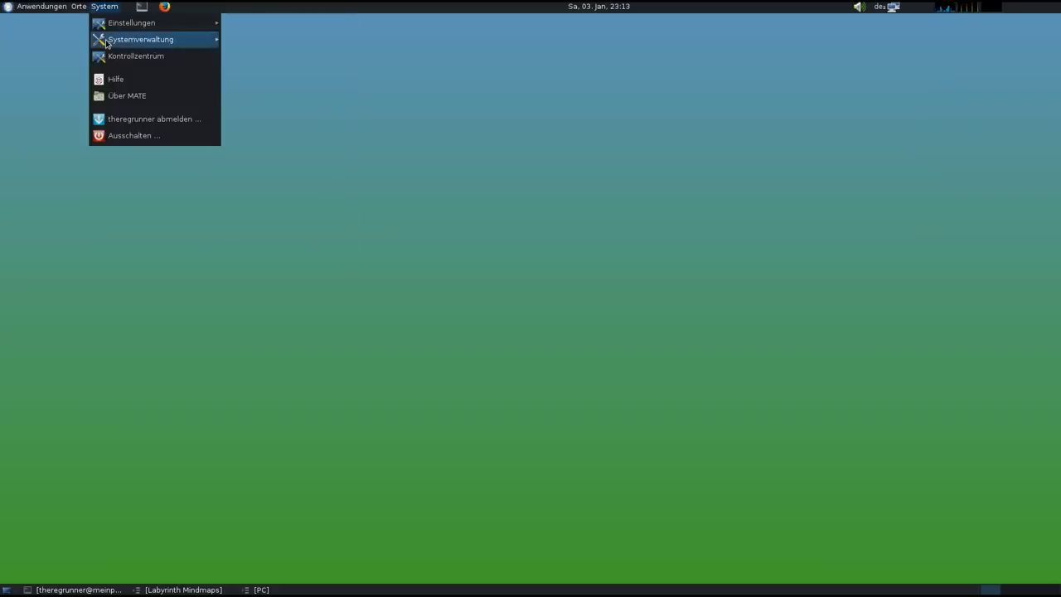
pyautogui.moveTo(63, 10)
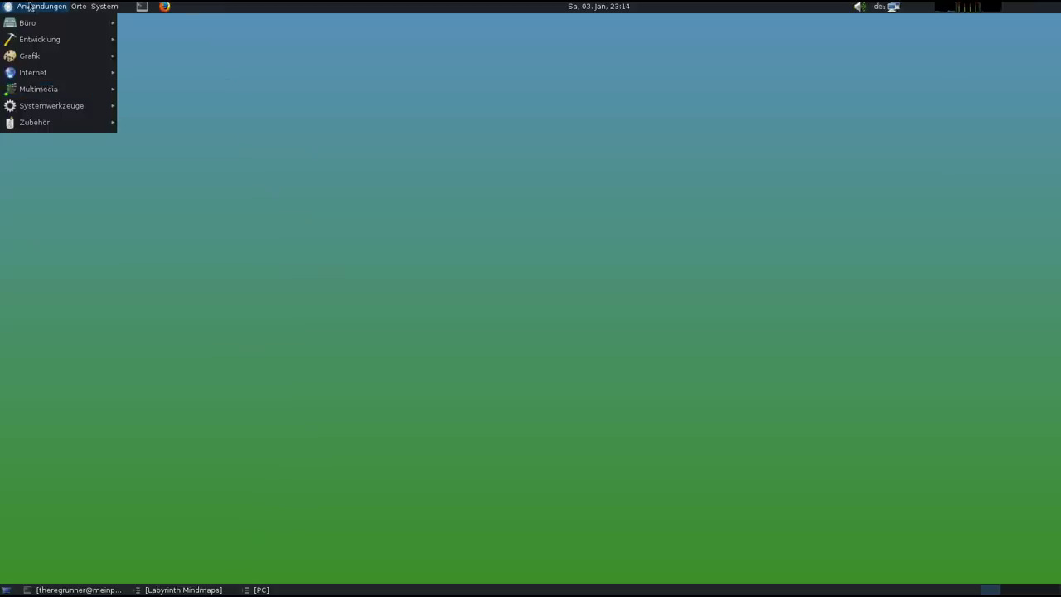
pyautogui.moveTo(49, 111)
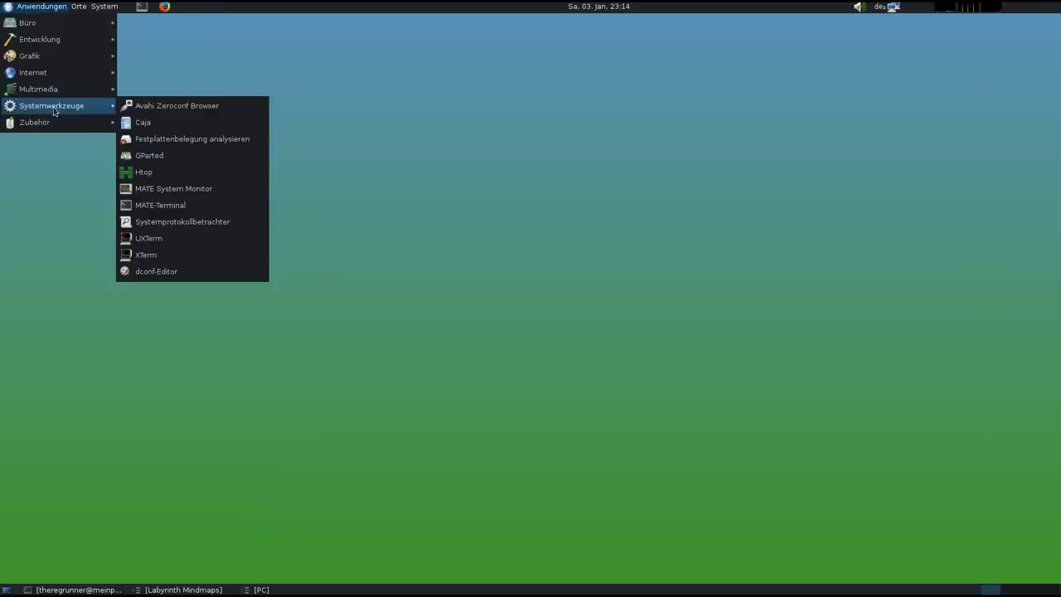
pyautogui.click(153, 155)
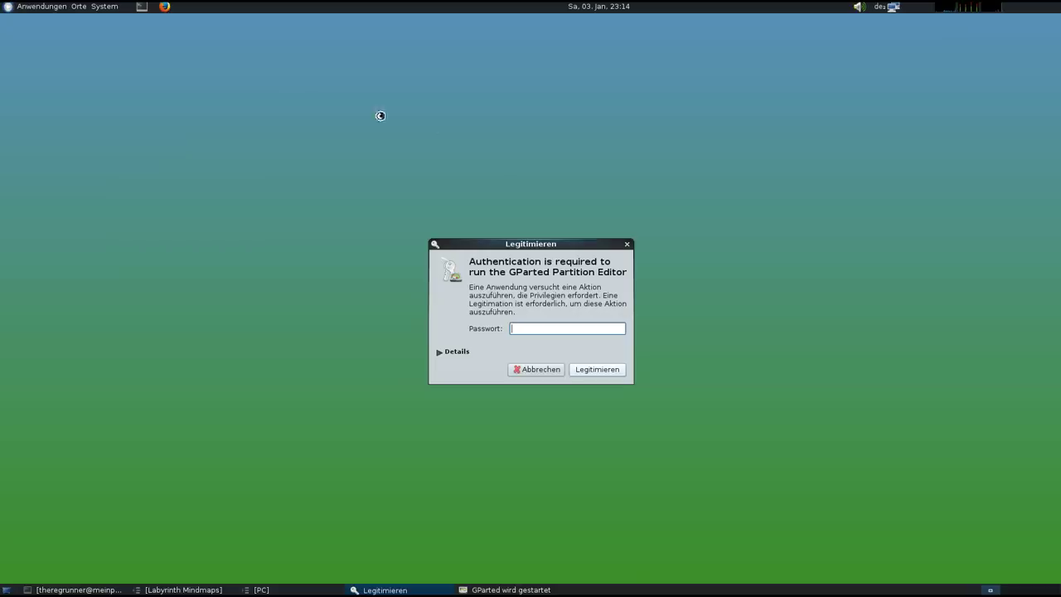
pyautogui.moveTo(544, 243); pyautogui.dragTo(486, 171)
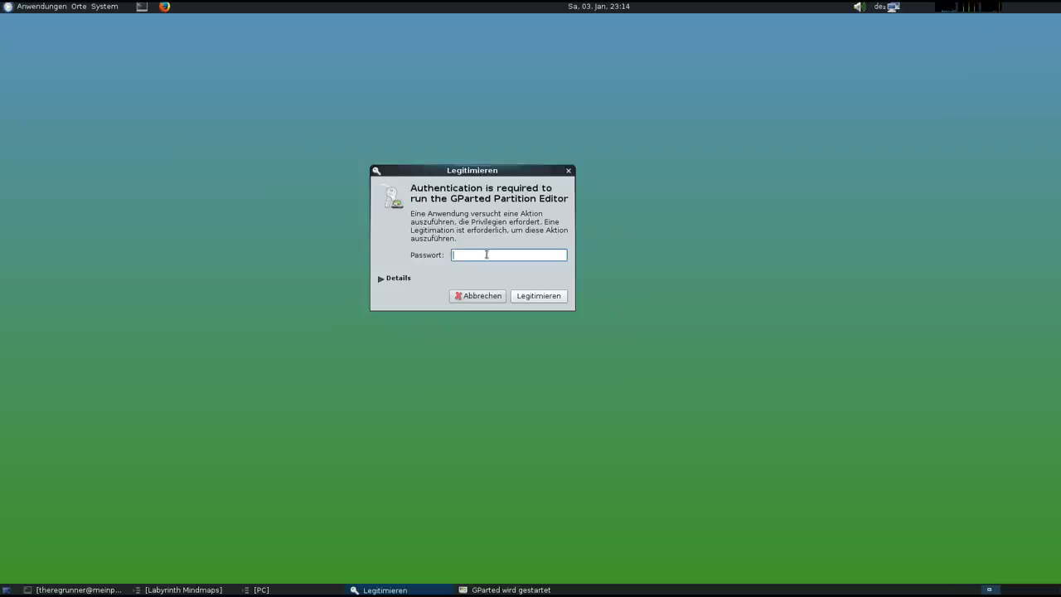
pyautogui.write('•')
pyautogui.press('Return')
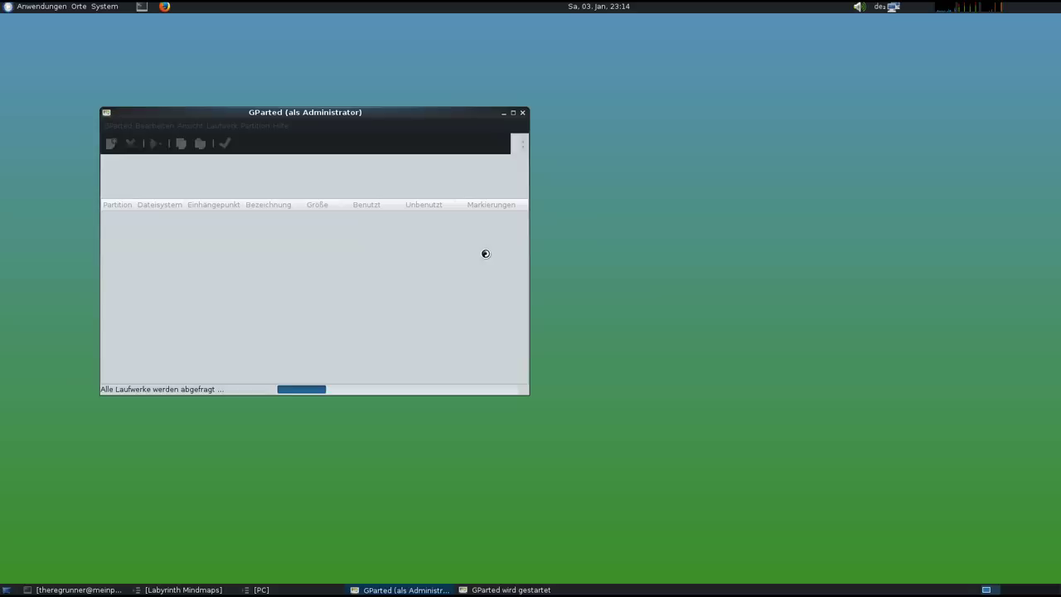
# Step: Reposition and enlarge the GParted window to examine the complete partition table of /dev/sda
pyautogui.moveTo(423, 111); pyautogui.dragTo(523, 83)
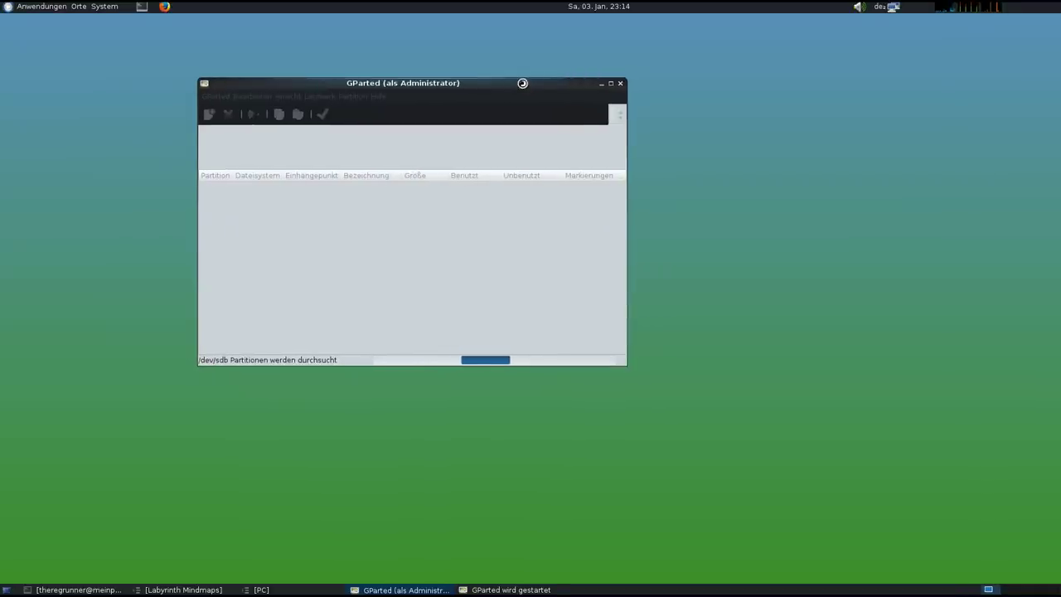
pyautogui.moveTo(523, 82); pyautogui.dragTo(489, 86)
pyautogui.moveTo(586, 363); pyautogui.dragTo(879, 423)
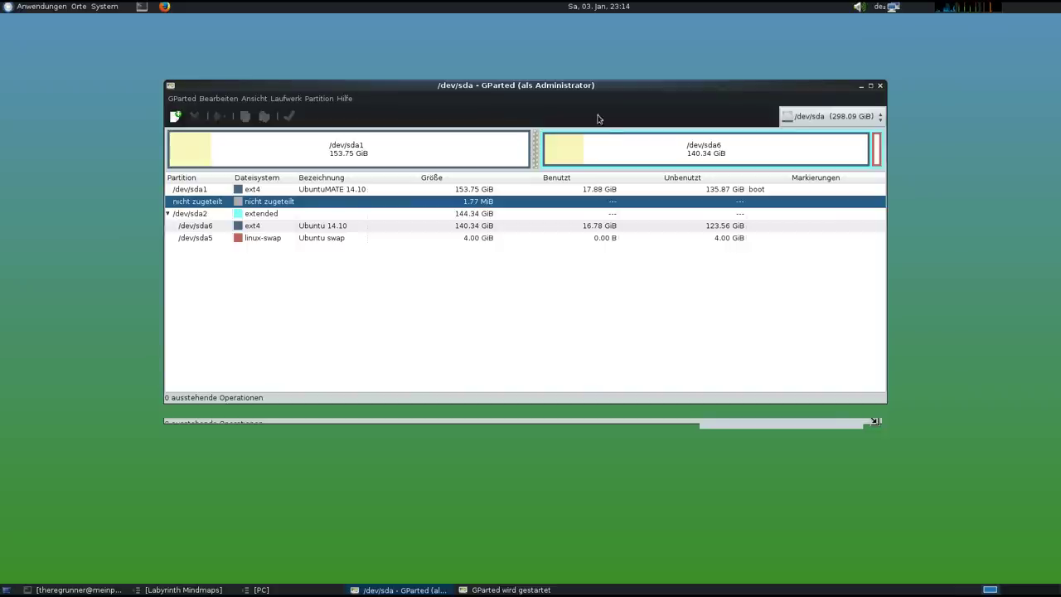
pyautogui.moveTo(588, 91); pyautogui.dragTo(533, 108)
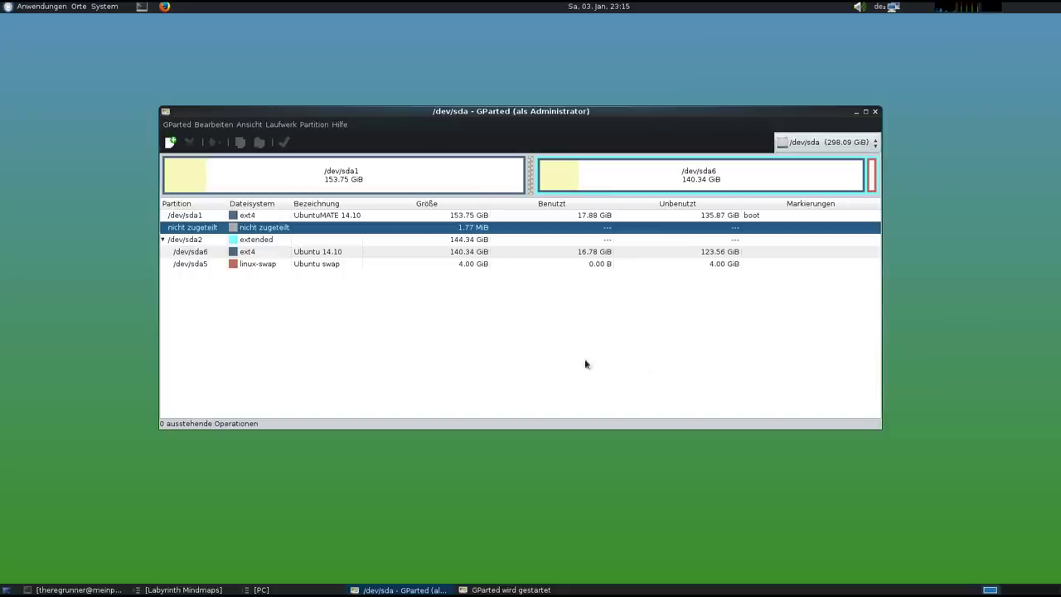
# Step: Switch GParted to the /dev/sdb drive, inspect its partitions with /dev/sdb1 selected, and close the partition editor
pyautogui.click(791, 128)
pyautogui.click(798, 141)
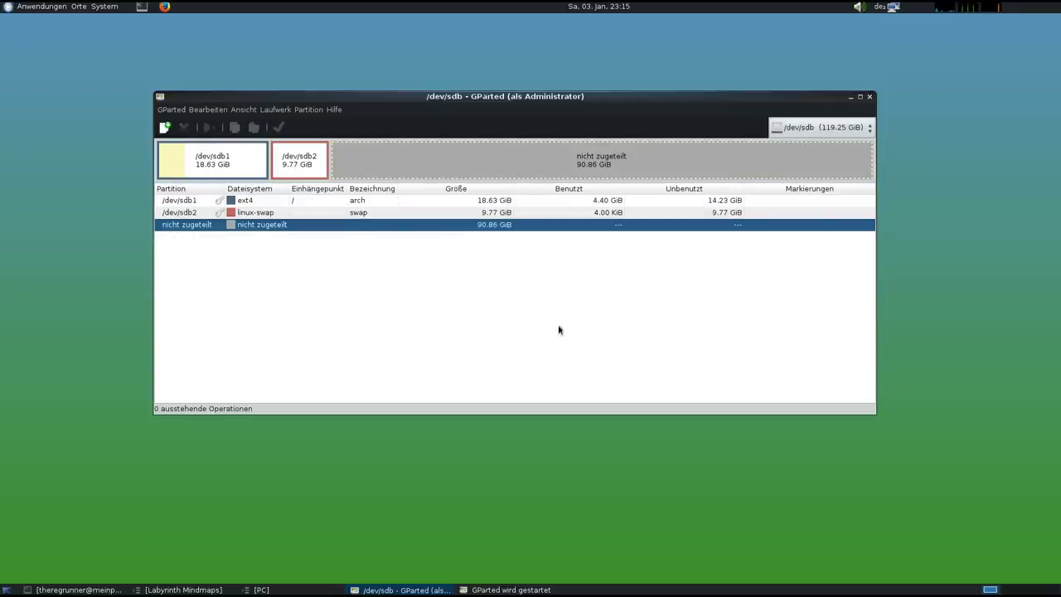
pyautogui.click(296, 200)
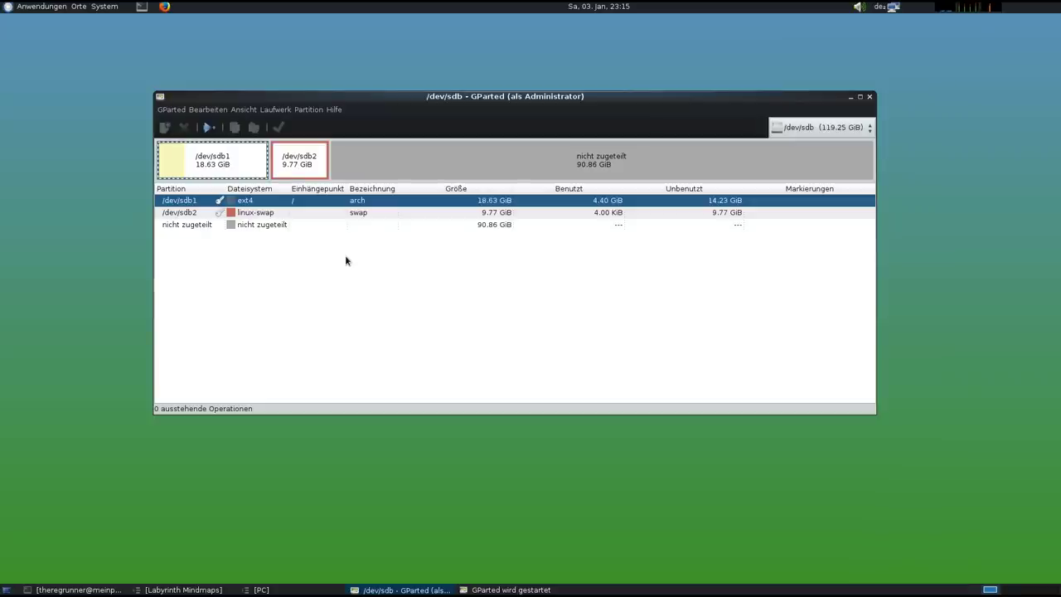
pyautogui.moveTo(504, 96); pyautogui.dragTo(523, 130)
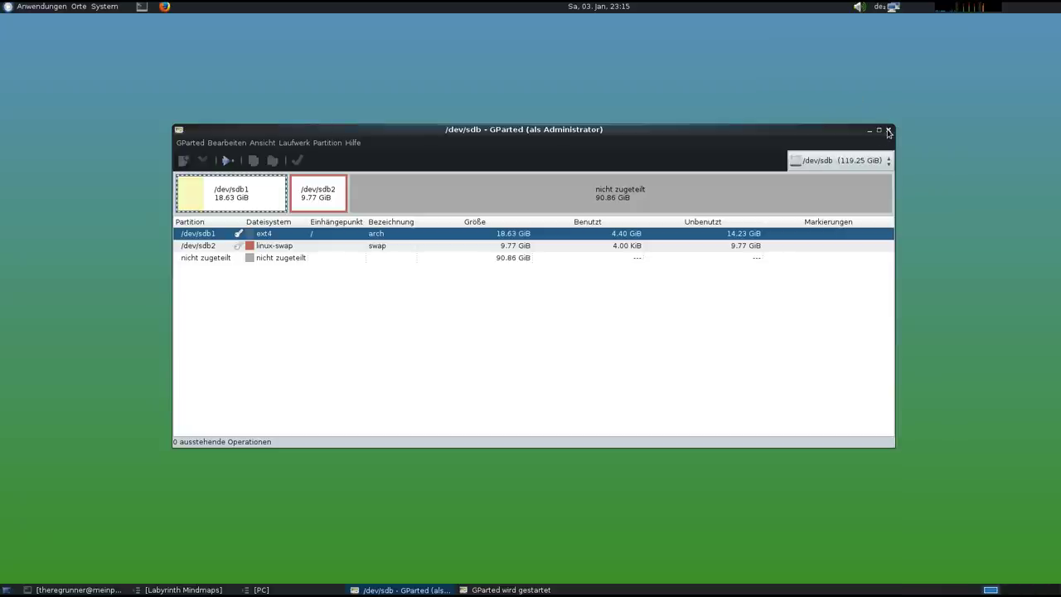
pyautogui.click(889, 131)
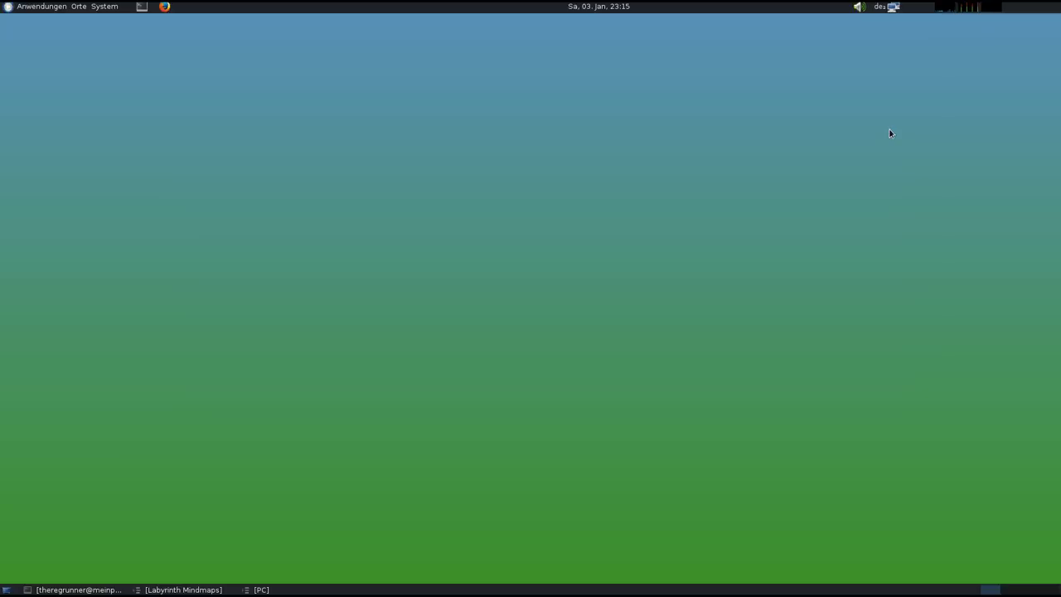
# Step: Open the system monitor and view the mounted file systems
pyautogui.click(969, 8)
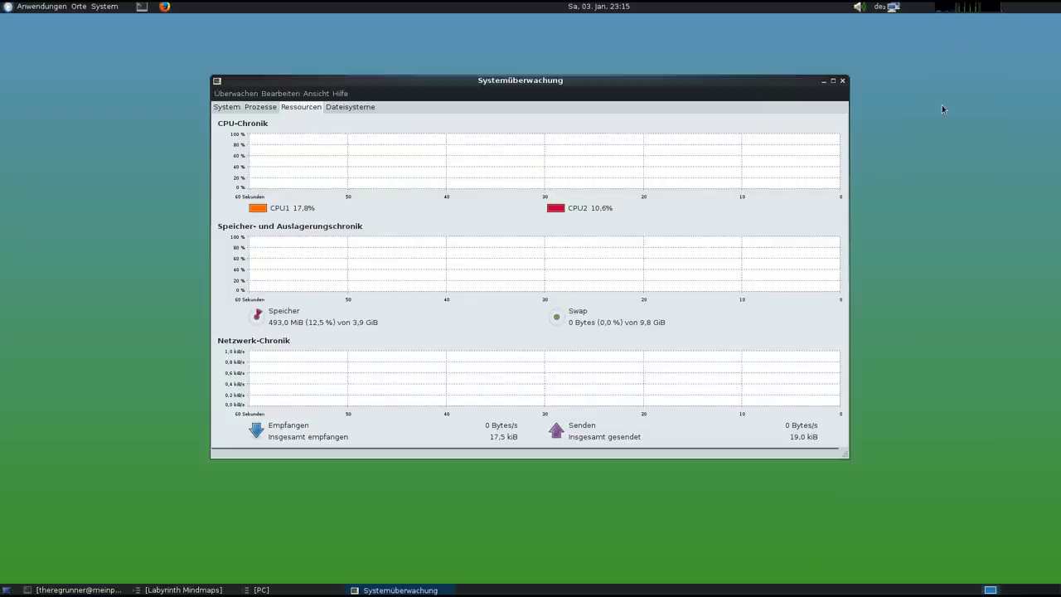
pyautogui.click(331, 110)
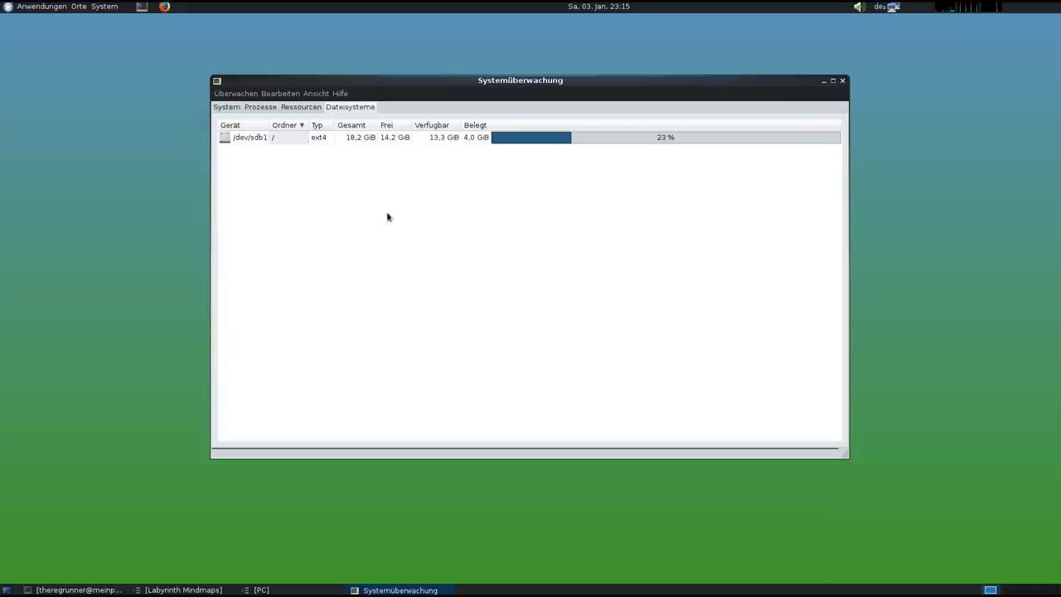